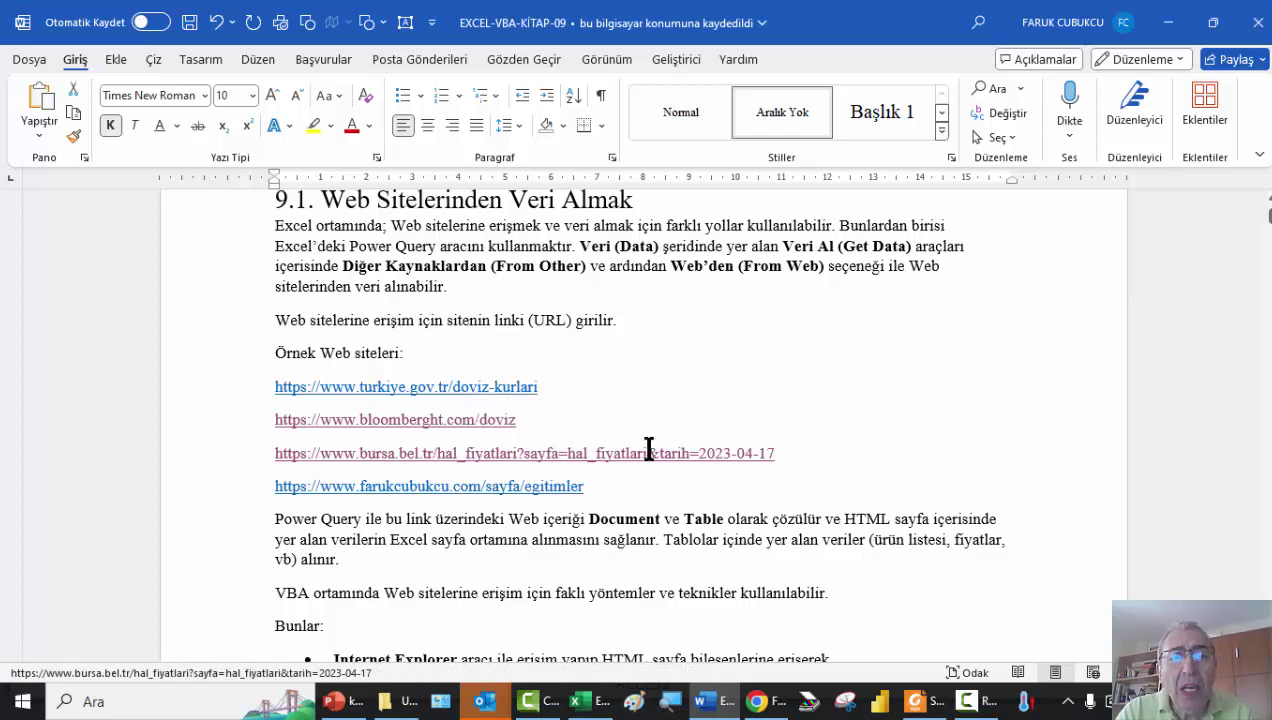
After reading the chapter's example site links in Word, switch over to the Chrome window.
key("alt+Tab")
key("Tab")
In Chrome, inspect the seminar page's web address, then the Bursa market prices page and its dated address.
key("Tab")
key("Tab")
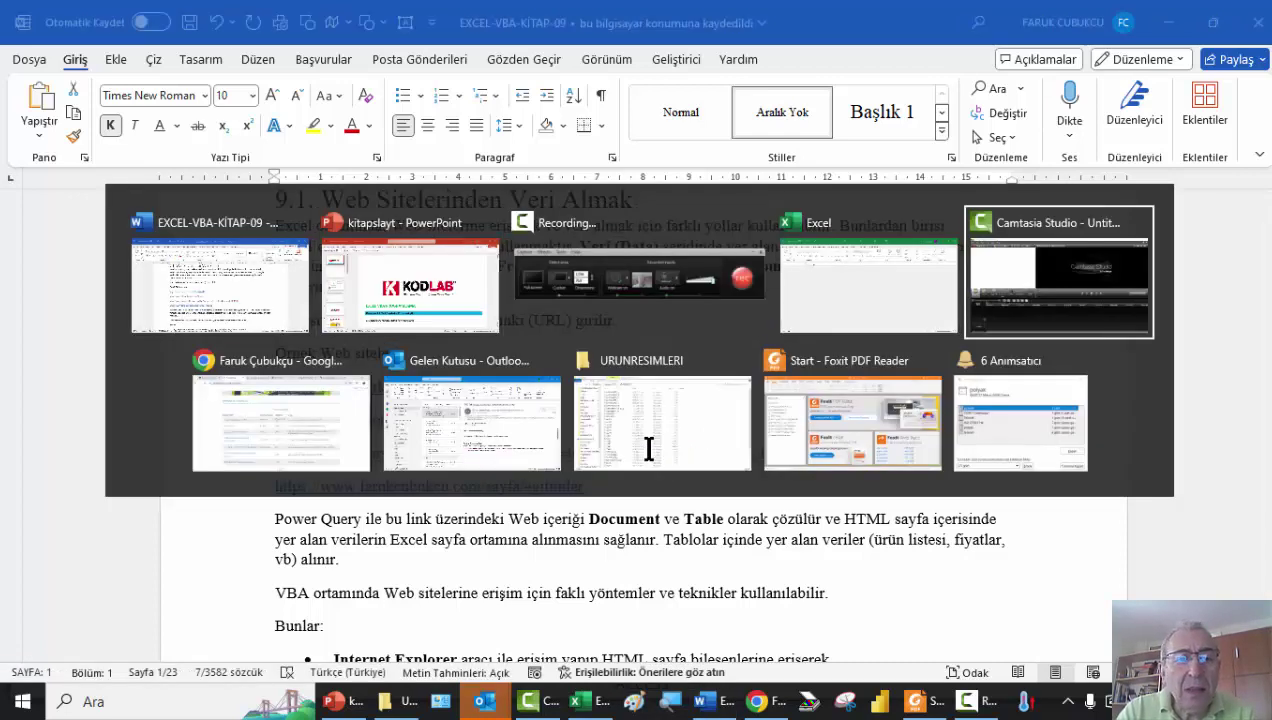
key("Tab")
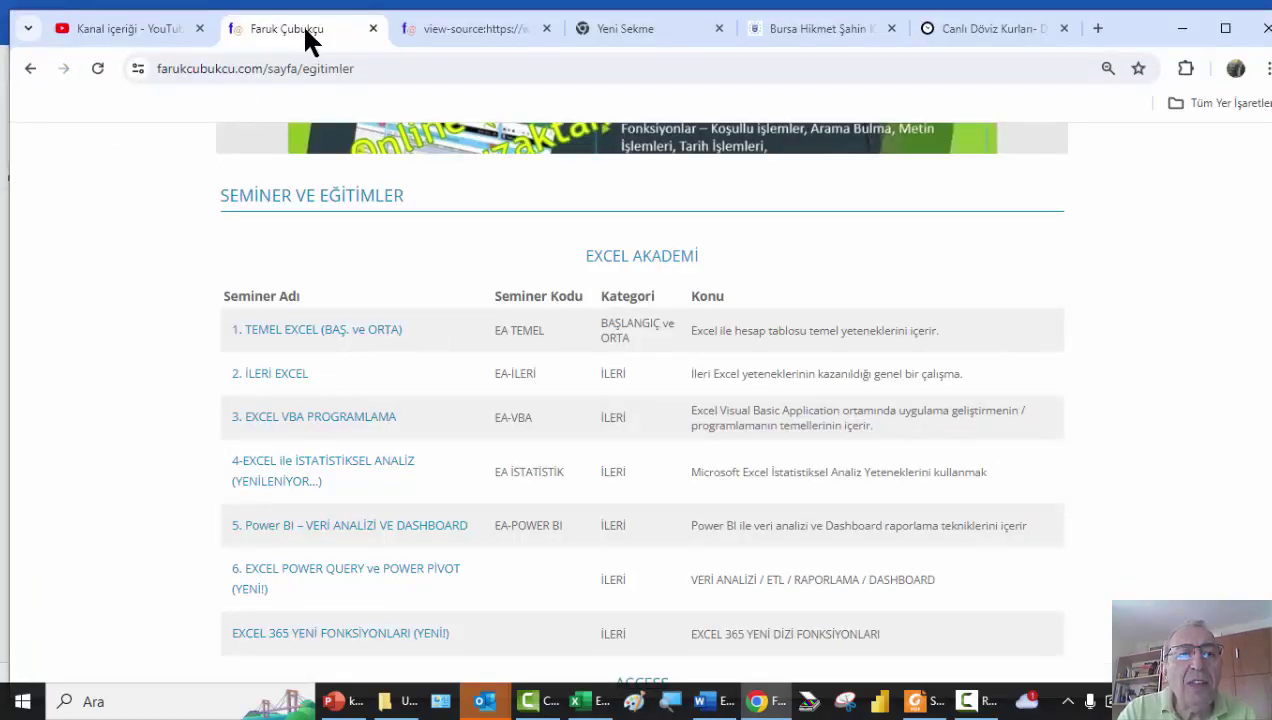
left_click(369, 68)
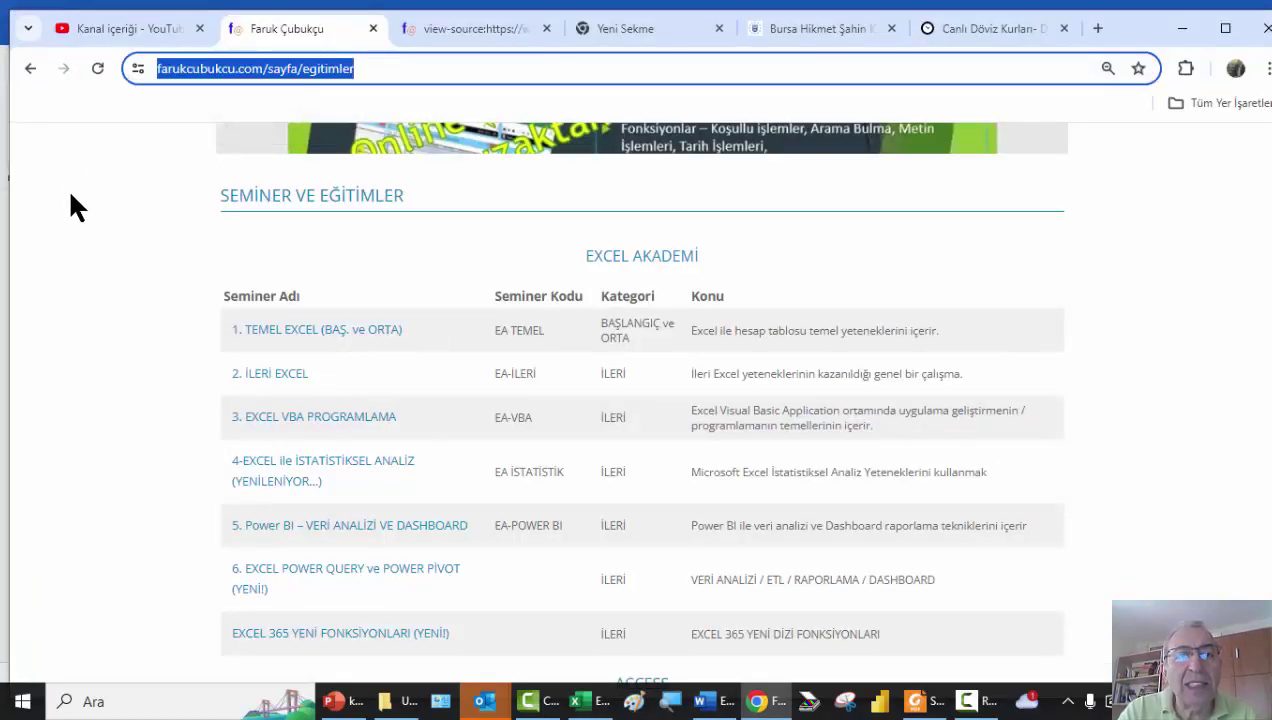
left_click(93, 206)
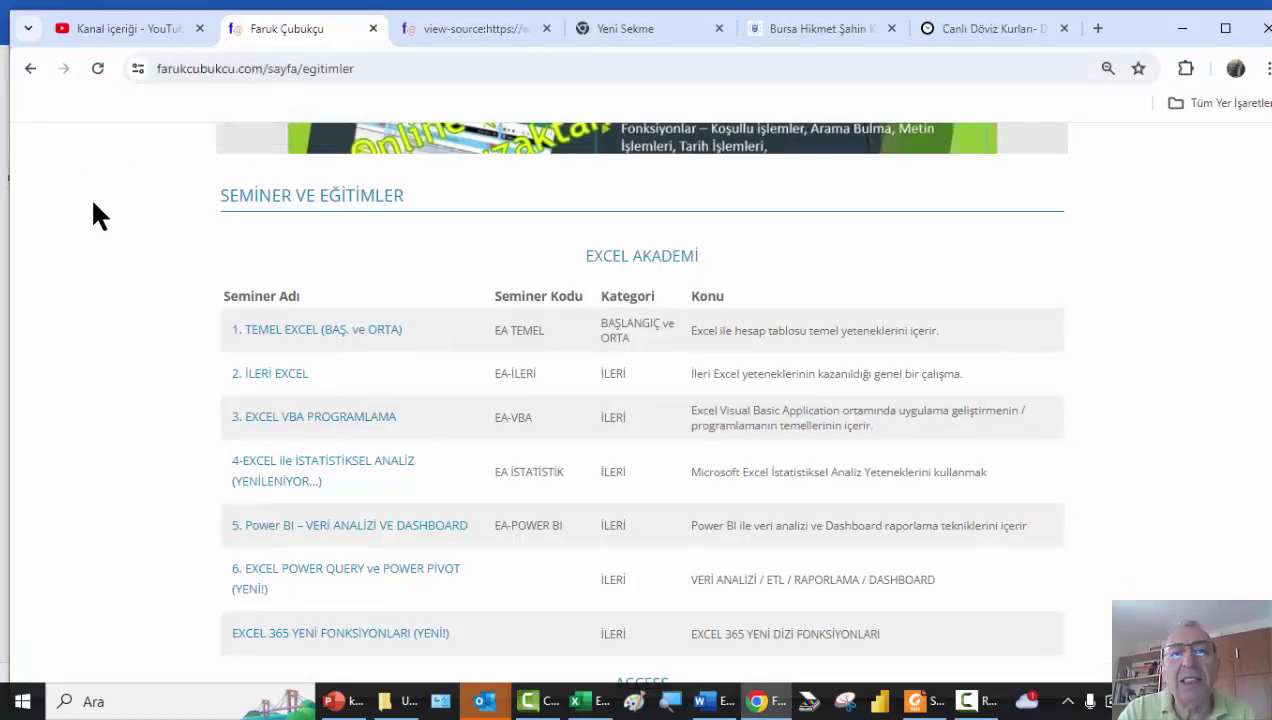
left_click(830, 37)
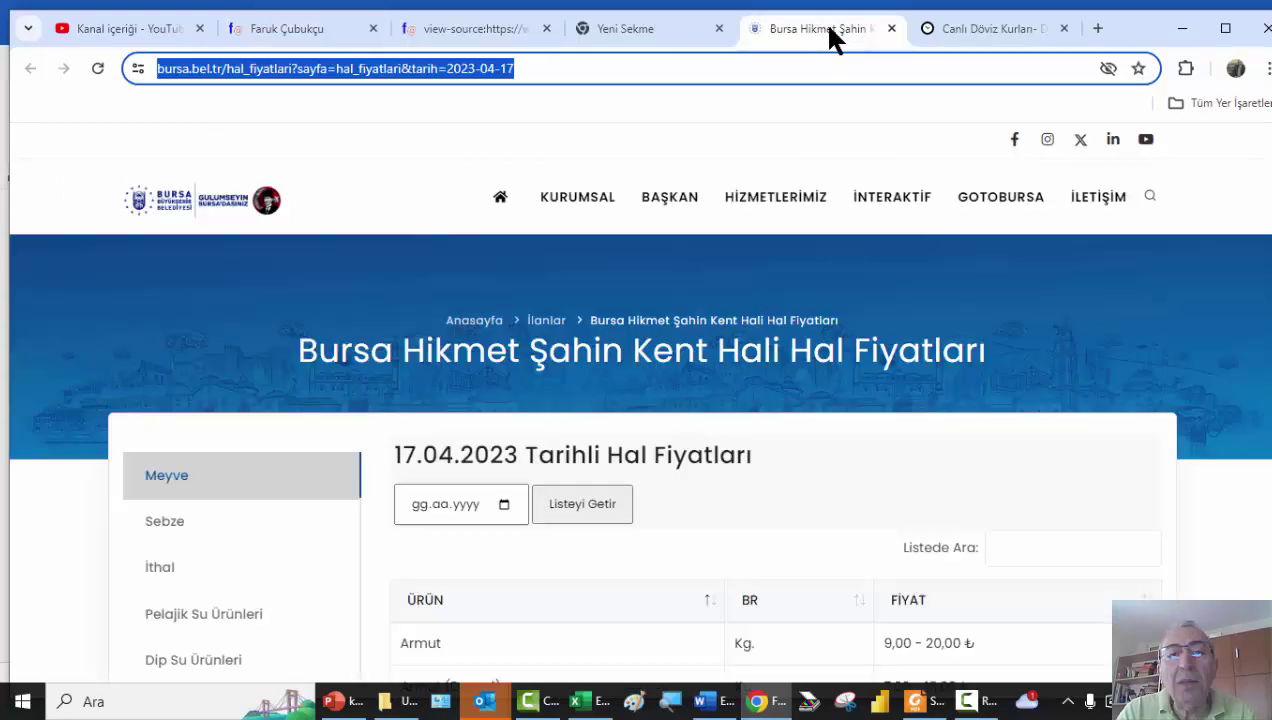
left_click(532, 68)
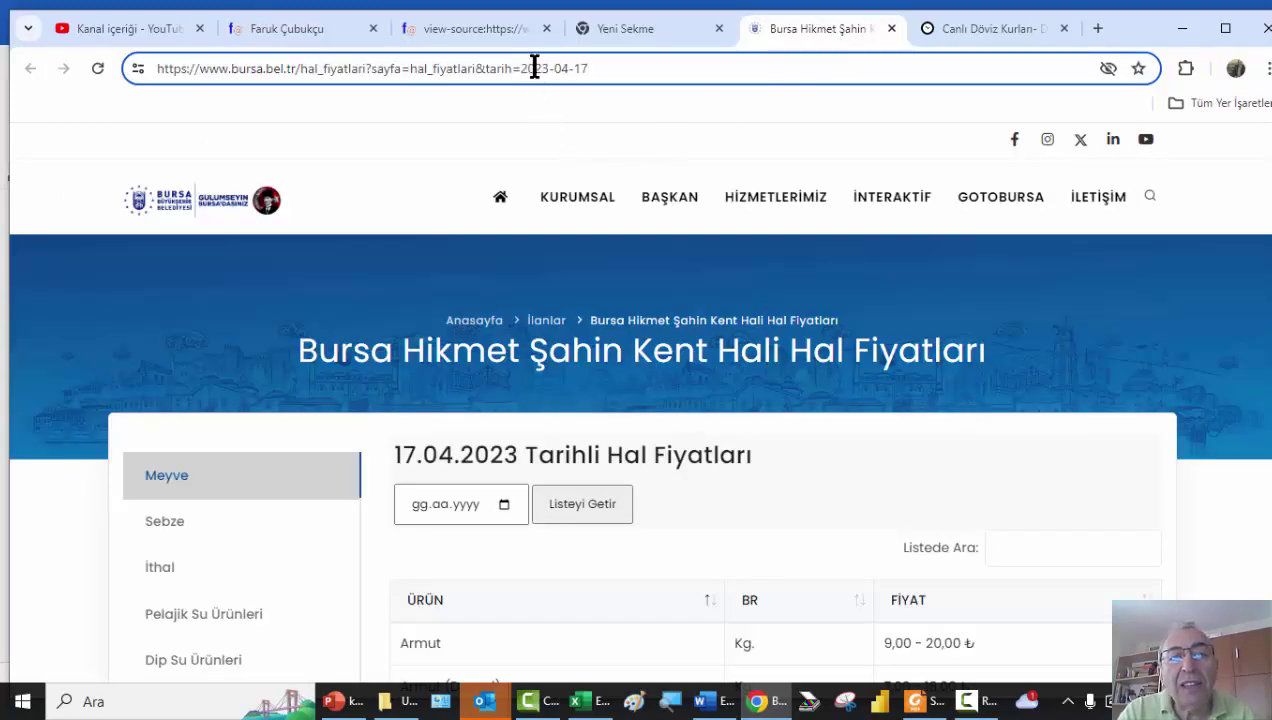
left_click_drag(572, 68, 616, 64)
left_click(600, 68)
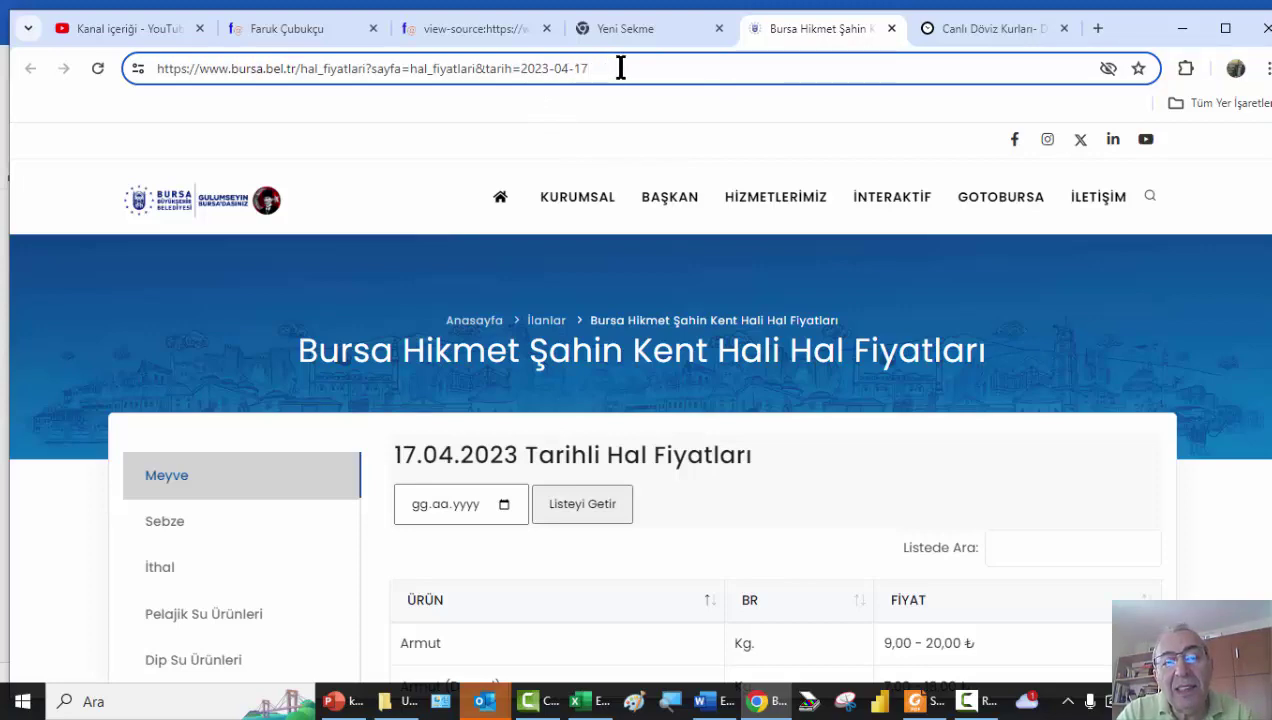
scroll(585, 310, "down", 2)
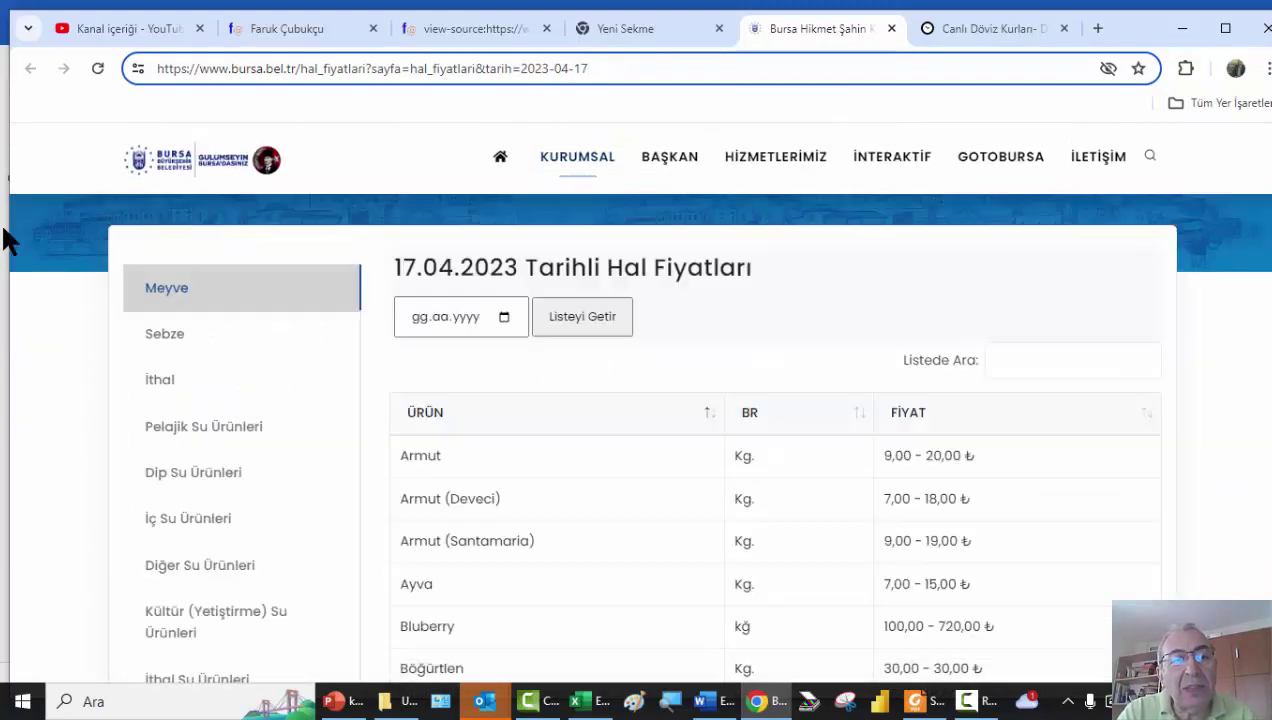
left_click(61, 337)
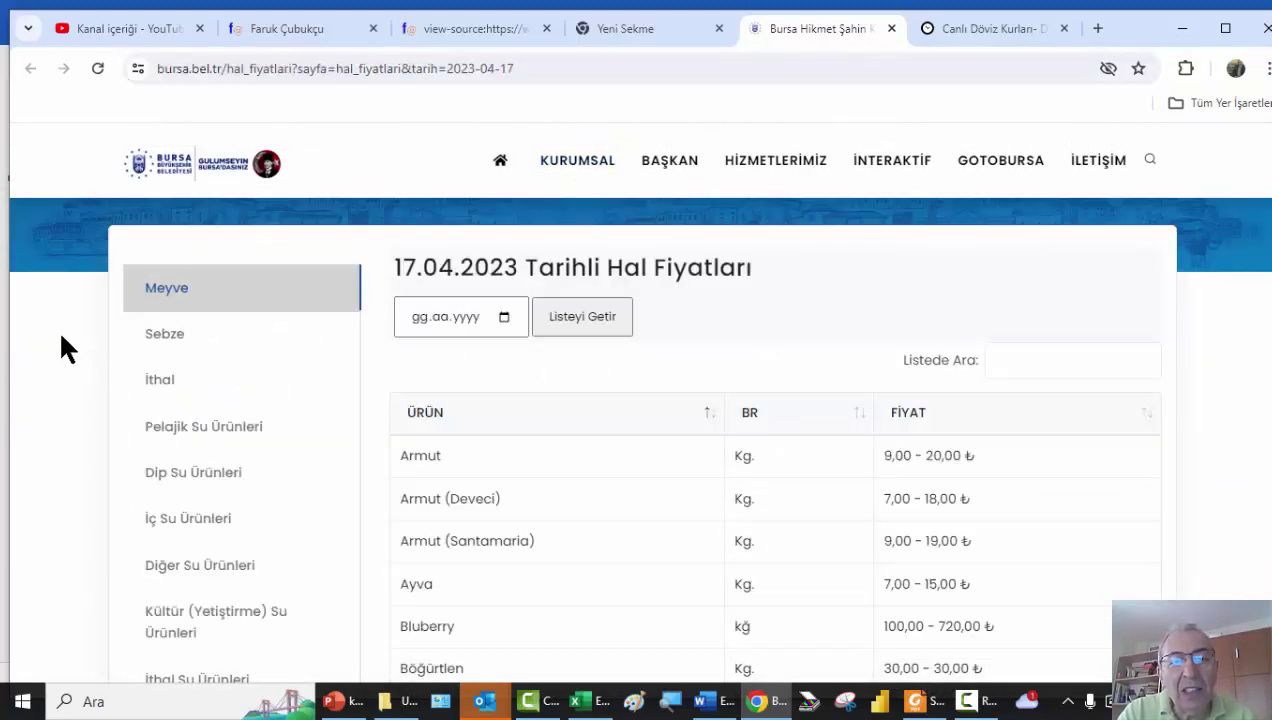
View the exchange-rates page, scroll through the seminar page's table, then switch to Excel.
left_click(980, 35)
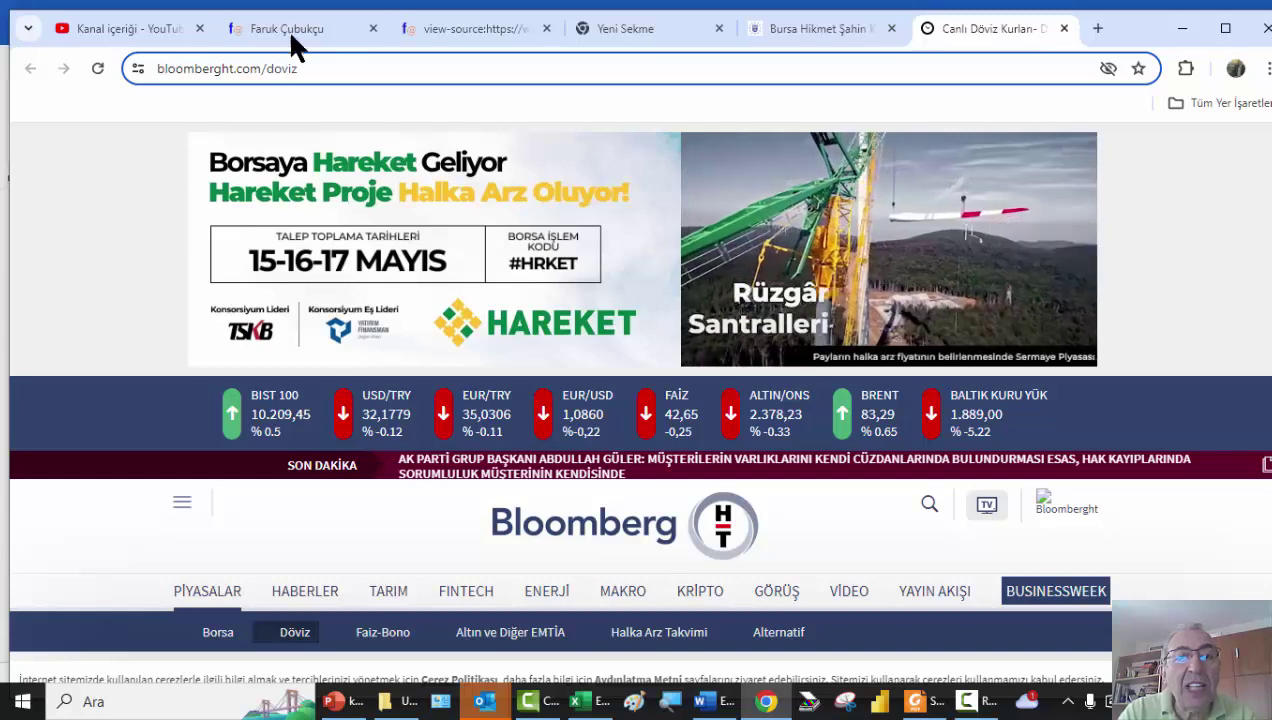
left_click(289, 30)
scroll(320, 280, "up", 5)
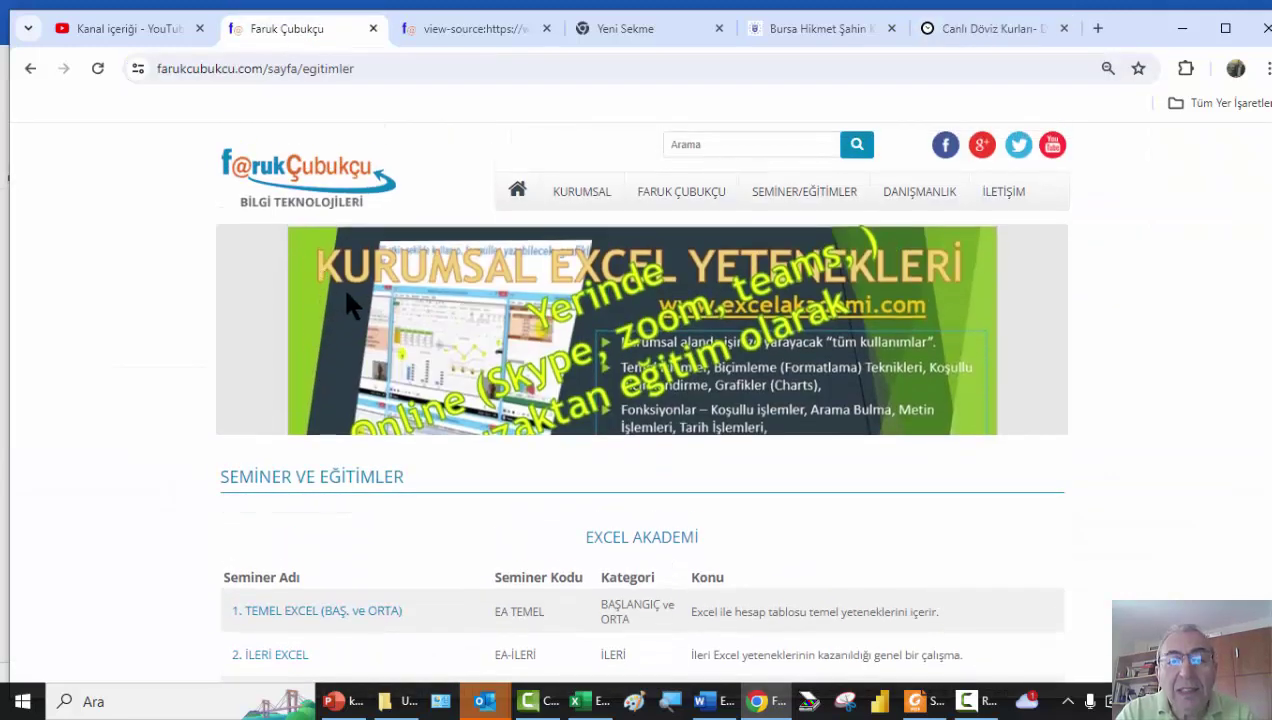
scroll(347, 295, "down", 3)
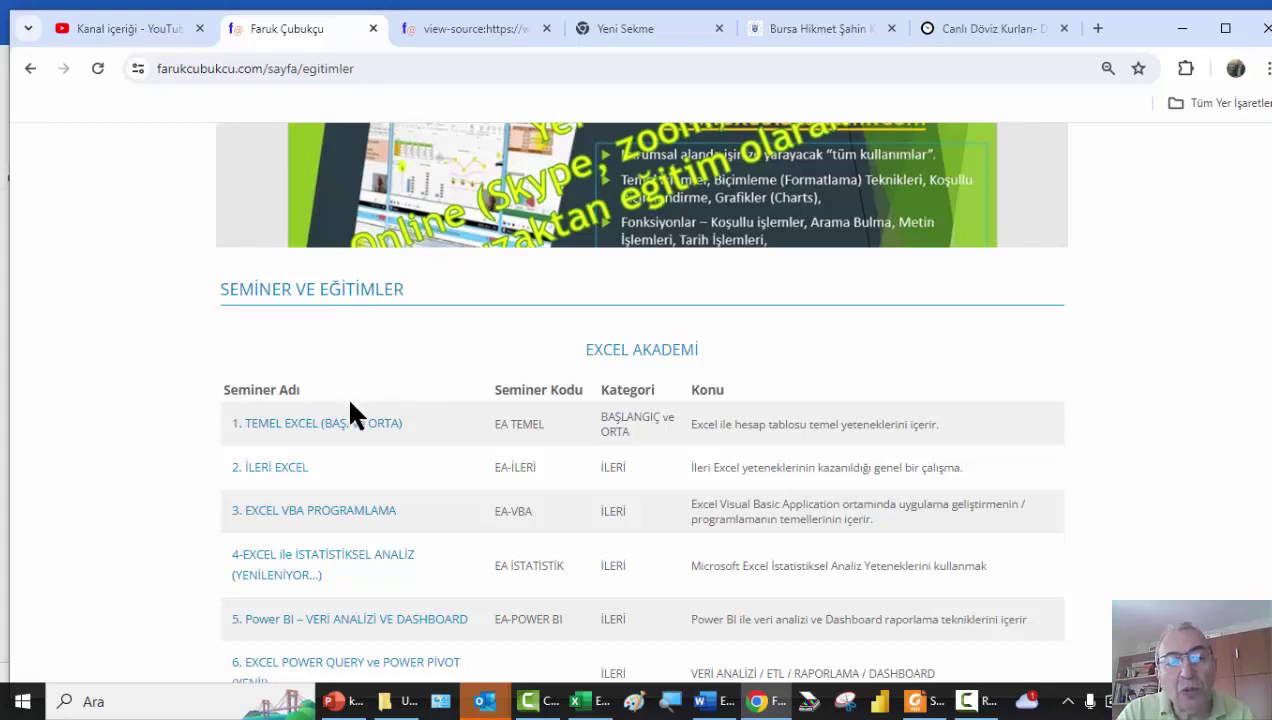
scroll(350, 405, "down", 2)
scroll(352, 410, "up", 5)
key("alt+Tab")
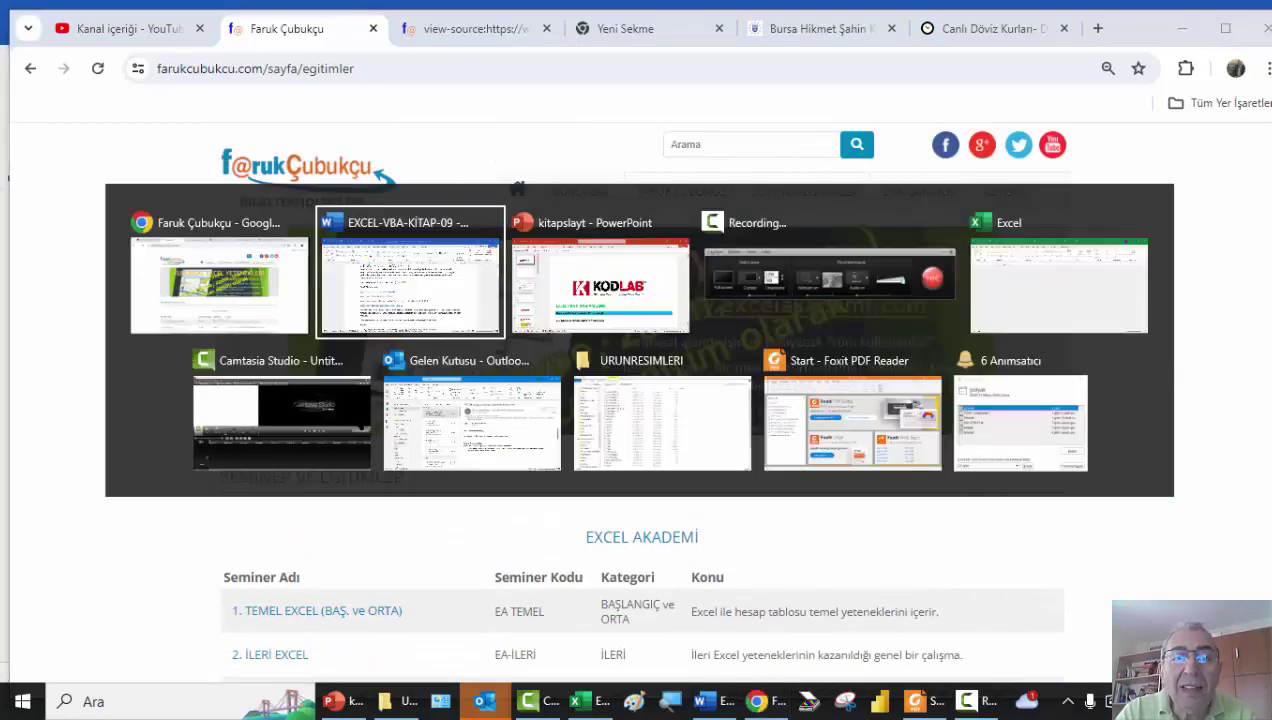
key("alt+Tab")
key("alt+Tab")
key("alt+Tab")
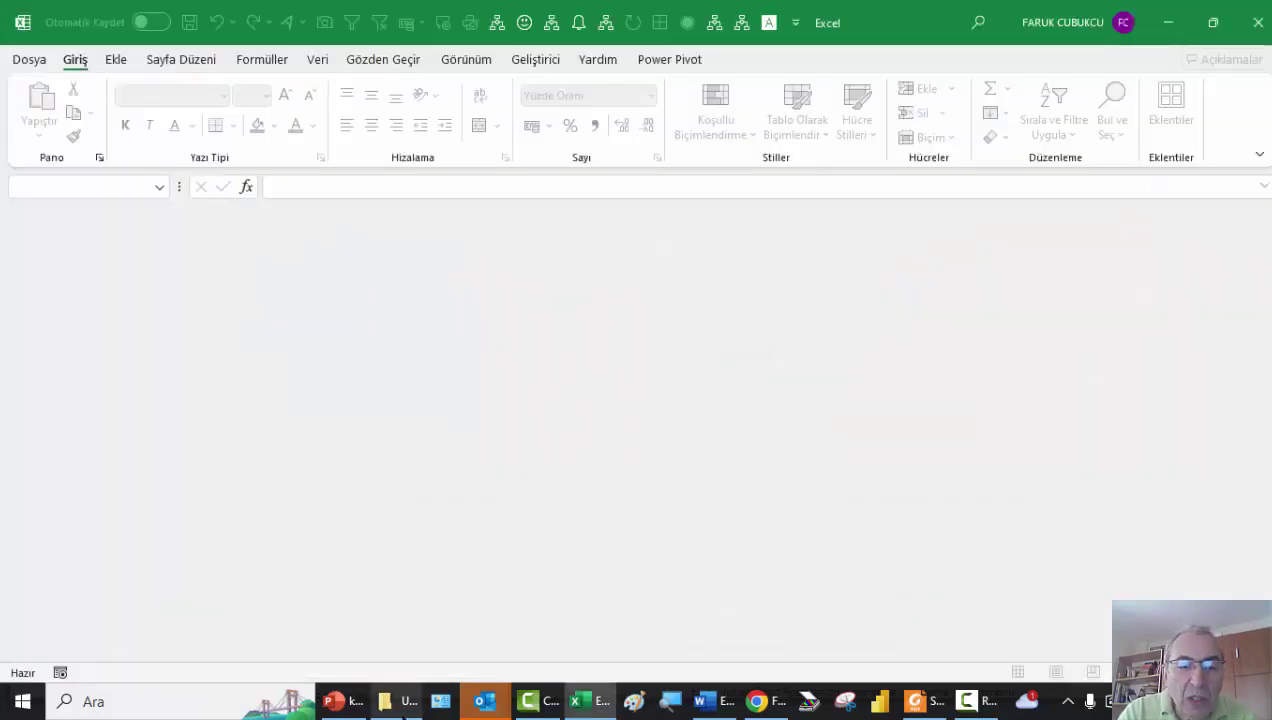
Open Uygulama_9_1_Web_Sitesinden_Veri_Almak_IE from the yeniuygulamalar folder in File Explorer.
mouse_move(395, 700)
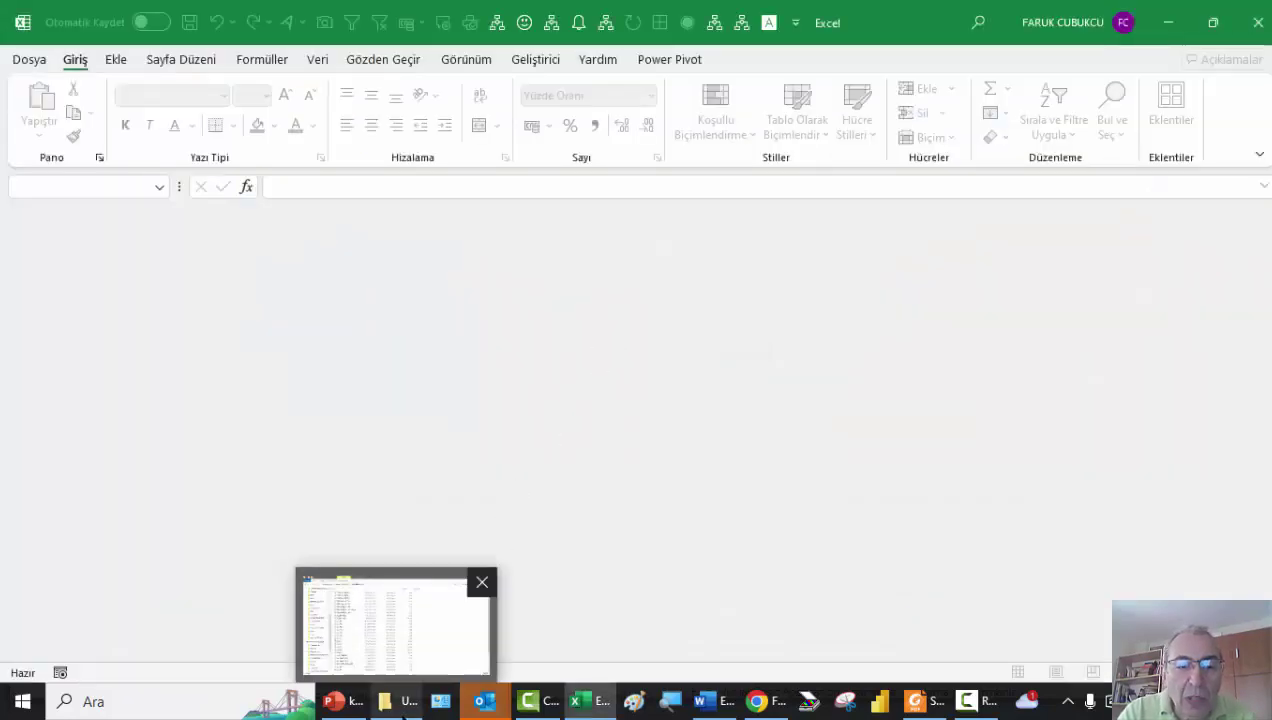
left_click(414, 636)
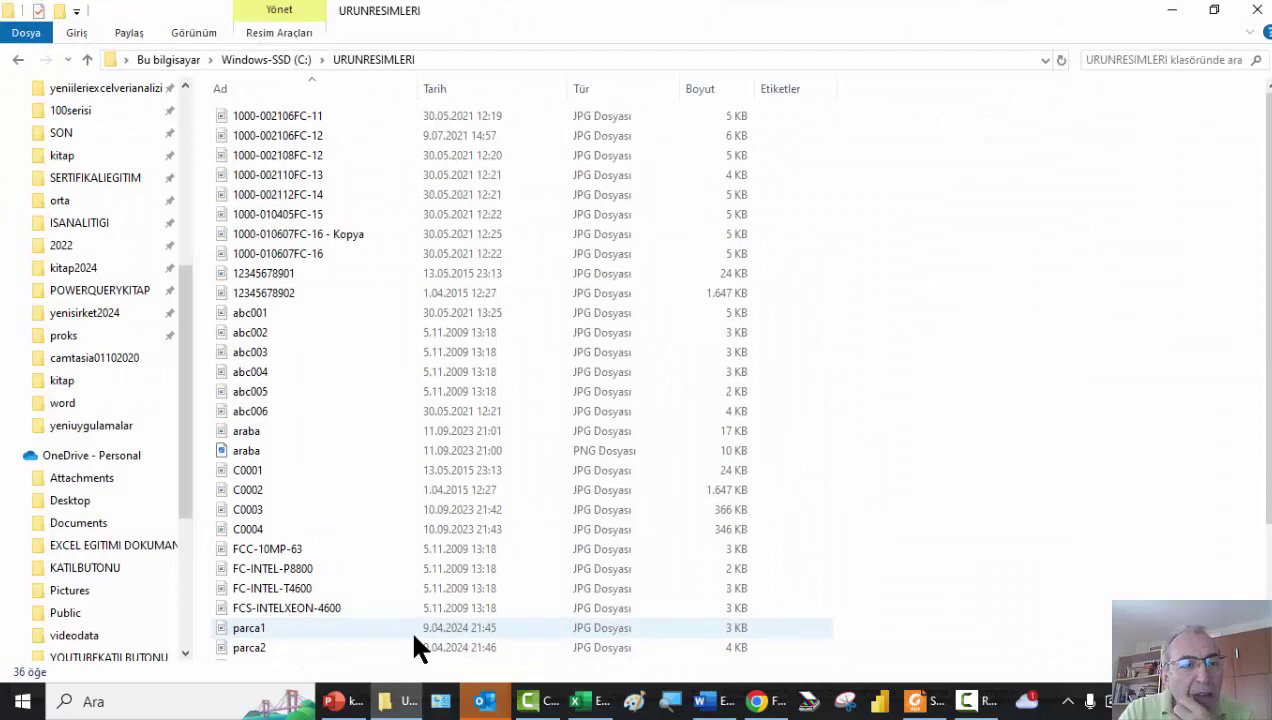
left_click(122, 428)
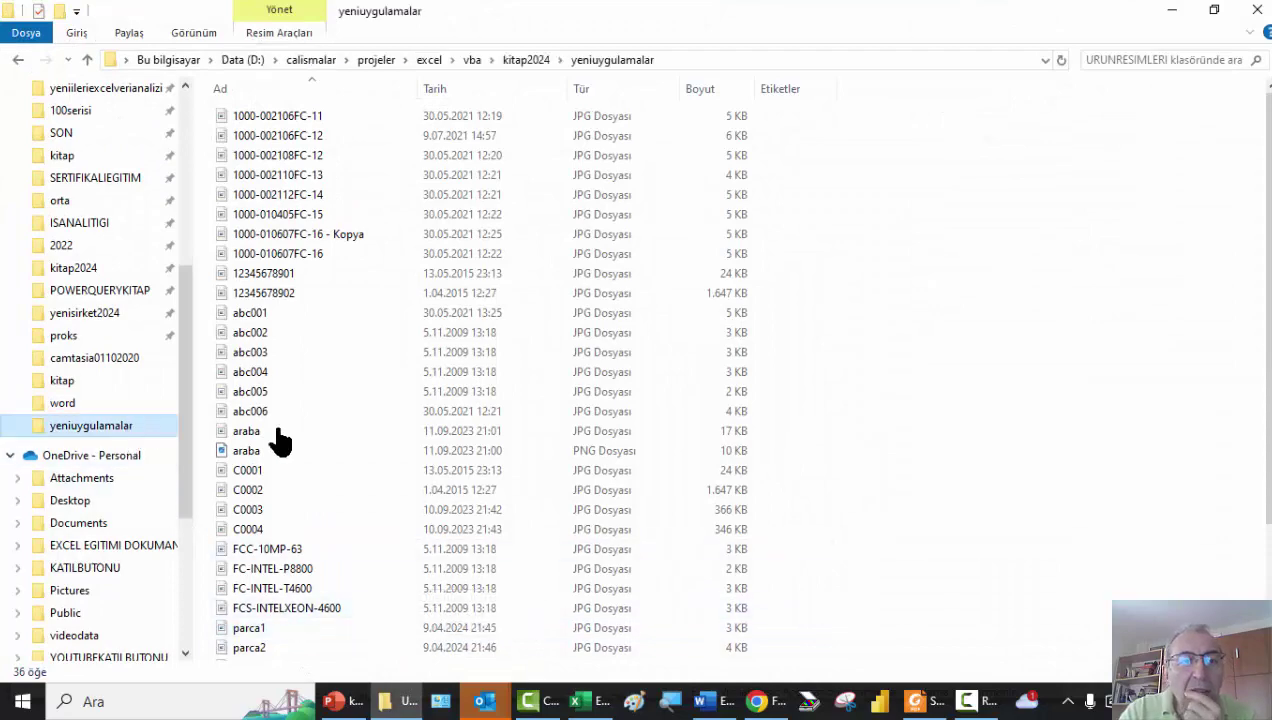
scroll(560, 415, "down", 6)
scroll(510, 435, "down", 6)
scroll(503, 438, "down", 6)
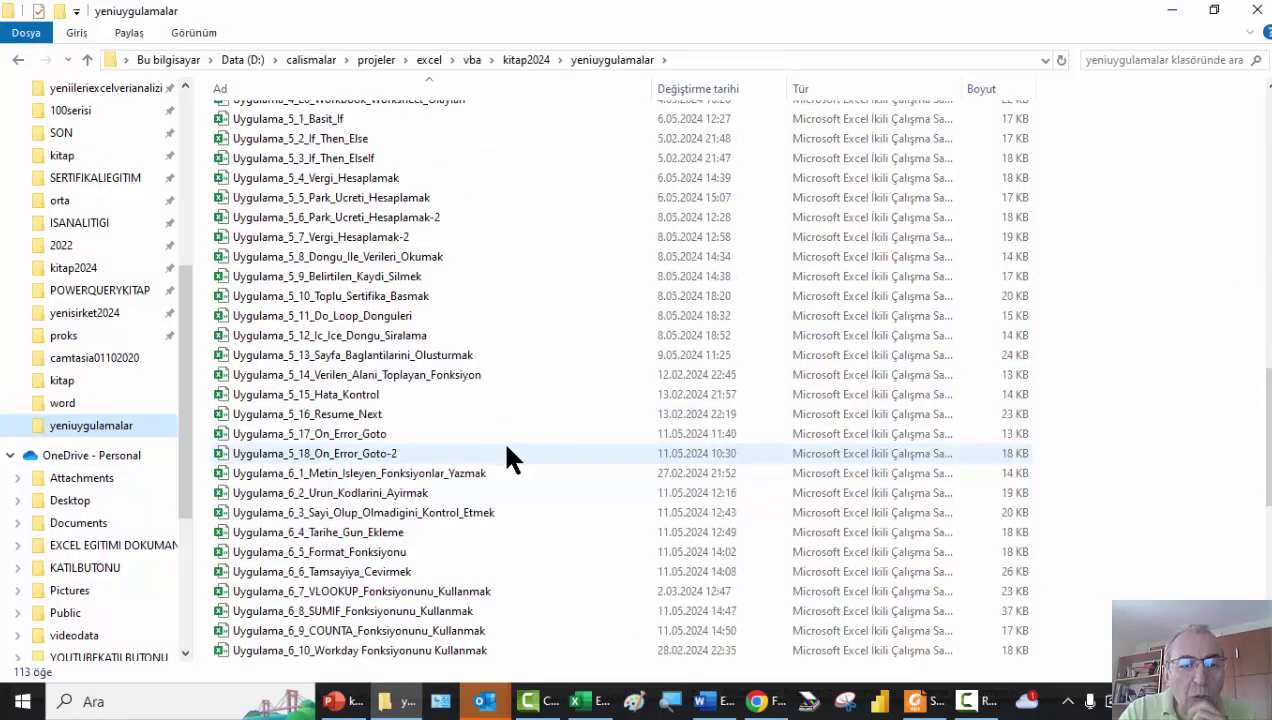
scroll(506, 448, "down", 6)
scroll(500, 445, "down", 1)
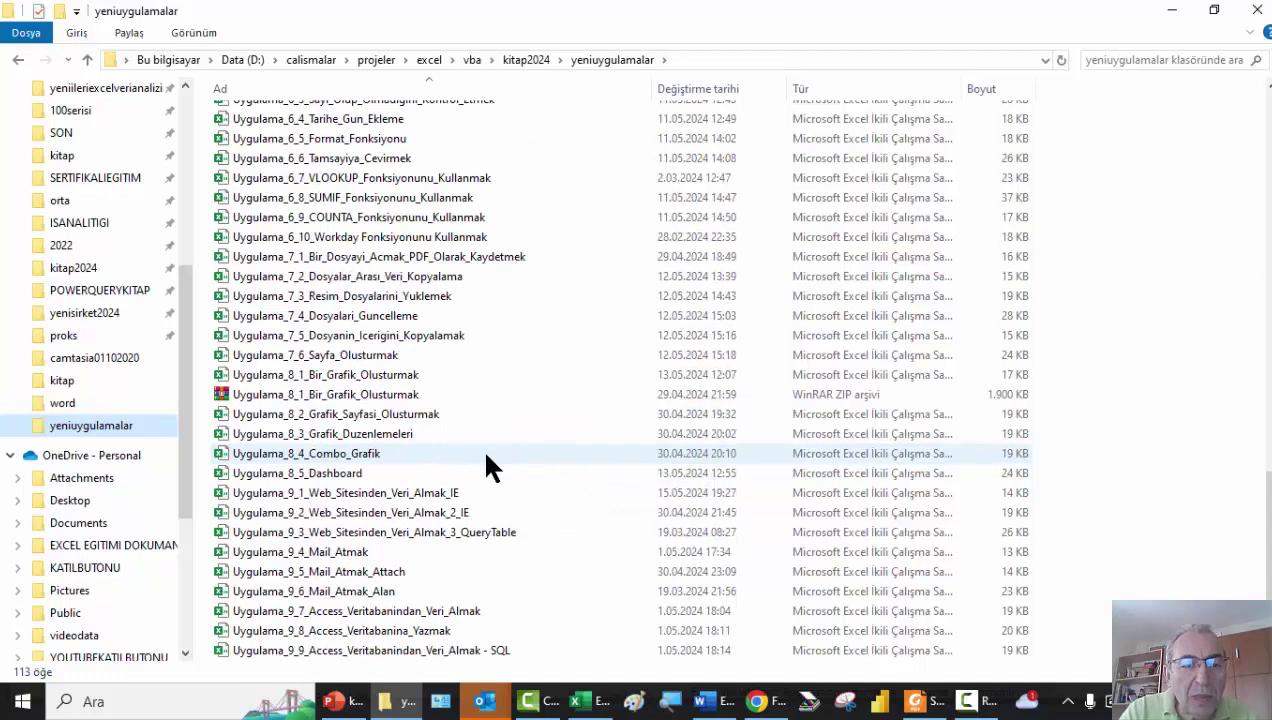
double_click(398, 494)
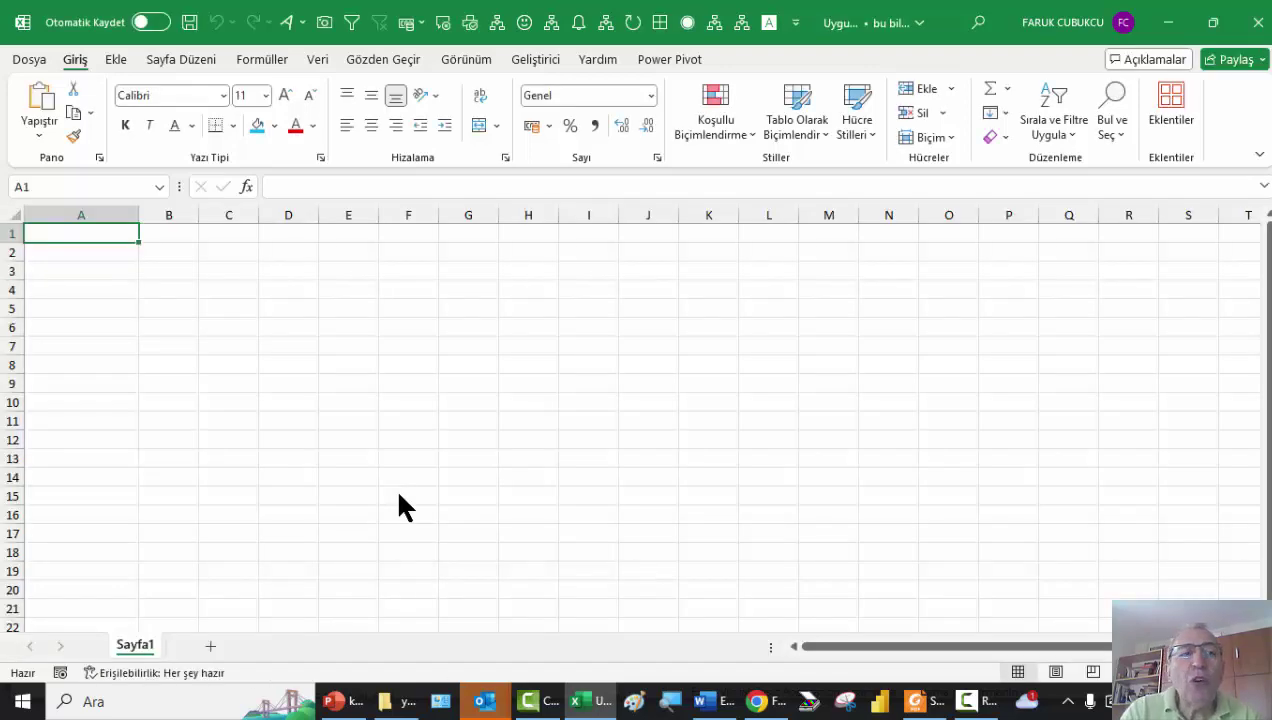
From the Geliştirici tab, view the Module1 macro code, then return to Sayfa1 cell A4.
left_click(530, 60)
left_click(40, 105)
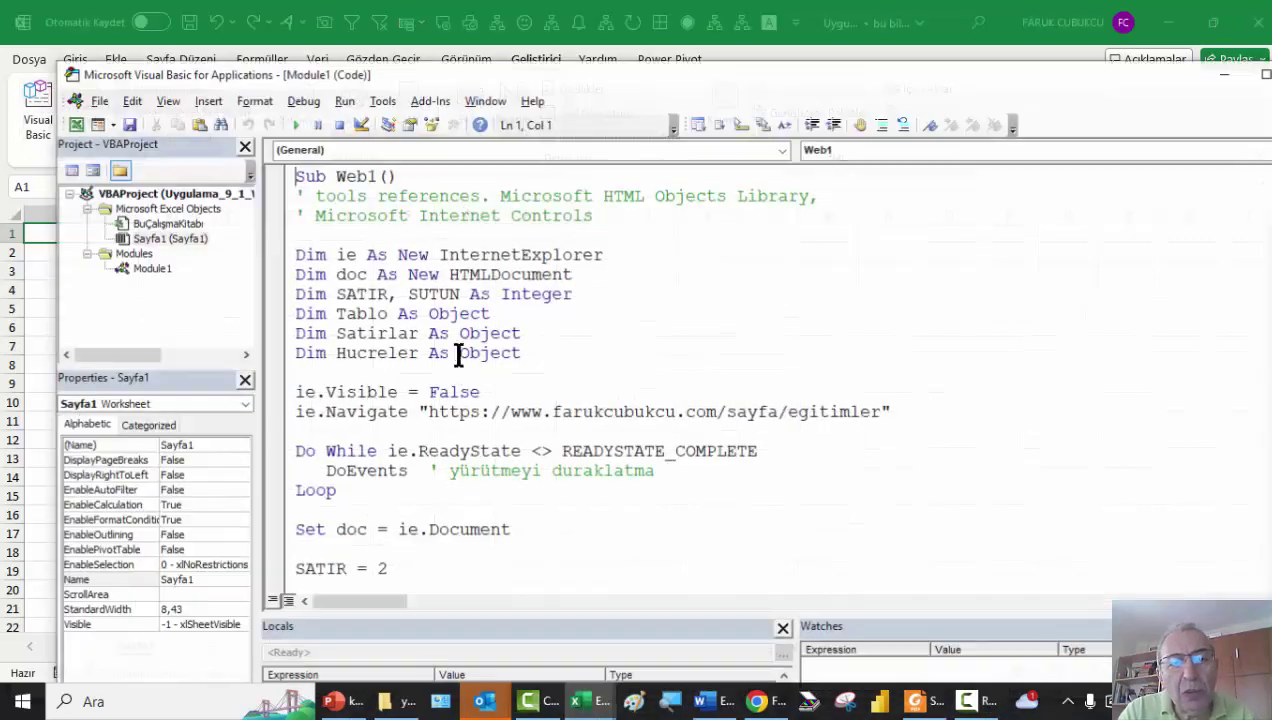
key("alt+F11")
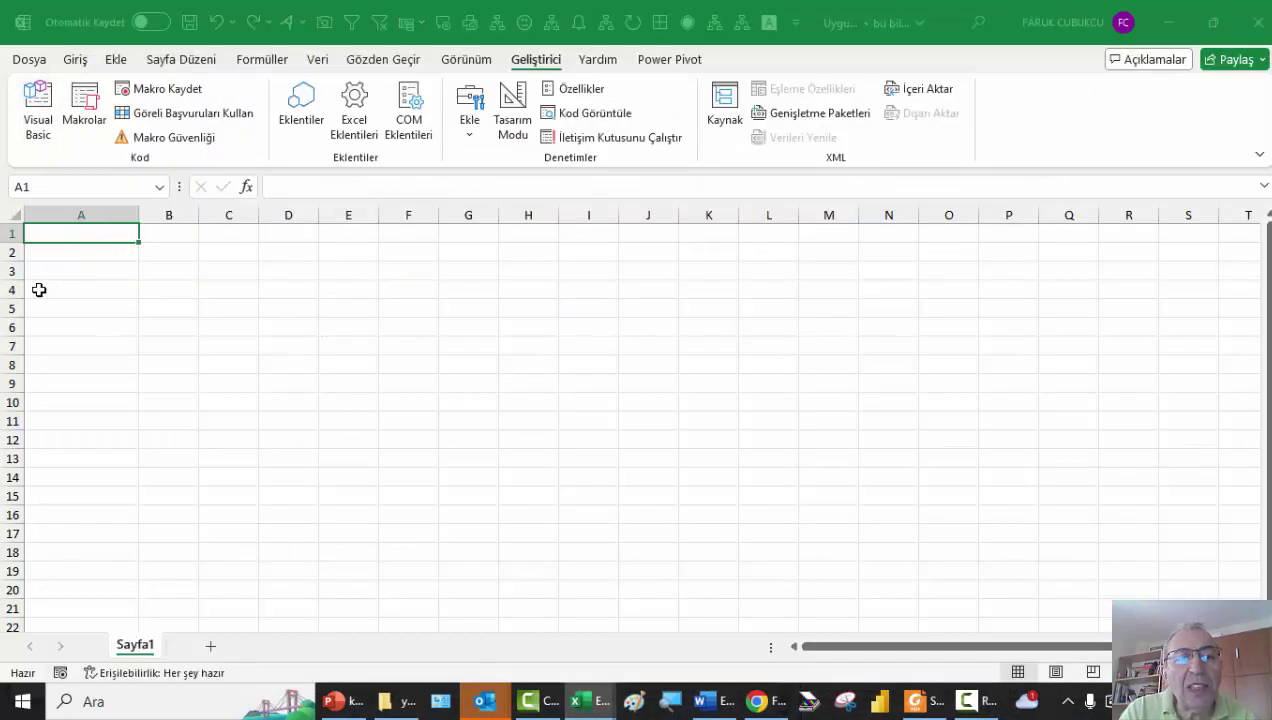
left_click(80, 288)
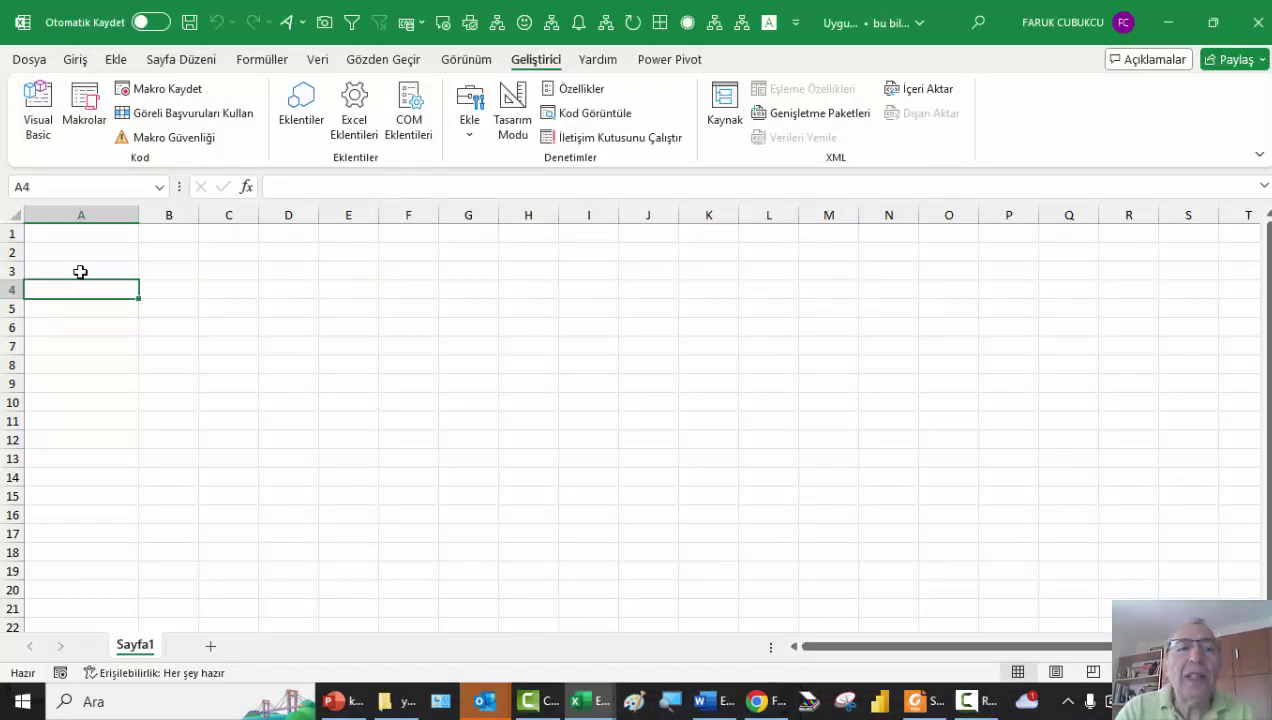
Select the seminar page's web address in Chrome and return to the Excel workbook.
key("alt+Tab")
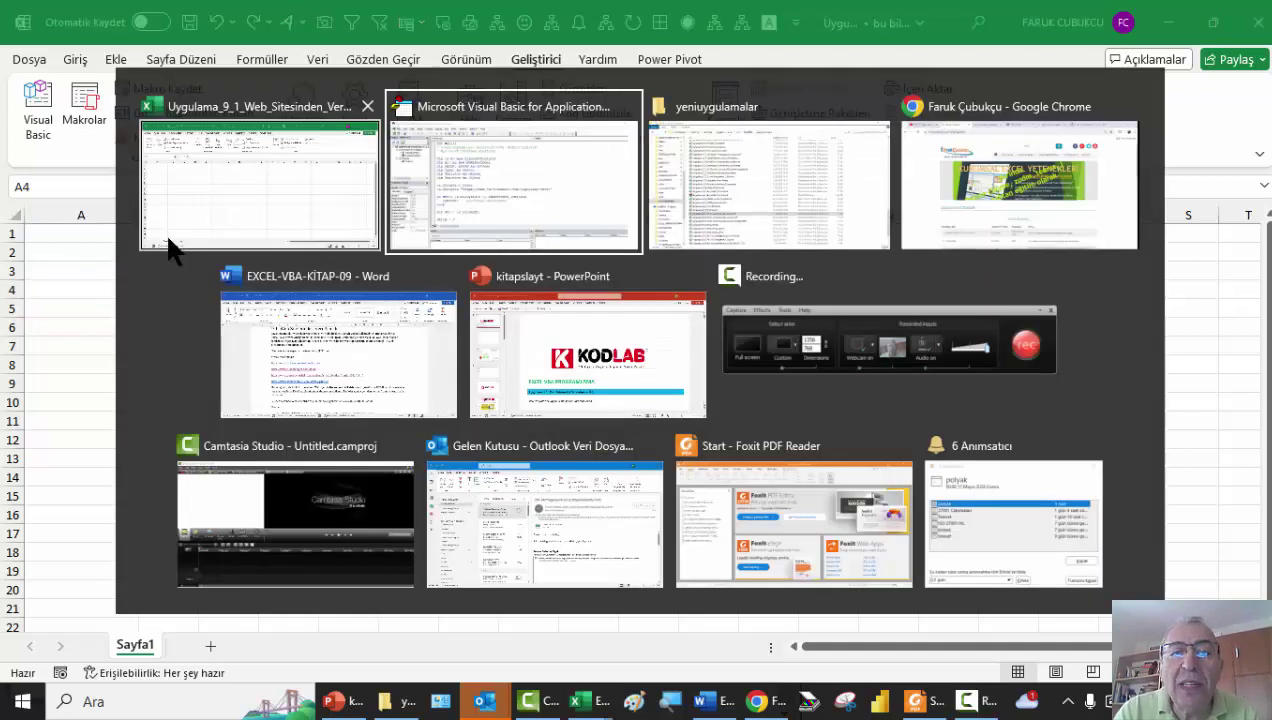
key("Tab")
key("Tab")
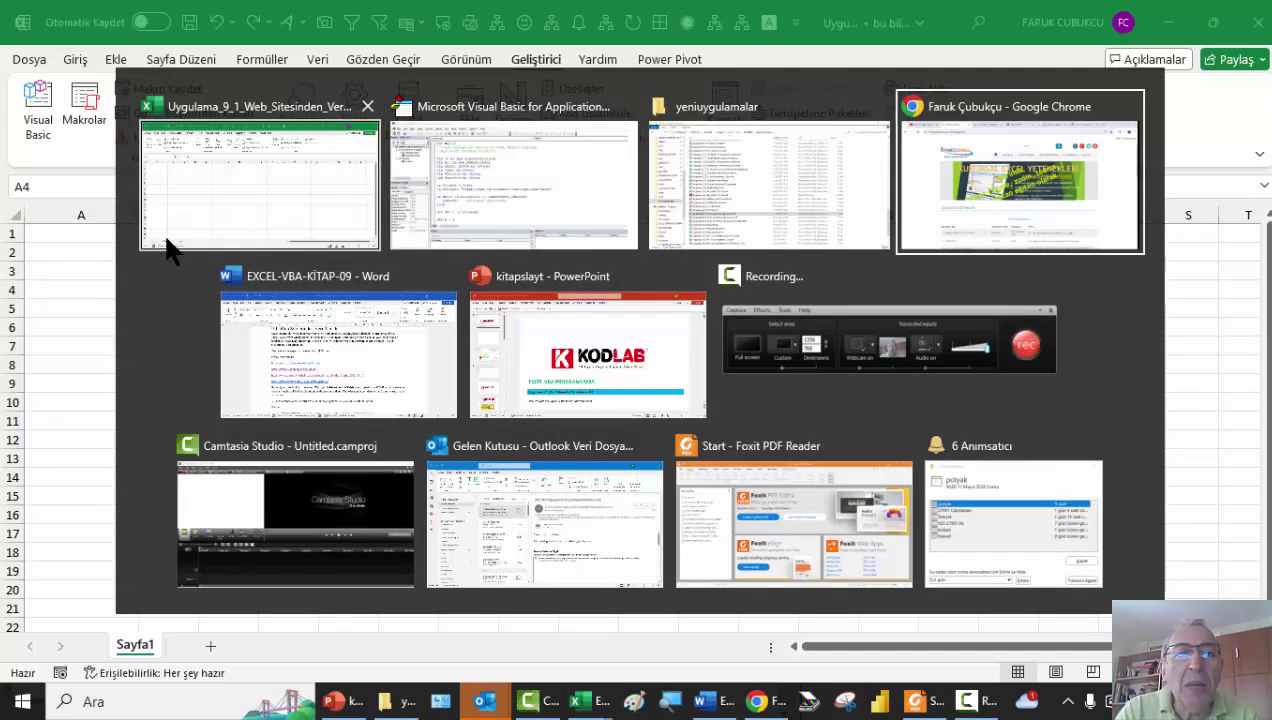
left_click(403, 72)
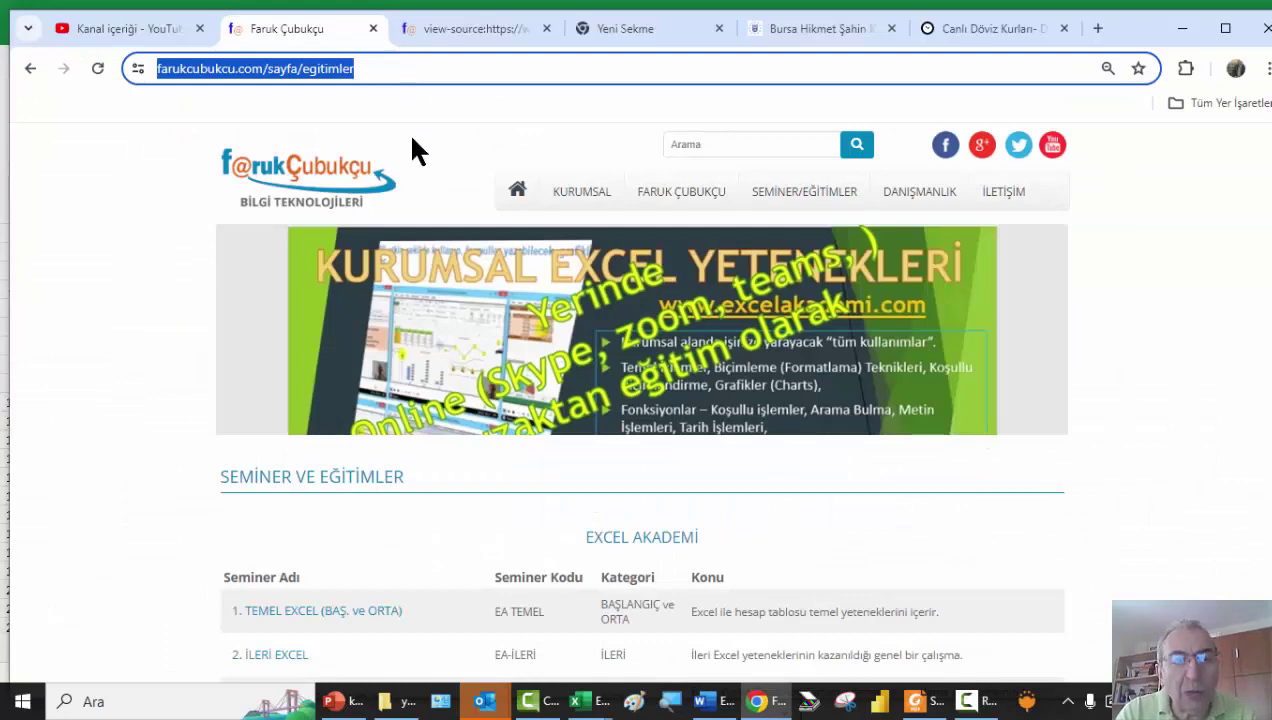
key("alt+Tab")
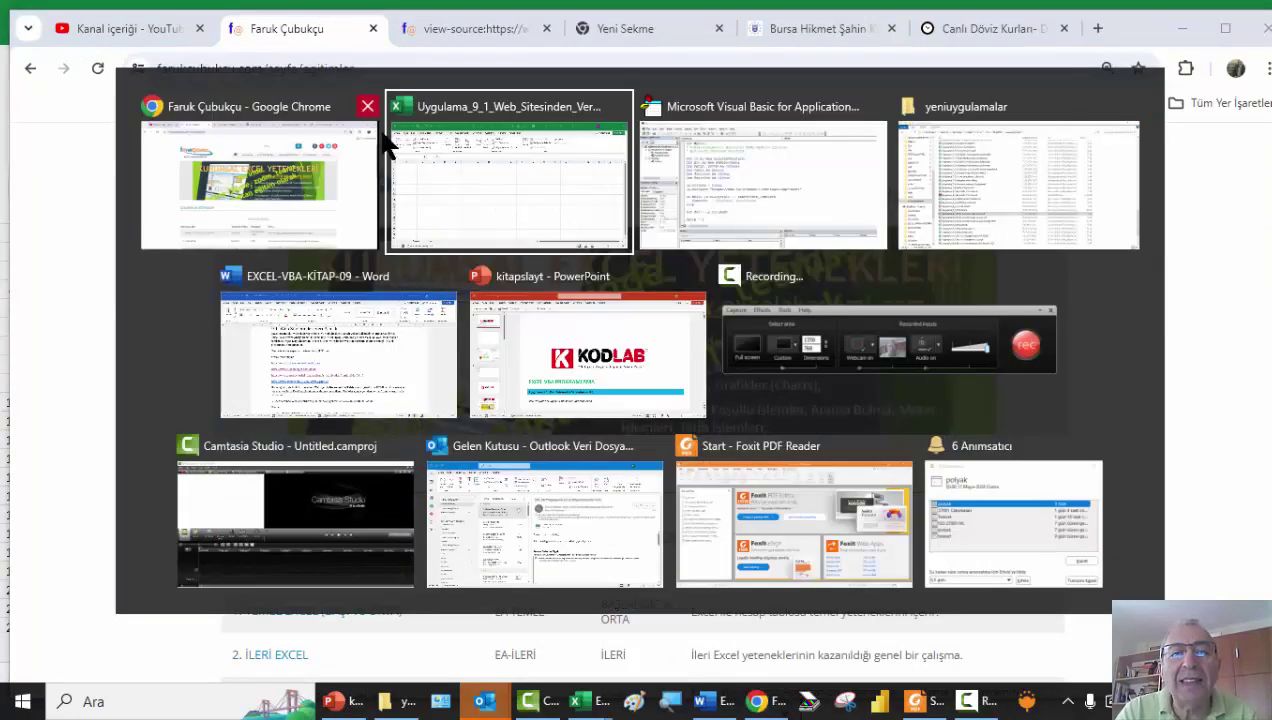
left_click(388, 140)
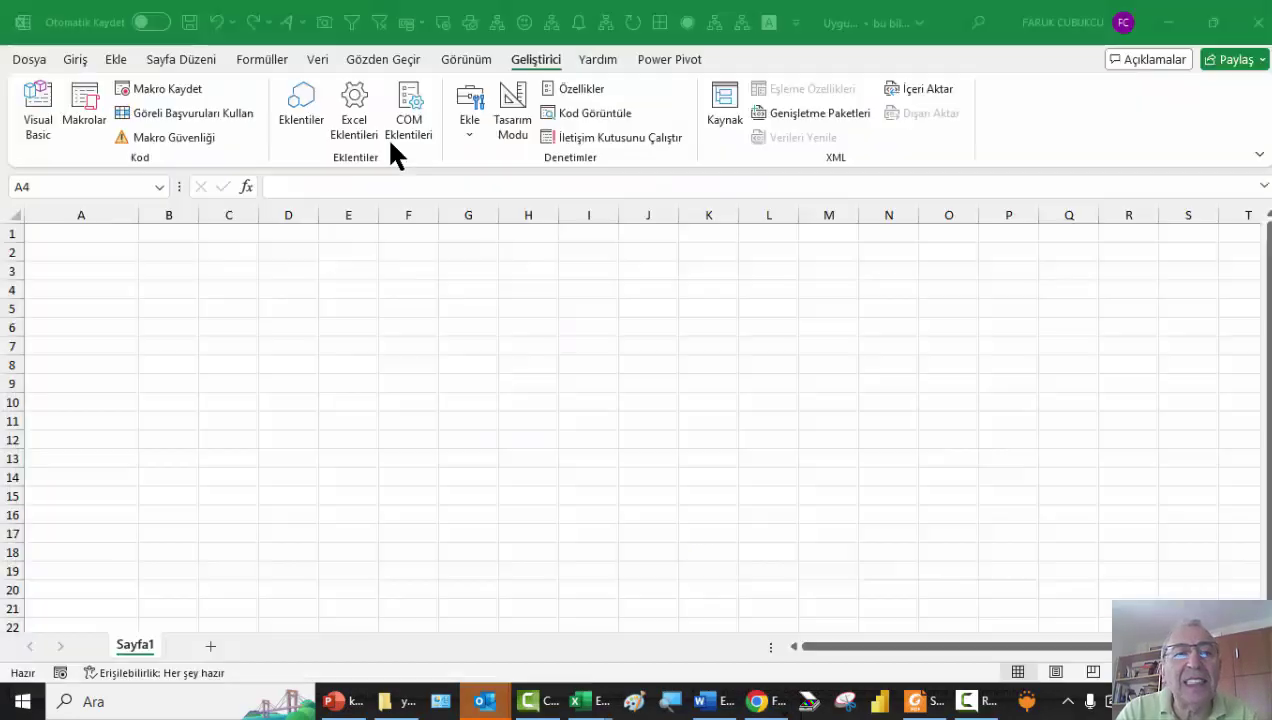
left_click(319, 58)
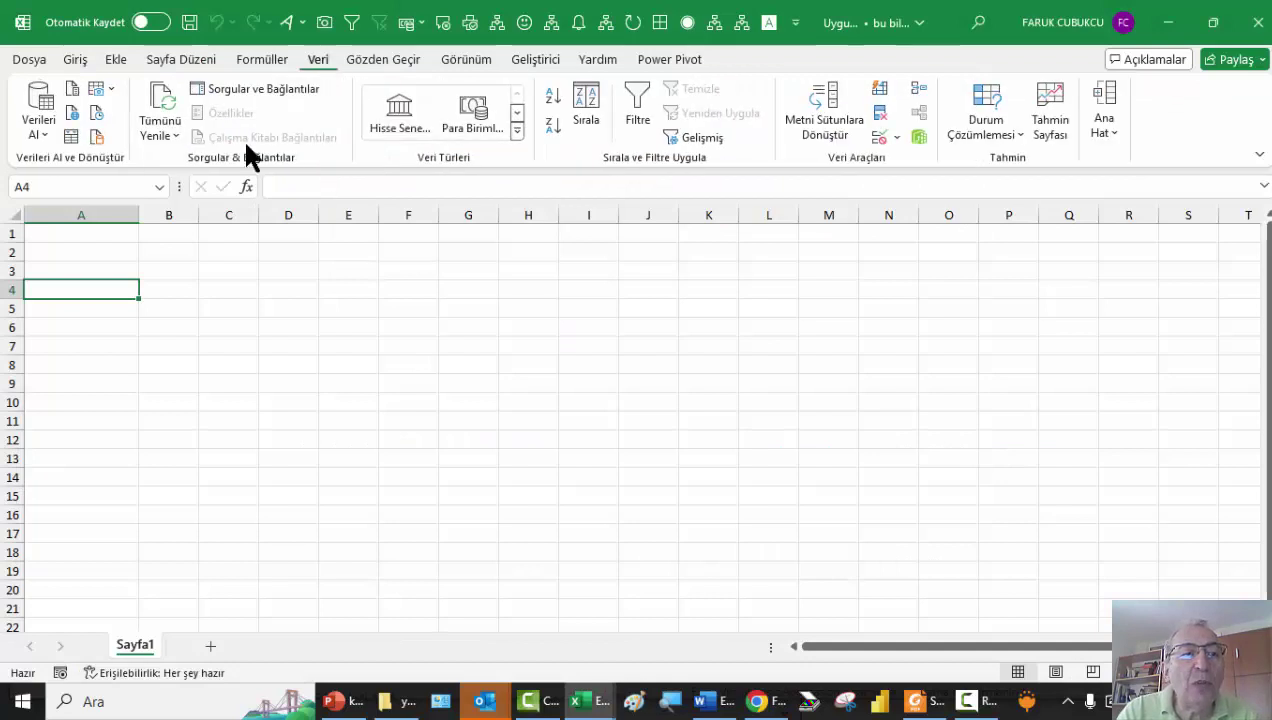
left_click(41, 136)
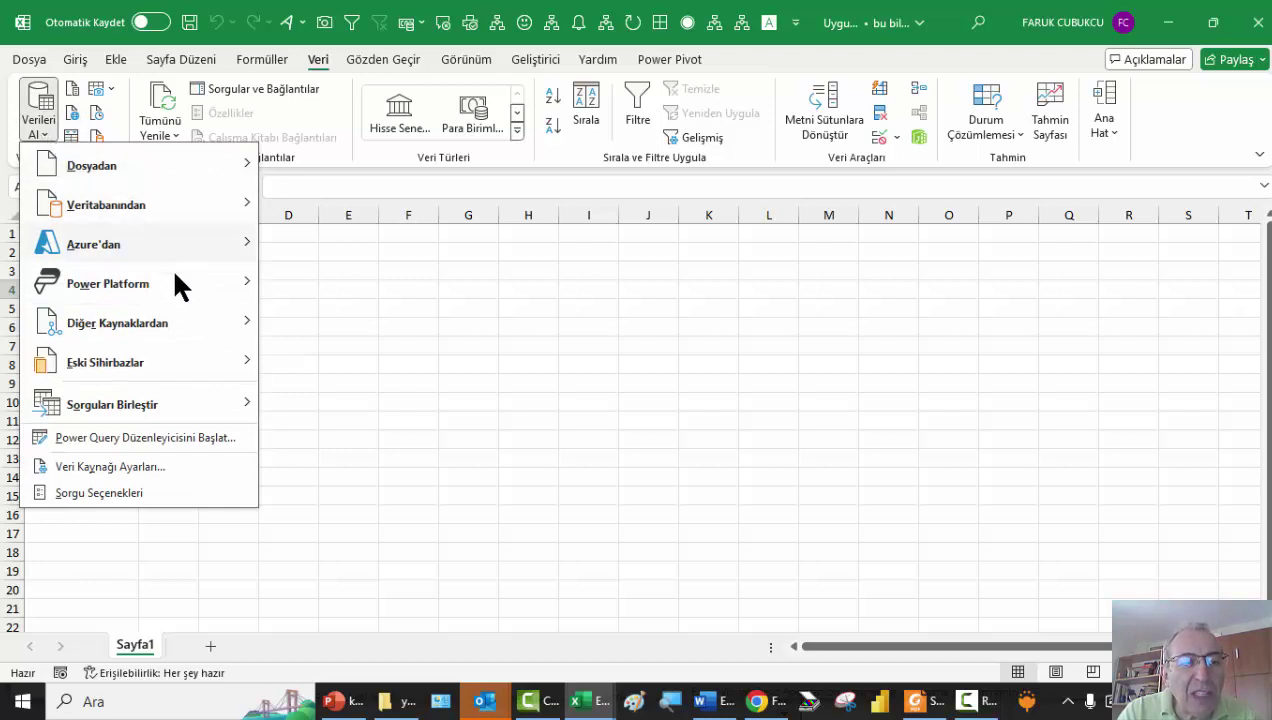
mouse_move(187, 322)
left_click(326, 356)
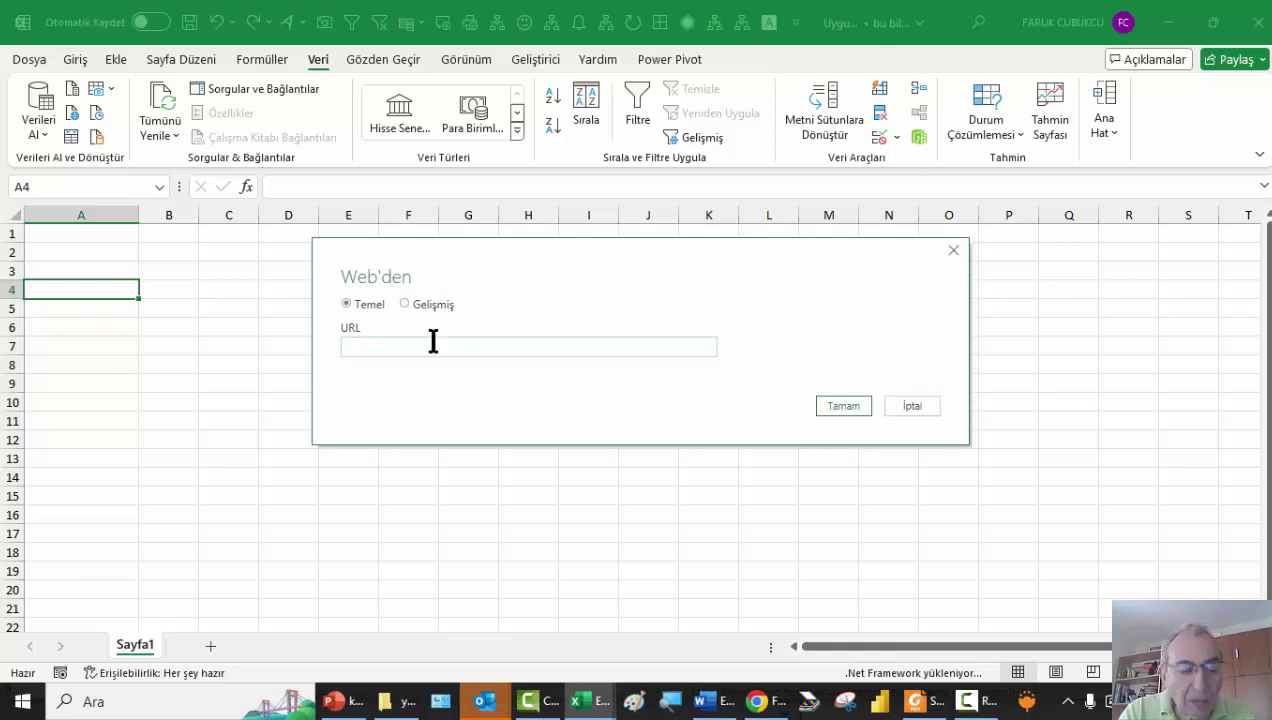
type("https://www.farukcubukcu.com/sayfa/egitimler")
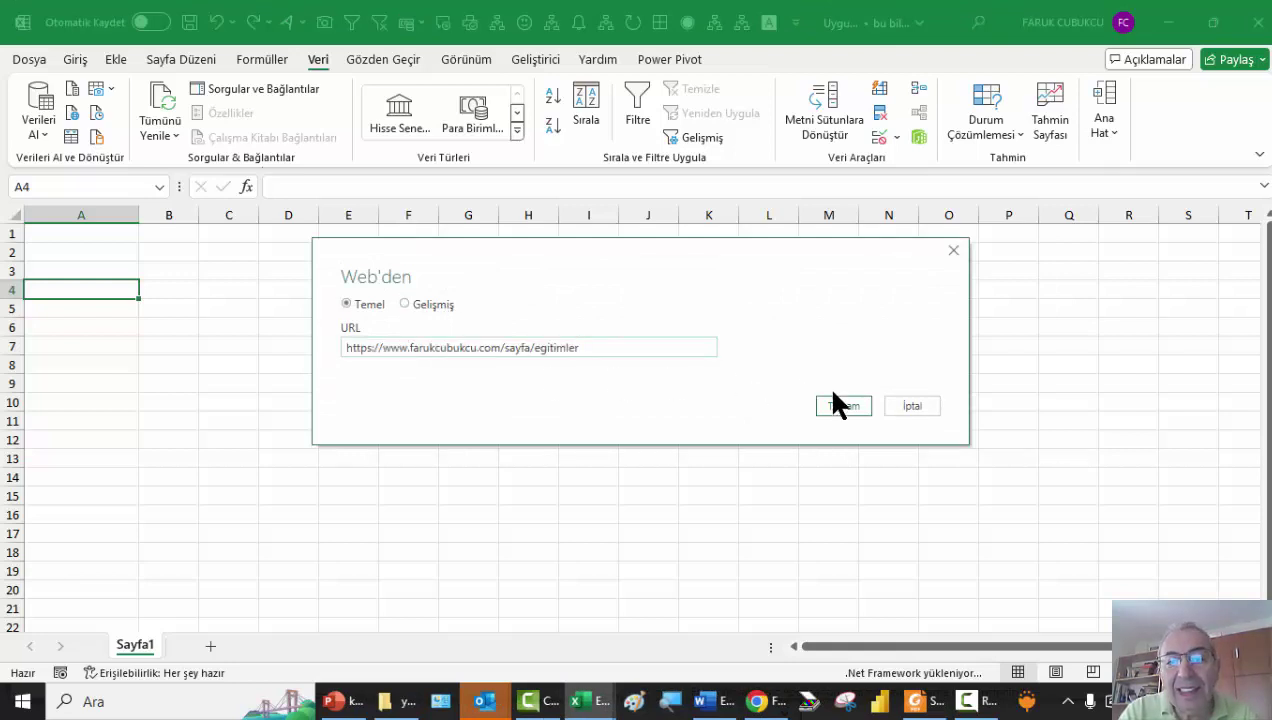
left_click(838, 406)
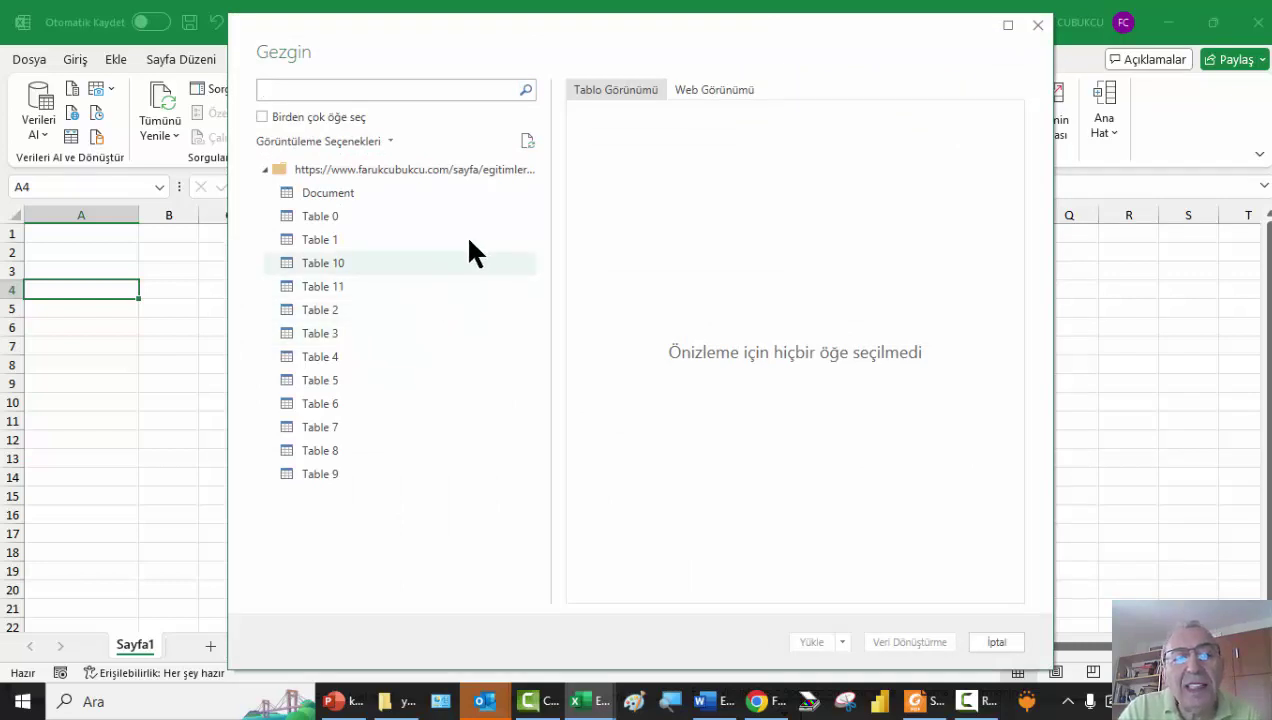
Preview Table 0 in the Navigator and load it onto a new Table 0 sheet.
left_click(361, 217)
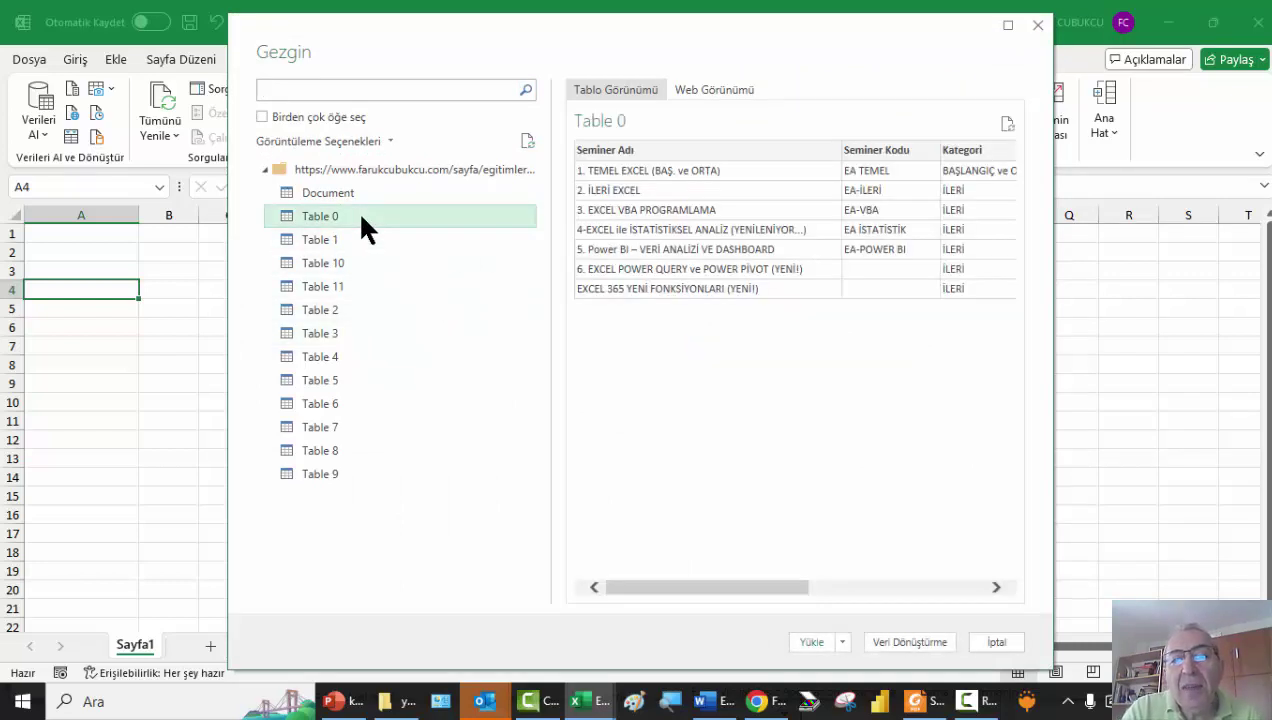
mouse_move(660, 587)
left_mouse_down()
mouse_move(934, 587)
mouse_move(500, 583)
left_mouse_up()
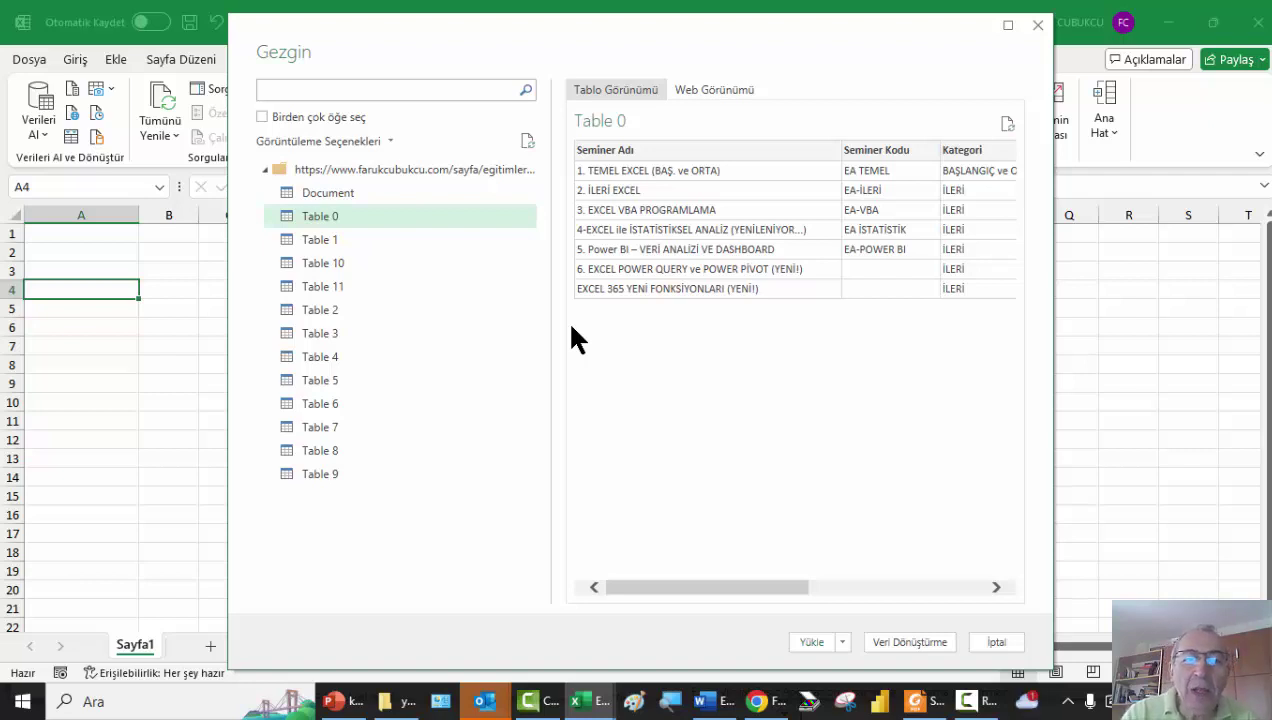
left_click(842, 642)
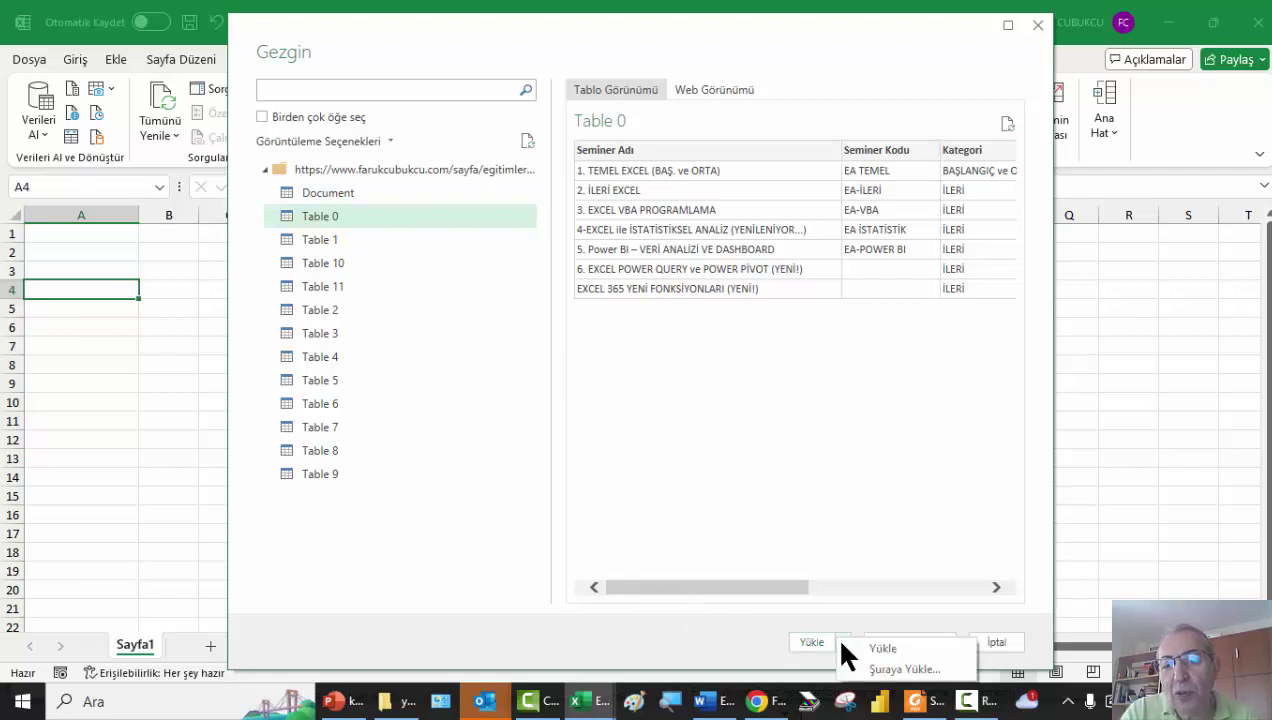
left_click(811, 642)
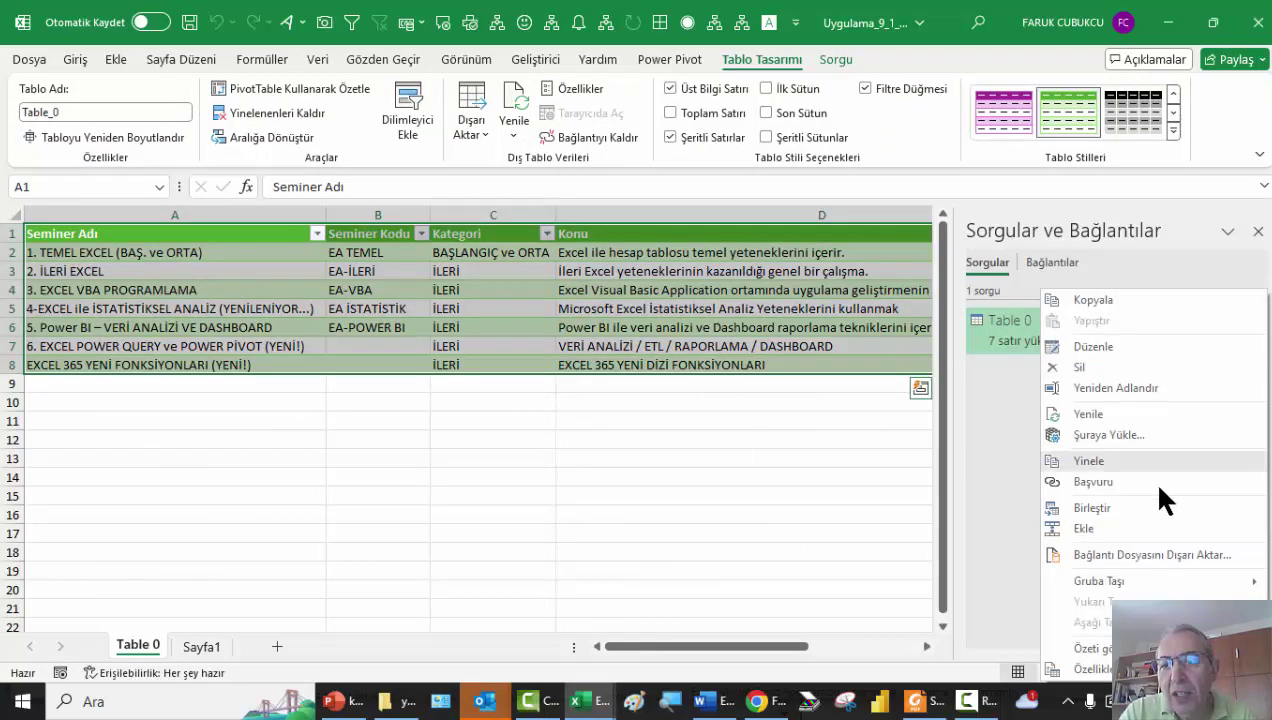
left_click(467, 295)
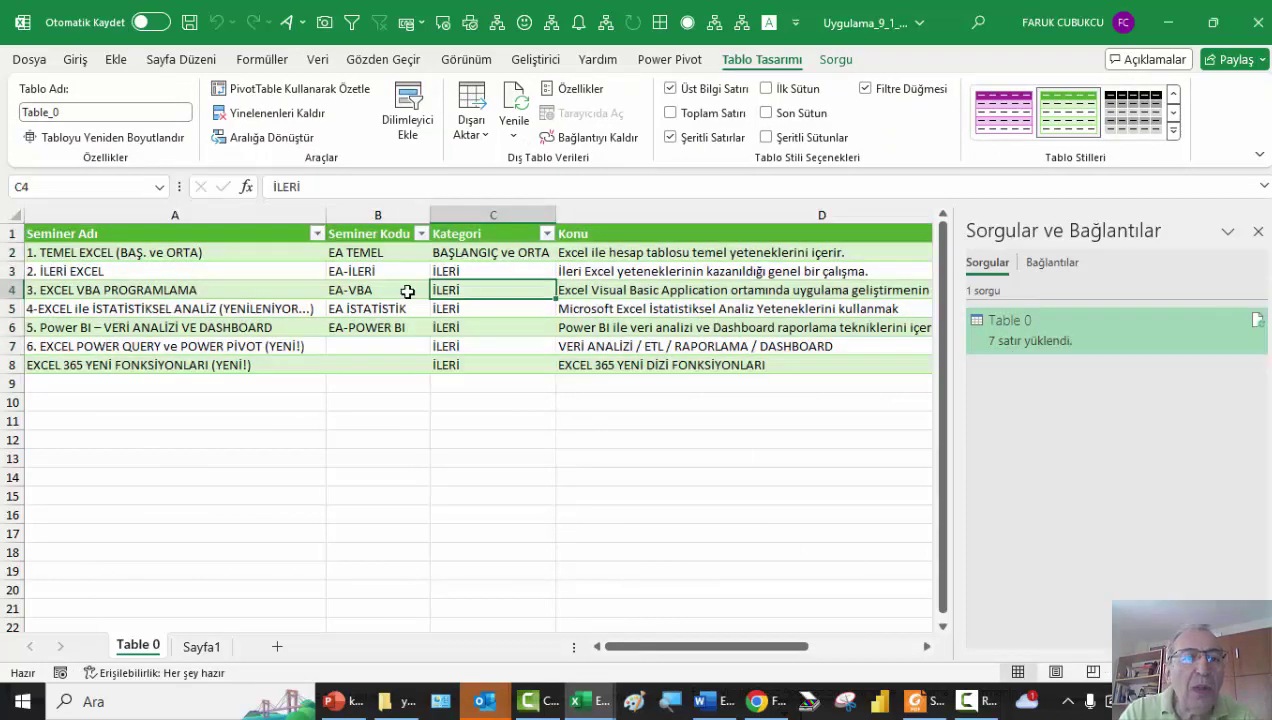
left_click(203, 646)
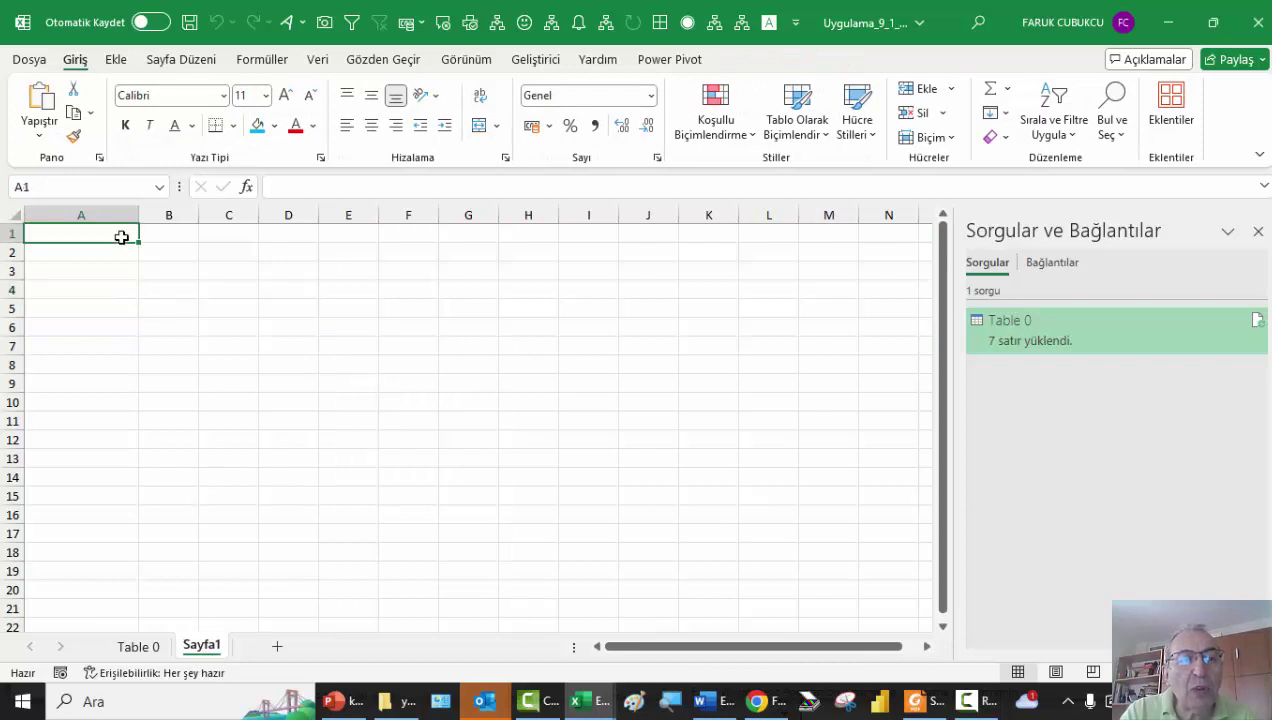
left_click(137, 646)
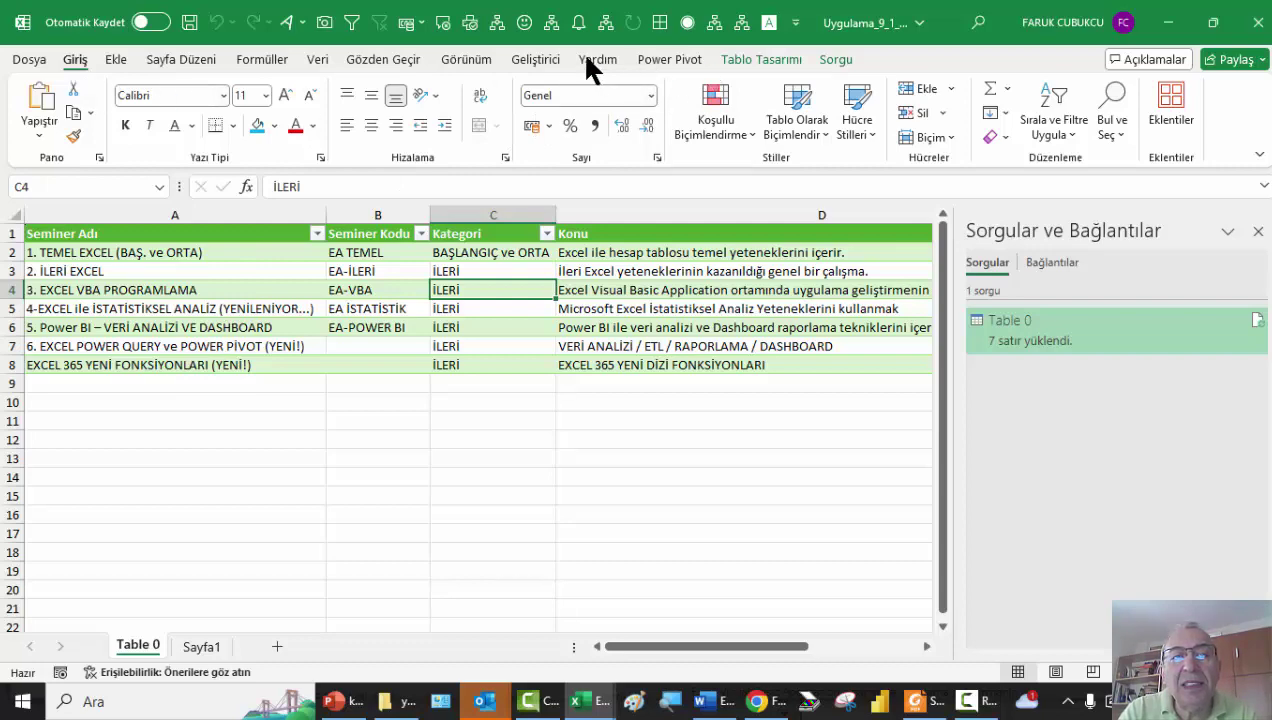
left_click(543, 60)
In the VBA editor, review the Web1 macro, highlighting the Dim ie and Dim doc declarations.
left_click(30, 100)
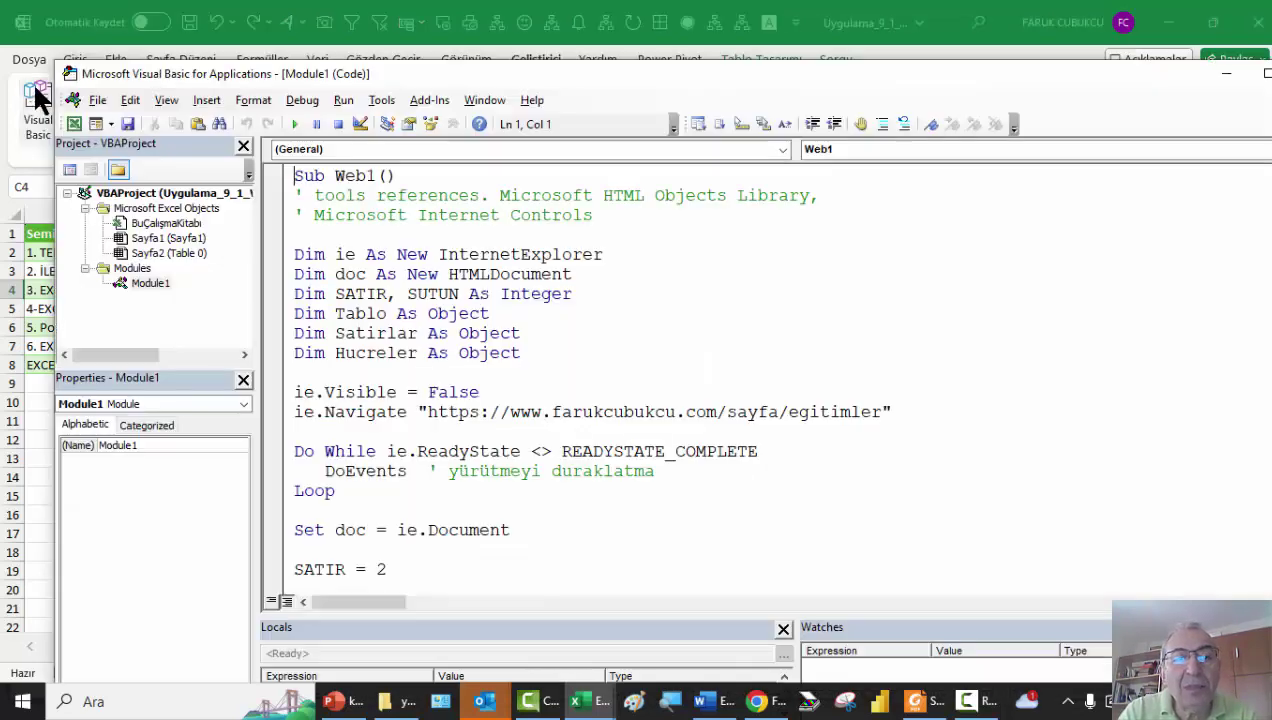
scroll(358, 268, "down", 3)
scroll(358, 260, "up", 4)
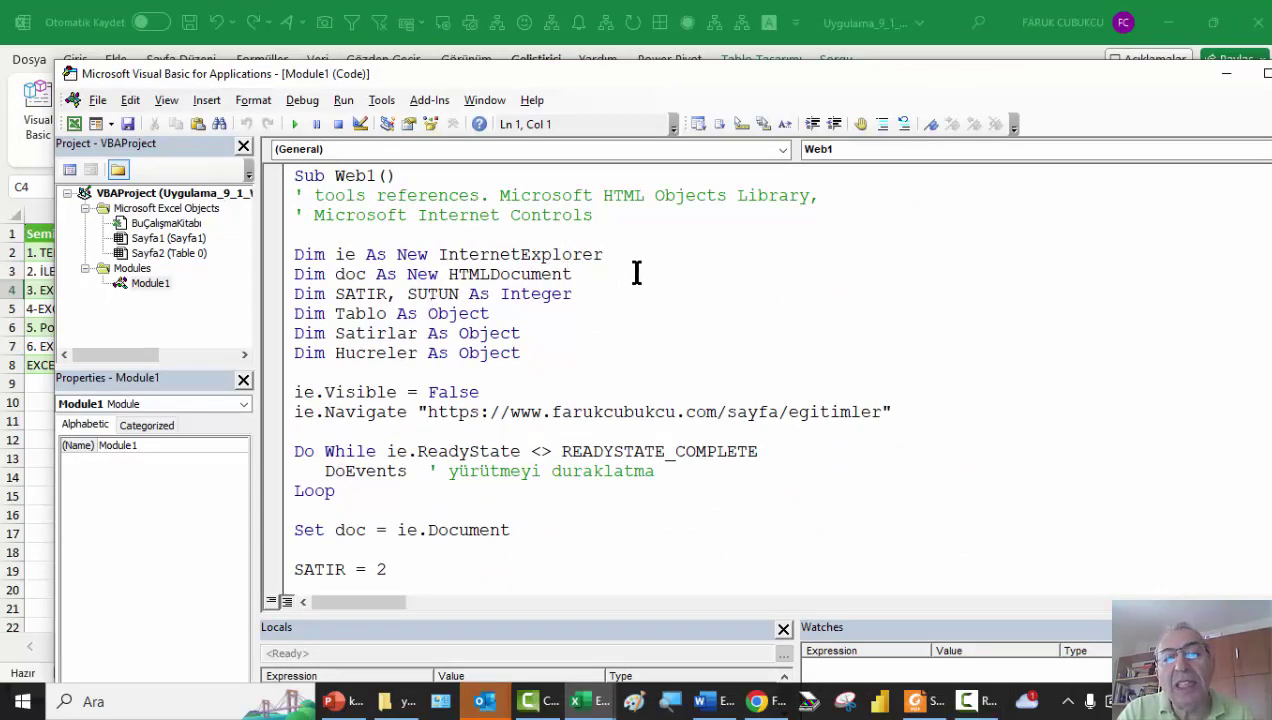
left_click_drag(656, 252, 290, 252)
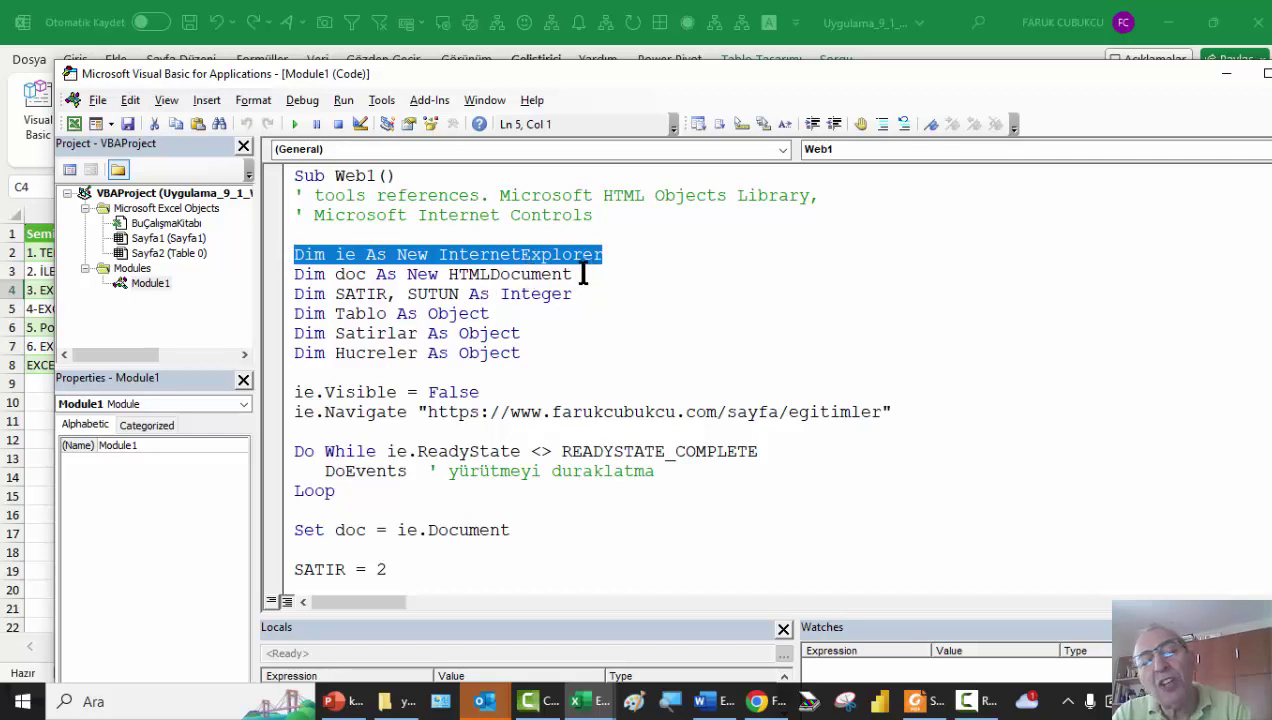
left_click_drag(624, 272, 325, 254)
scroll(503, 340, "down", 6)
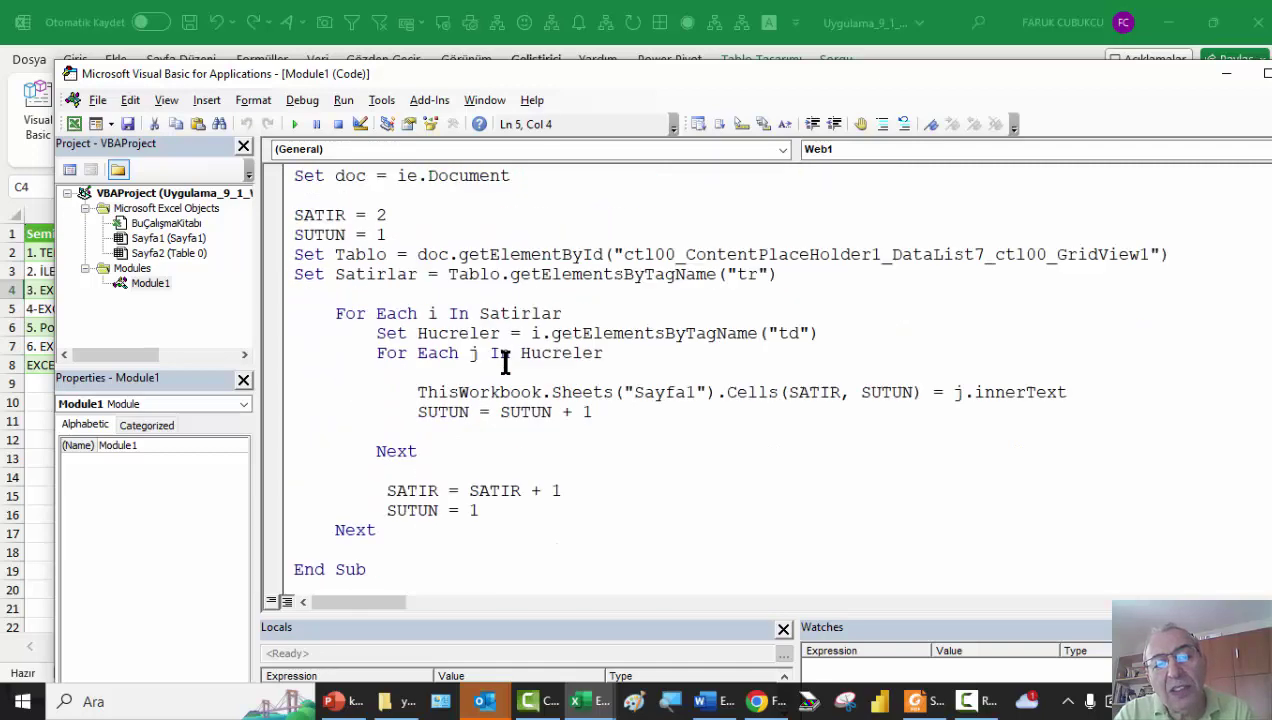
scroll(505, 362, "up", 2)
scroll(500, 360, "up", 4)
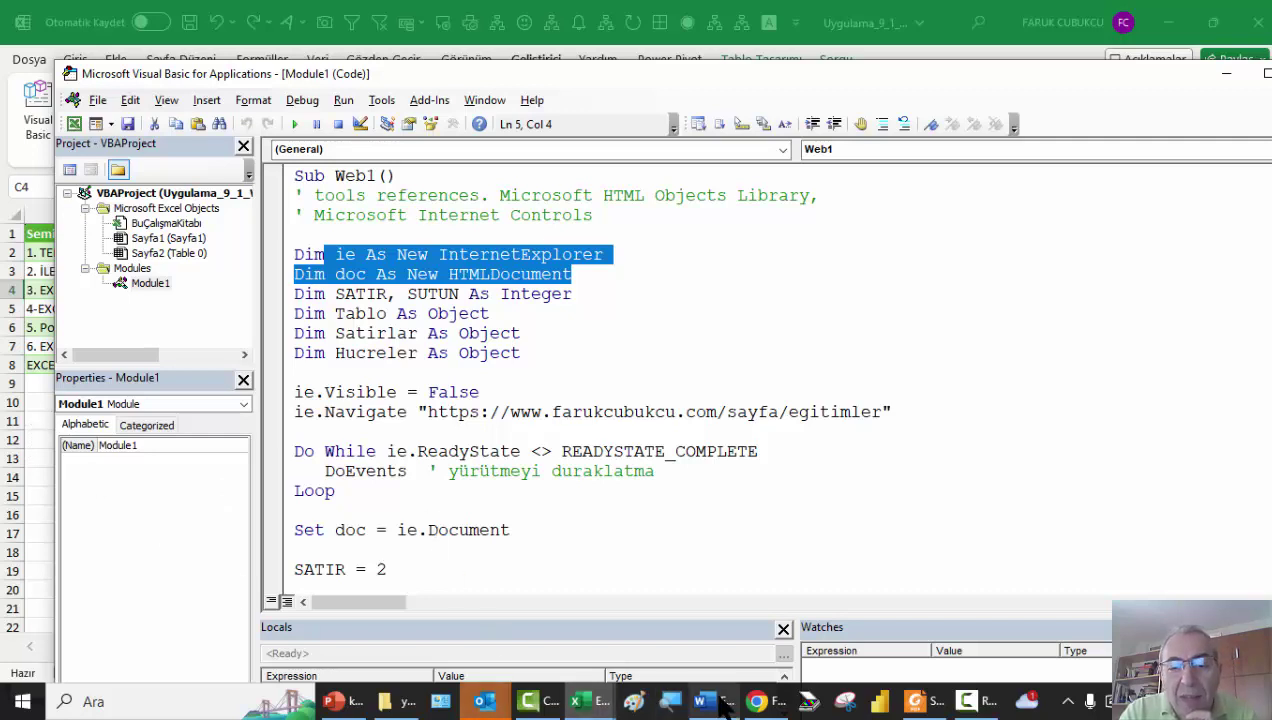
Switch to Chrome and scroll through the eğitimler page's seminar table.
left_click(757, 701)
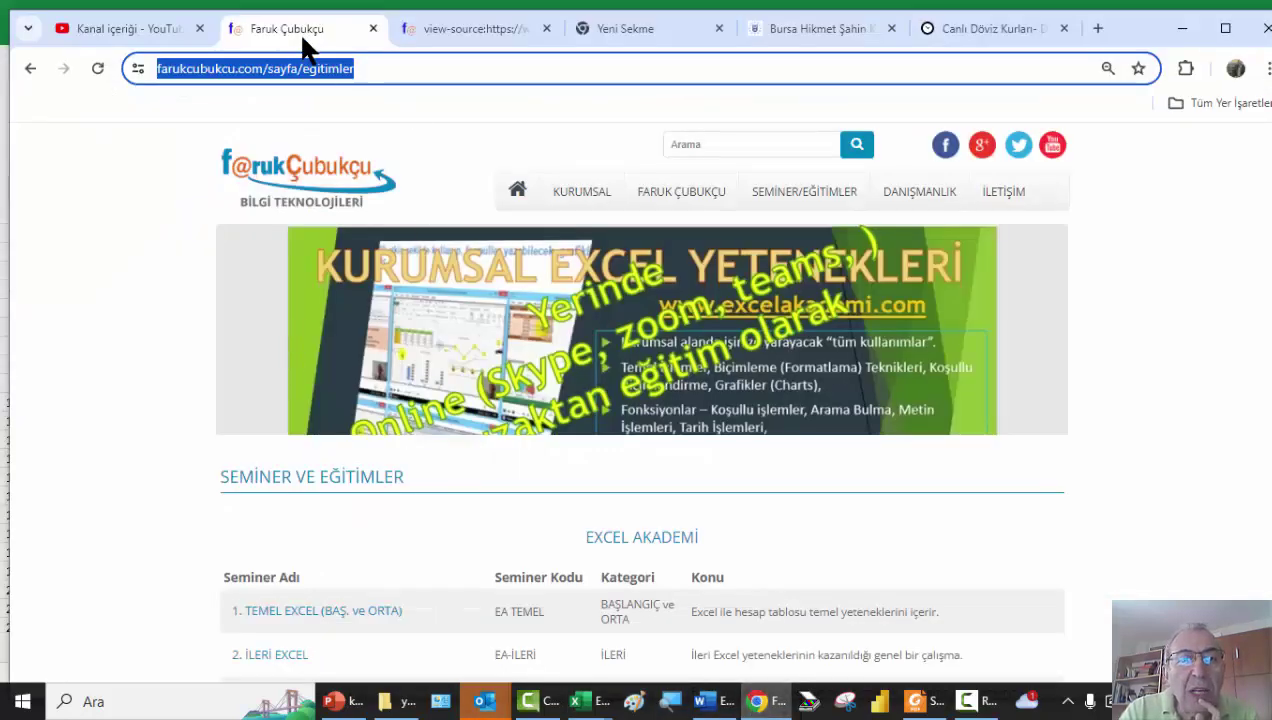
scroll(298, 482, "down", 3)
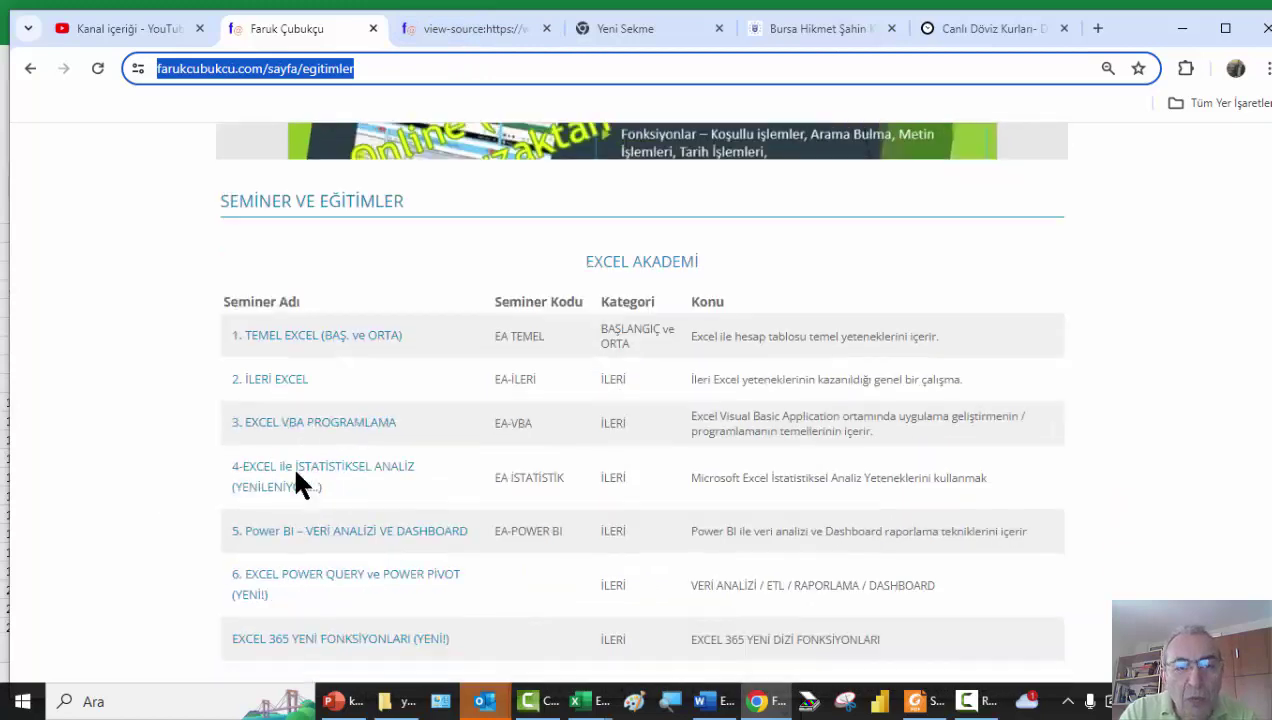
scroll(295, 475, "down", 1)
View the eğitimler page's HTML source in one tab and scroll down to the seminar table markup.
right_click(156, 322)
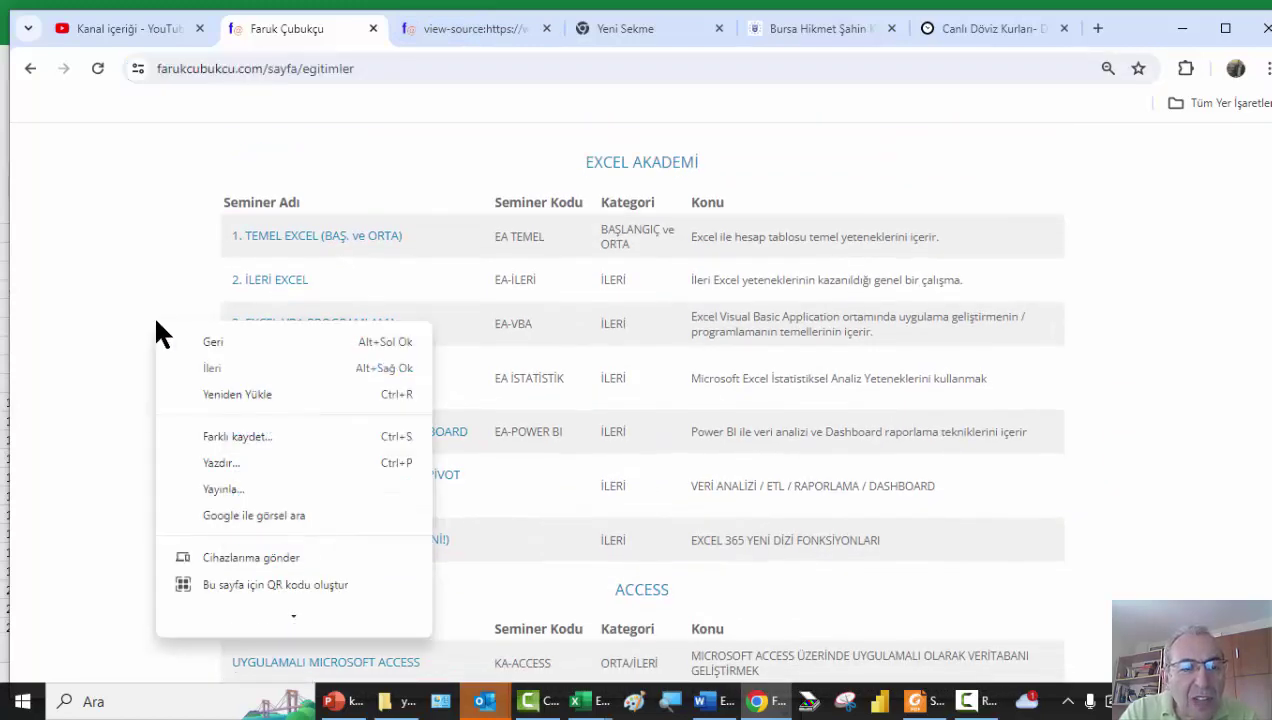
scroll(280, 520, "down", 2)
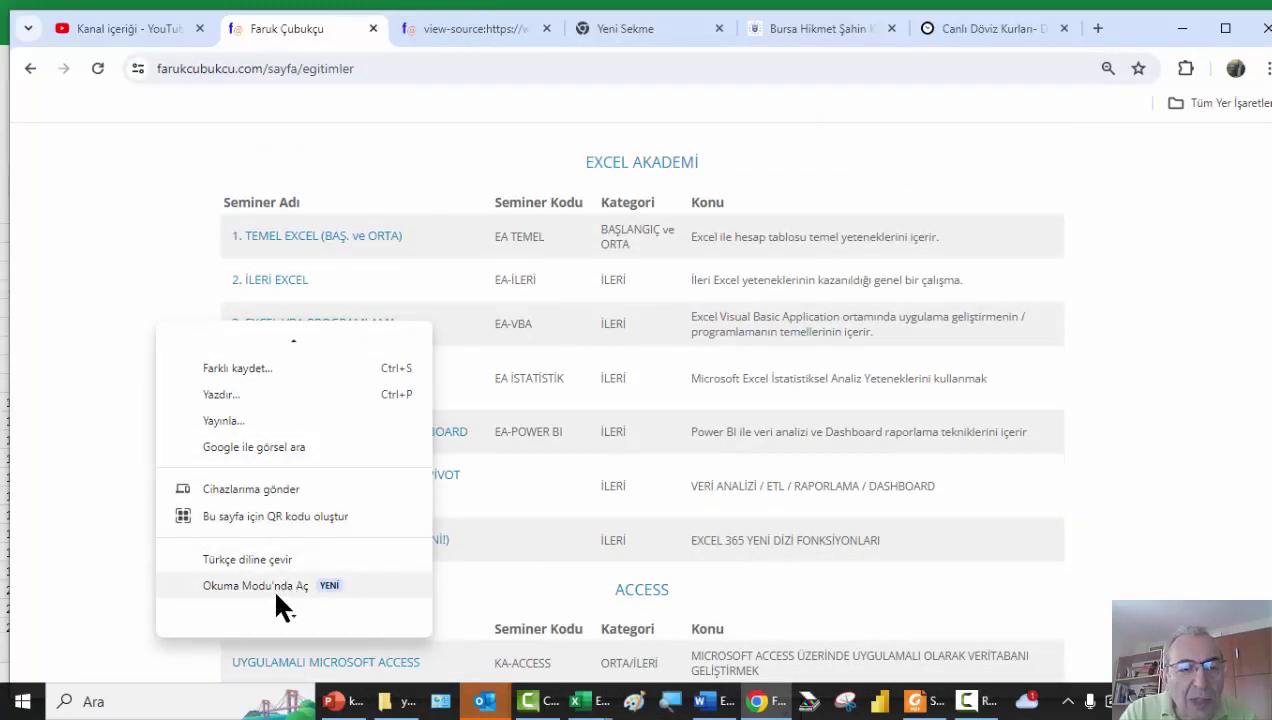
scroll(277, 594, "down", 1)
left_click(279, 600)
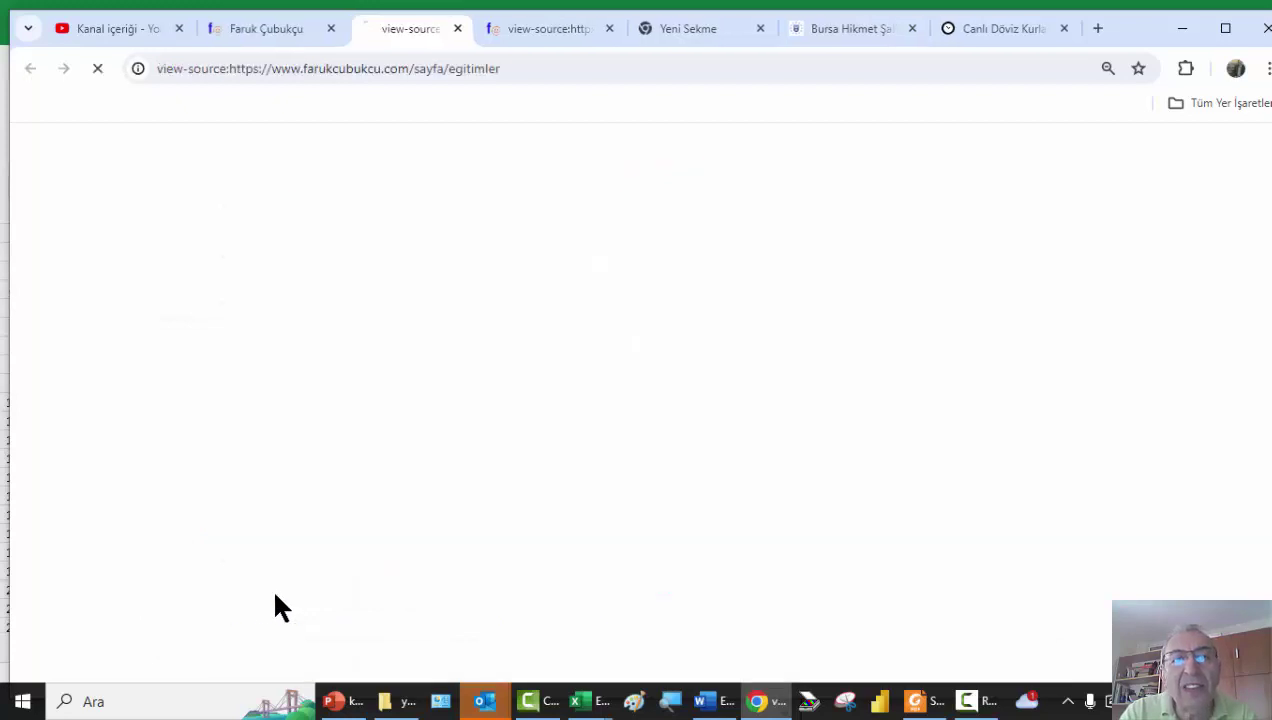
left_click(619, 28)
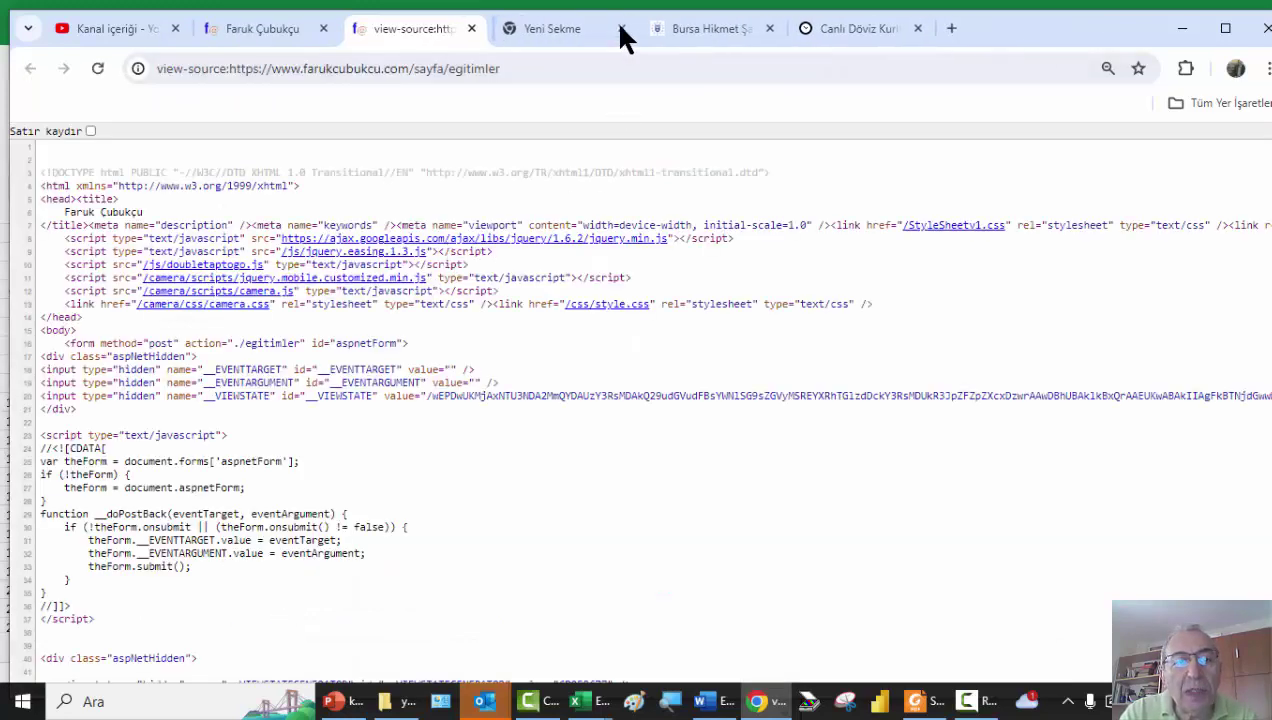
scroll(215, 316, "down", 3)
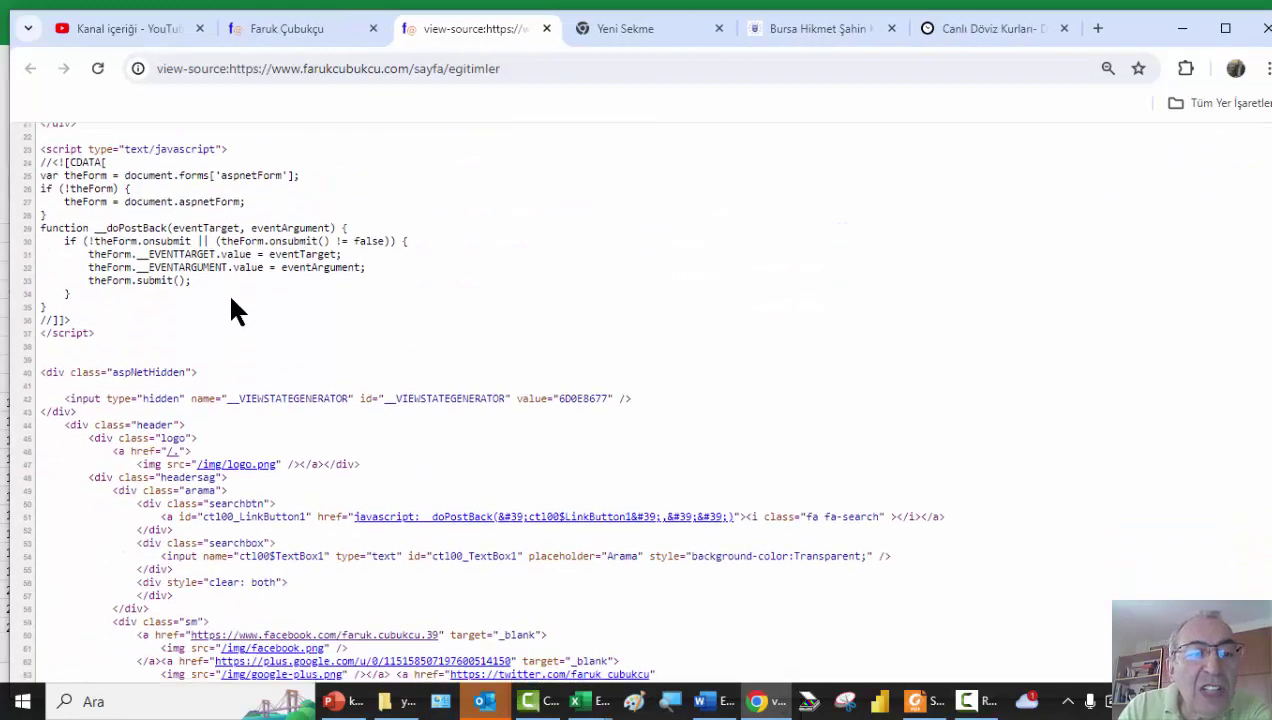
scroll(230, 306, "down", 2)
scroll(228, 306, "down", 2)
scroll(228, 310, "up", 6)
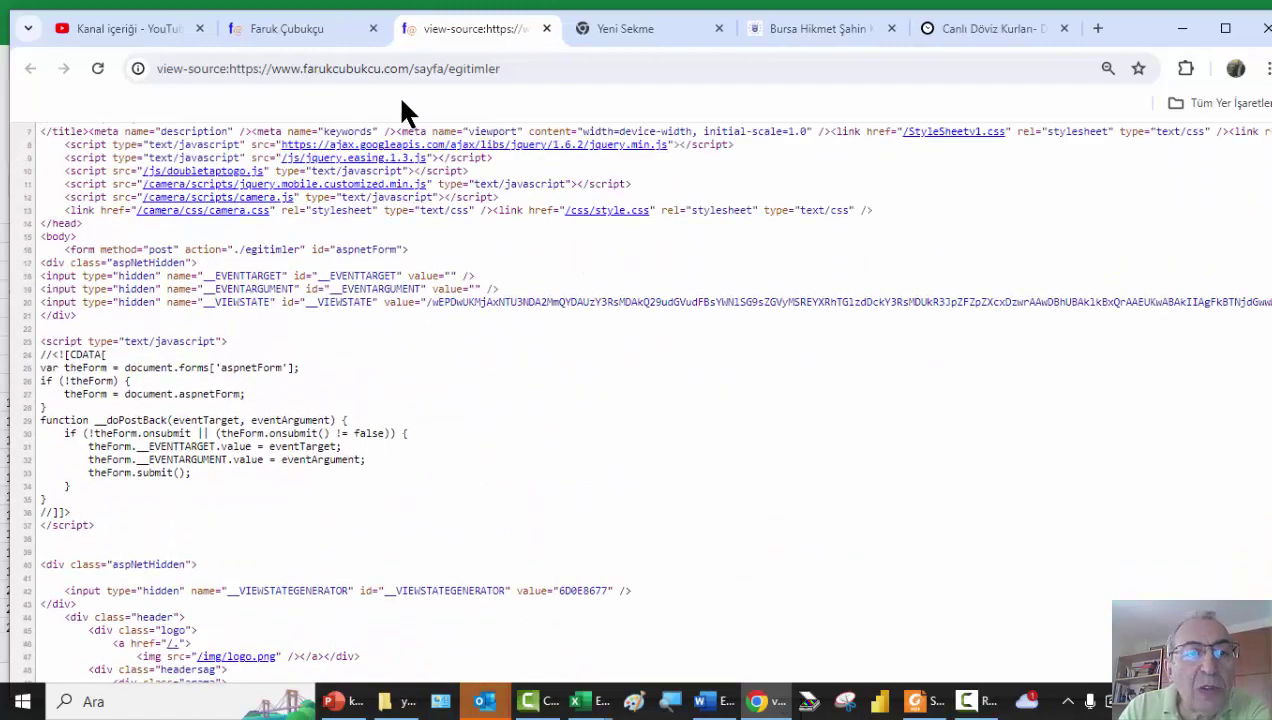
scroll(376, 131, "down", 3)
scroll(340, 190, "down", 2)
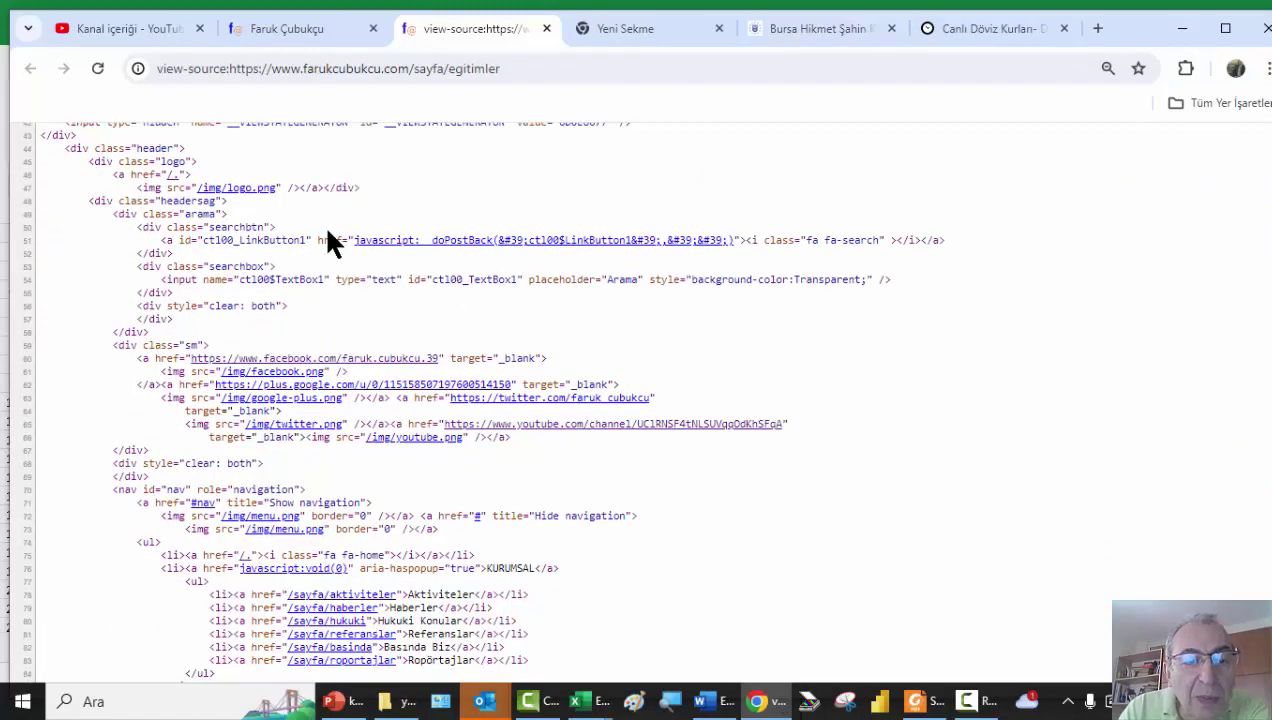
scroll(330, 243, "down", 3)
scroll(328, 241, "down", 2)
scroll(328, 241, "down", 2)
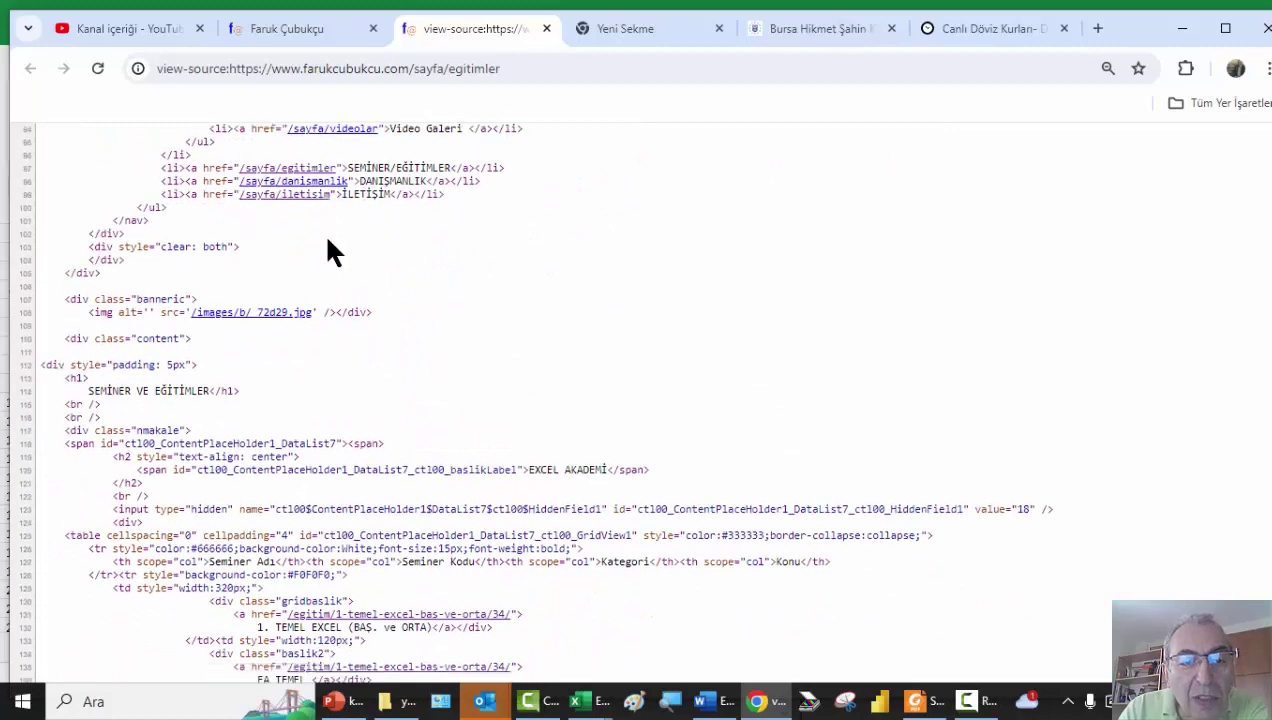
scroll(330, 250, "down", 2)
scroll(335, 272, "down", 1)
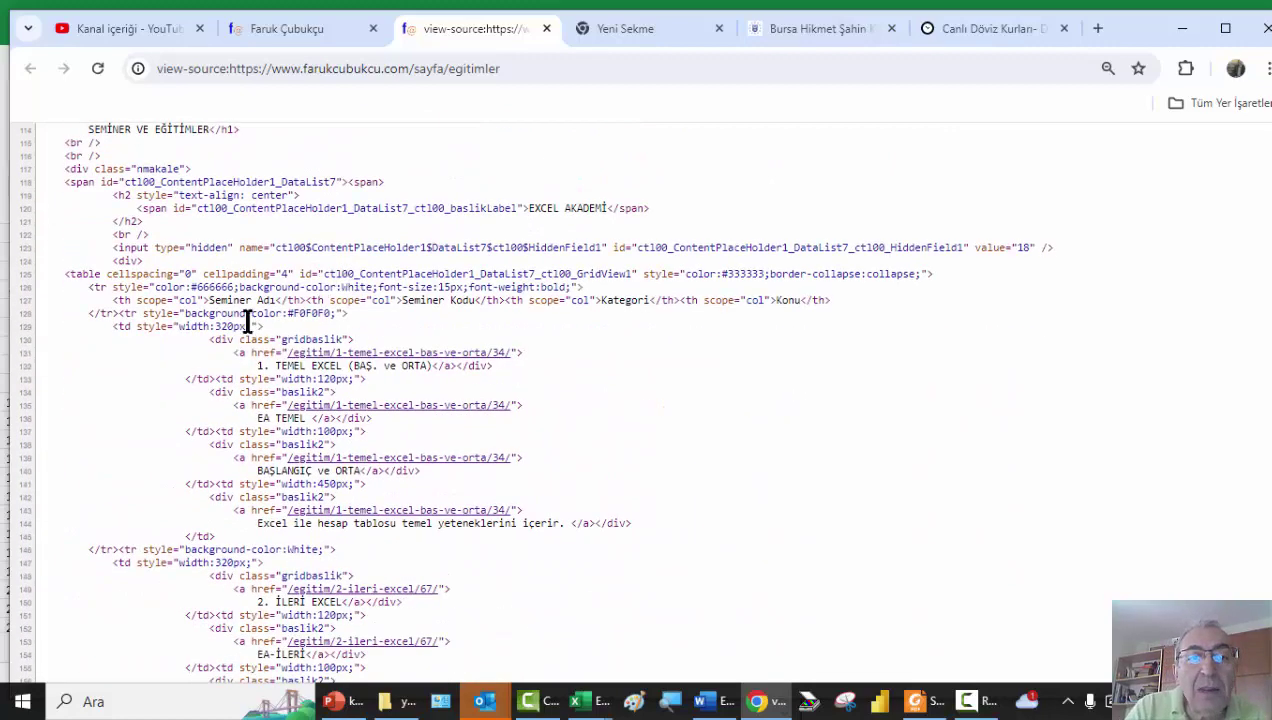
Highlight the GridView1 table id in the page source.
double_click(471, 272)
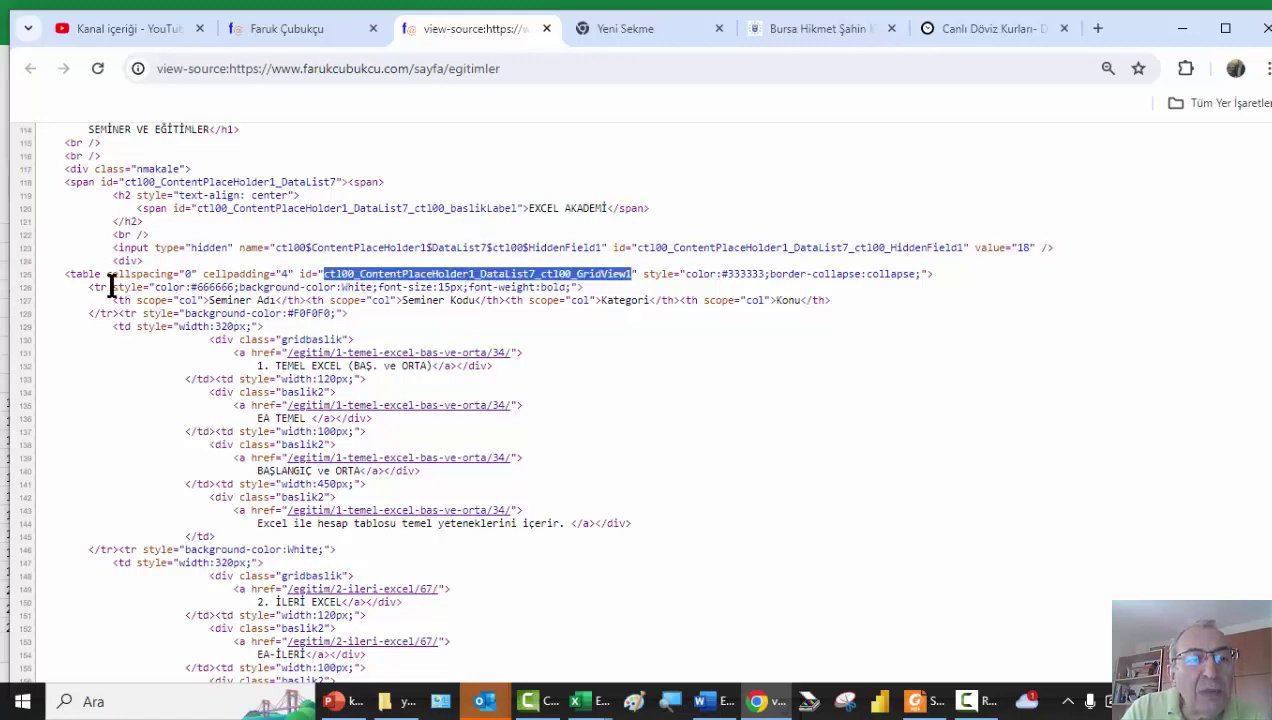
left_click(76, 275)
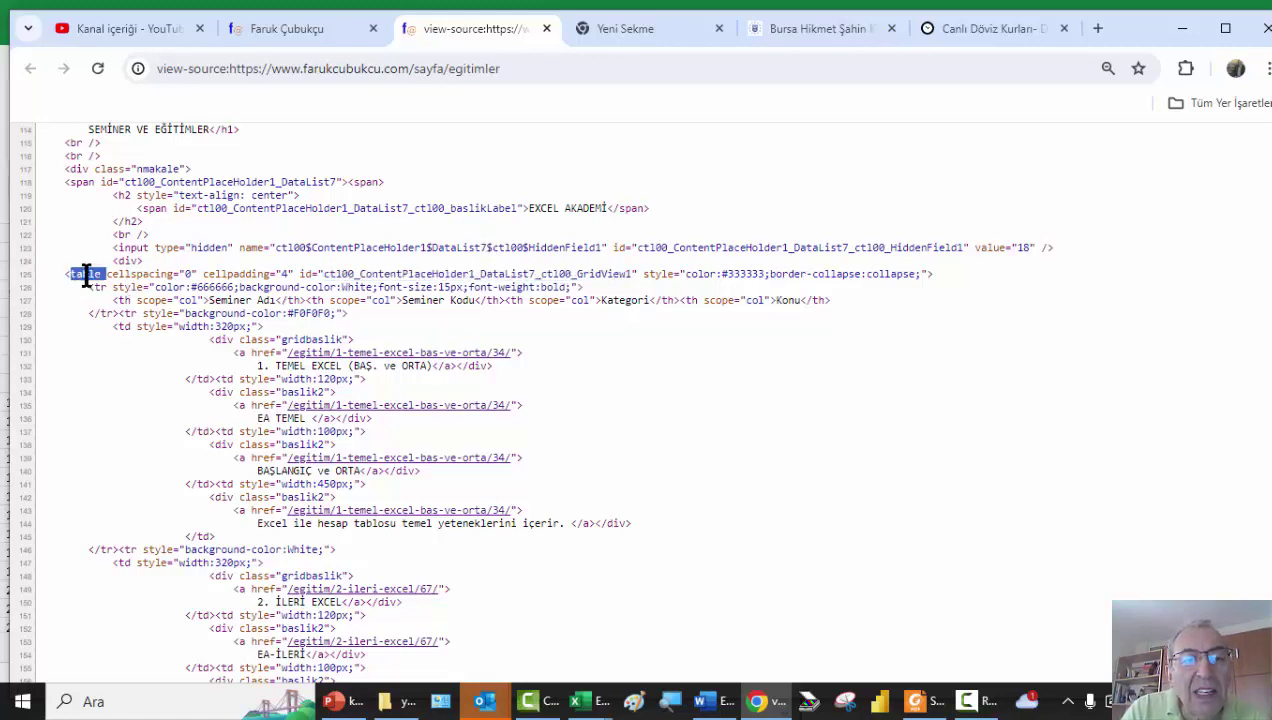
double_click(428, 276)
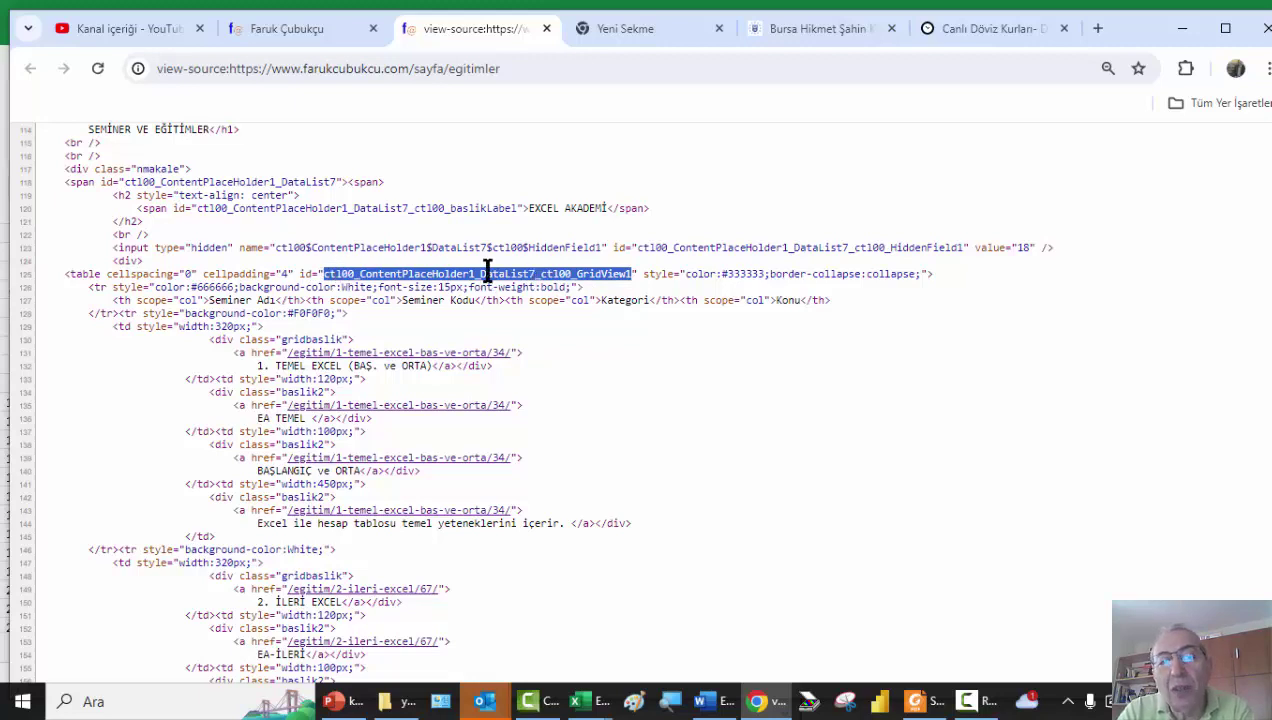
scroll(441, 299, "down", 1)
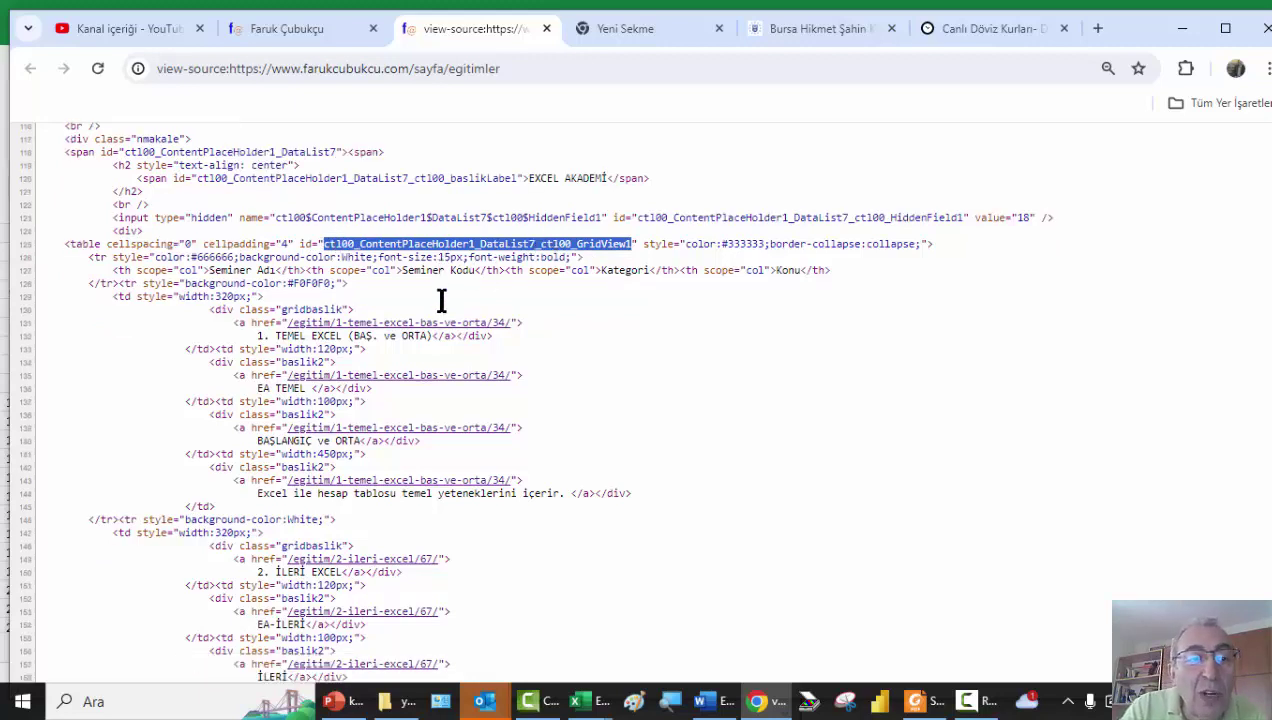
scroll(441, 299, "down", 2)
scroll(374, 296, "up", 3)
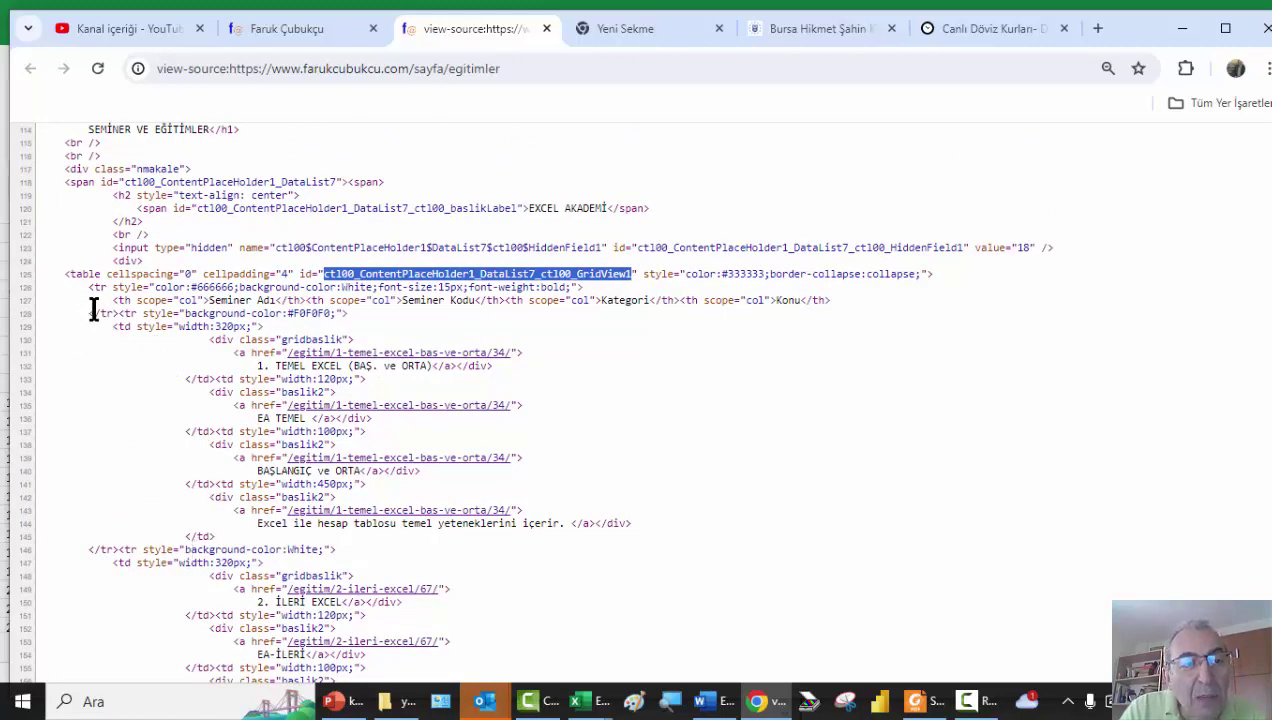
Mark the table's header row markup, then return to the VBA editor.
mouse_move(92, 287)
left_mouse_down()
mouse_move(118, 314)
mouse_move(160, 326)
left_mouse_up()
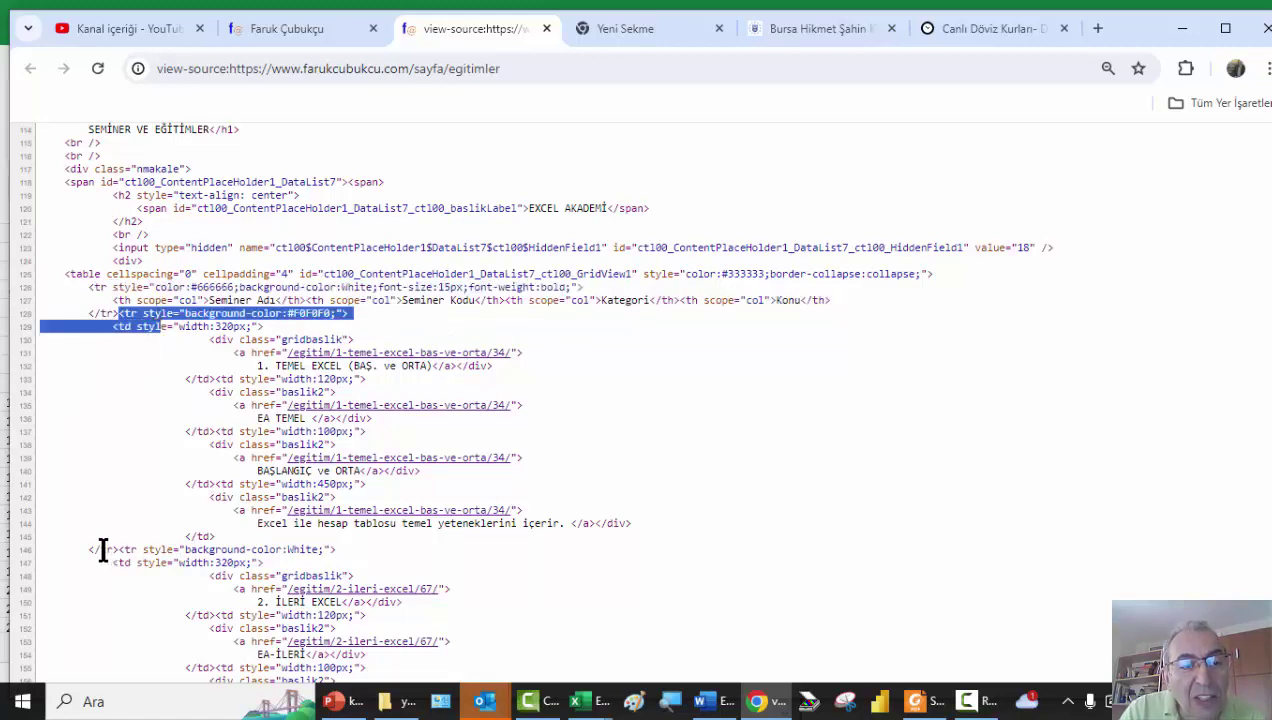
left_click(207, 345)
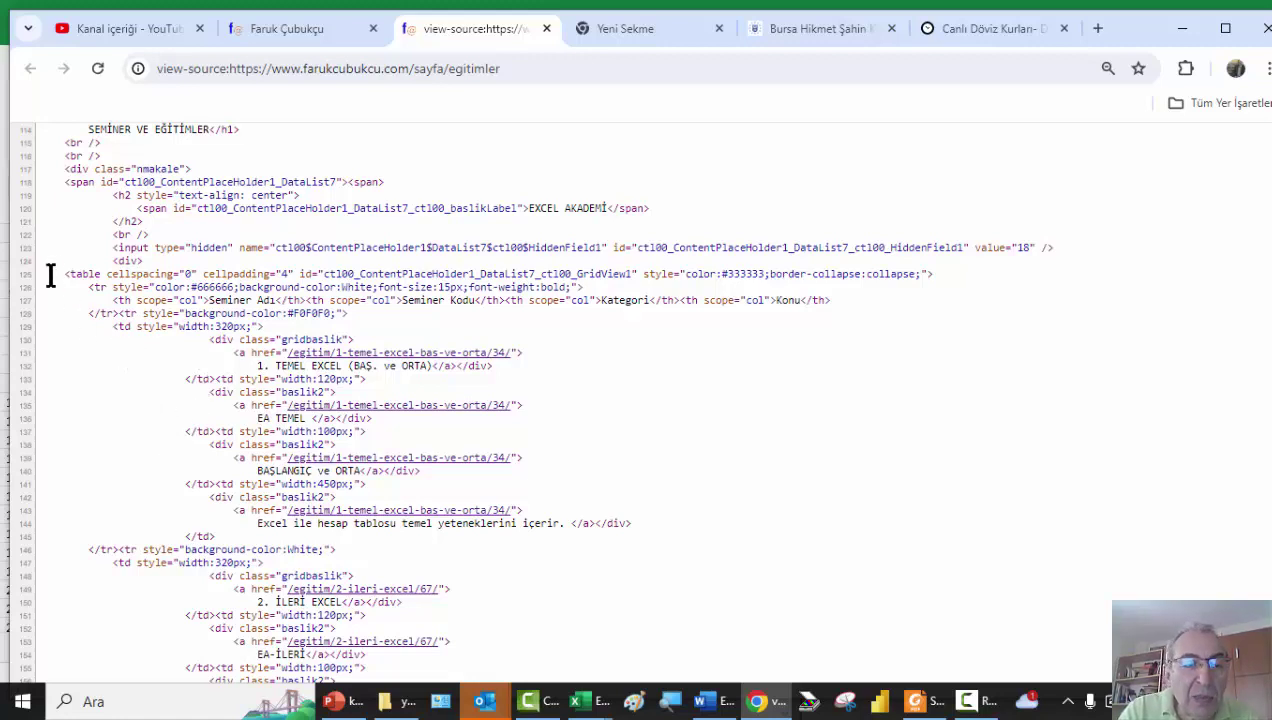
scroll(266, 437, "down", 1)
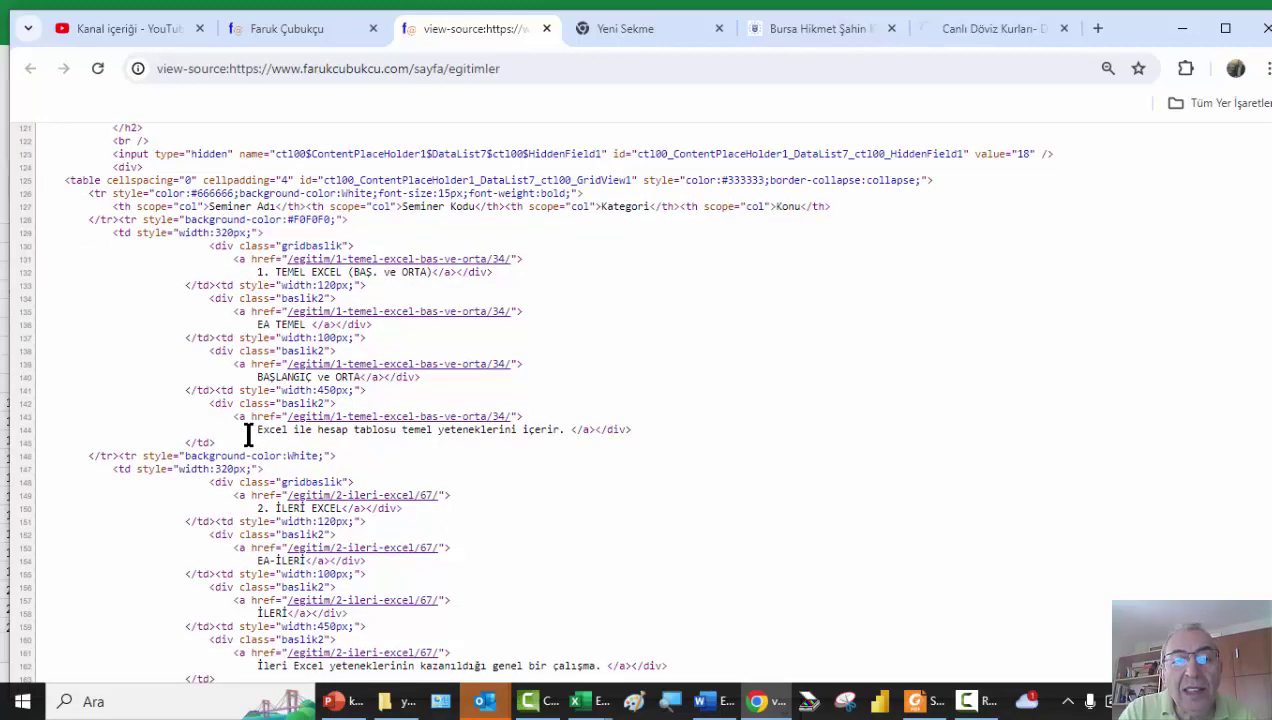
scroll(249, 436, "up", 1)
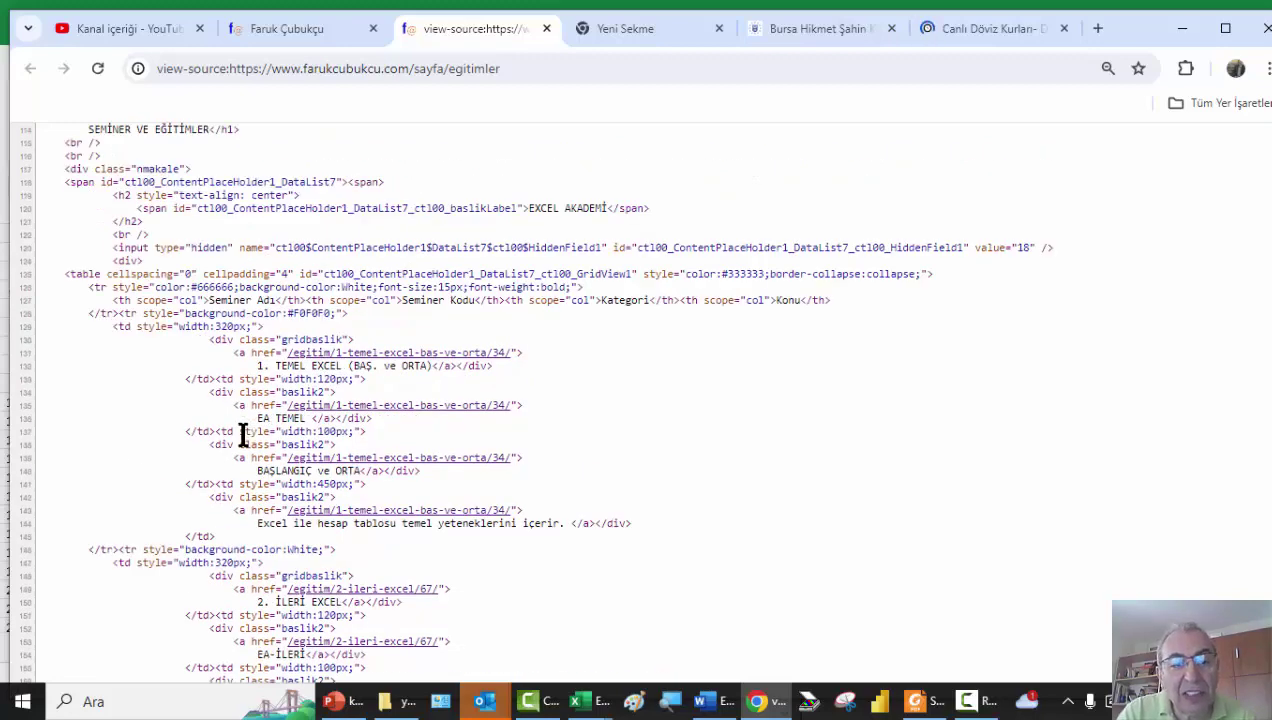
scroll(240, 437, "up", 1)
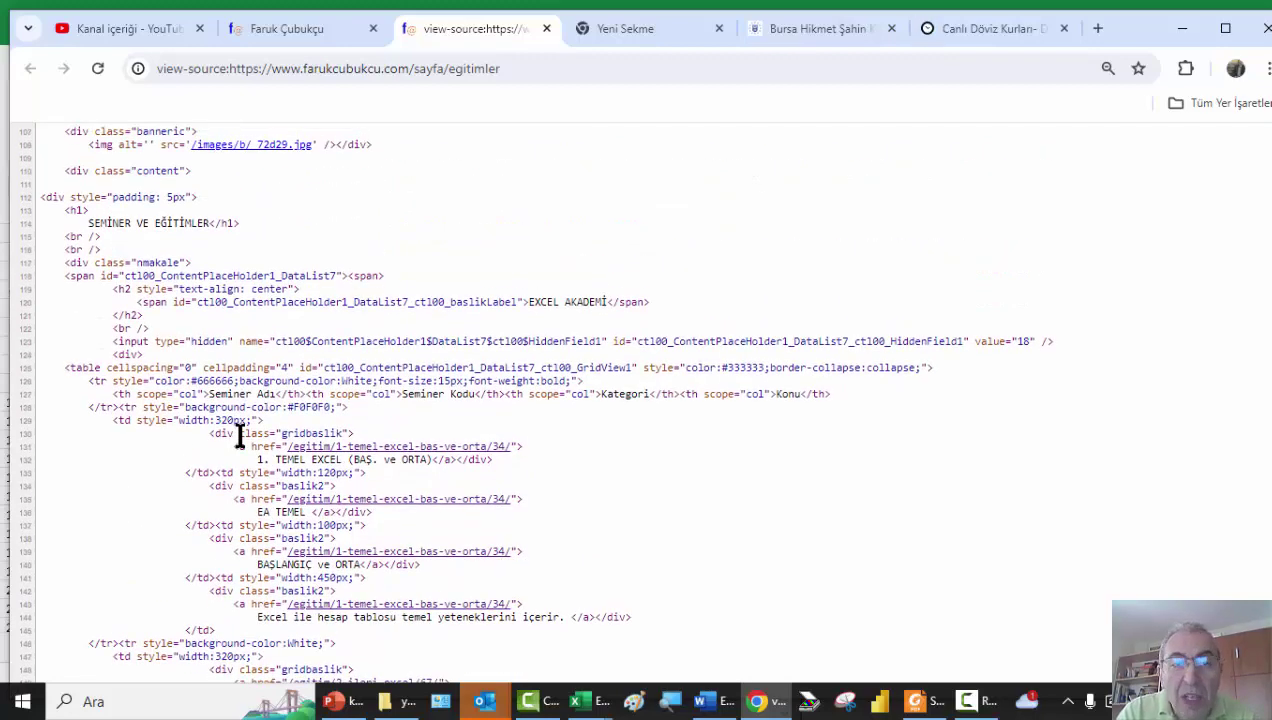
key("alt+Tab")
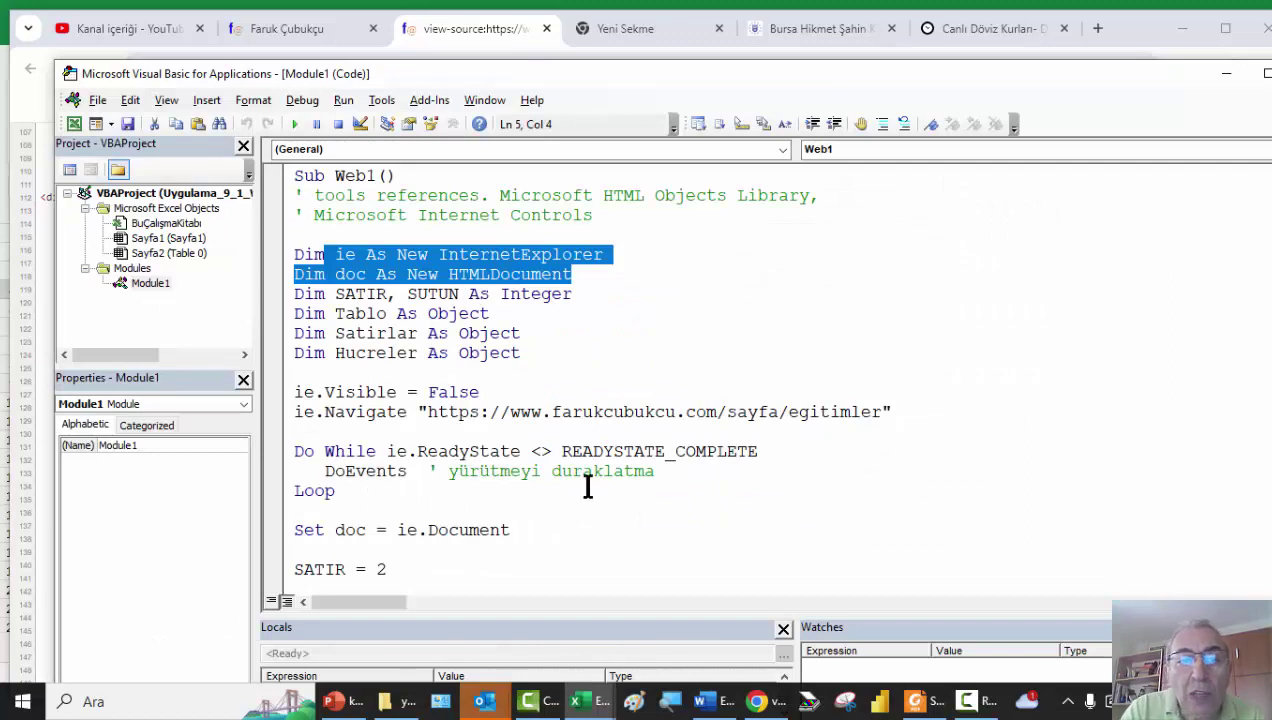
scroll(416, 386, "down", 1)
scroll(416, 373, "down", 4)
scroll(387, 387, "down", 1)
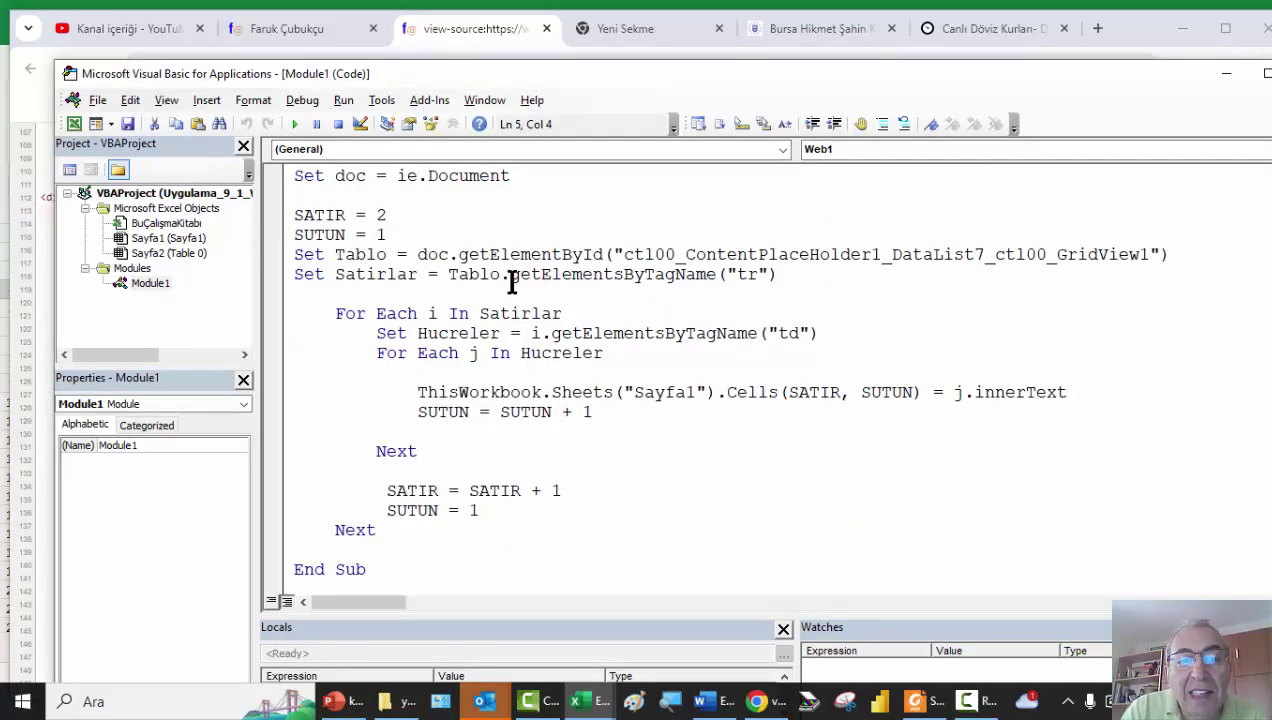
double_click(798, 255)
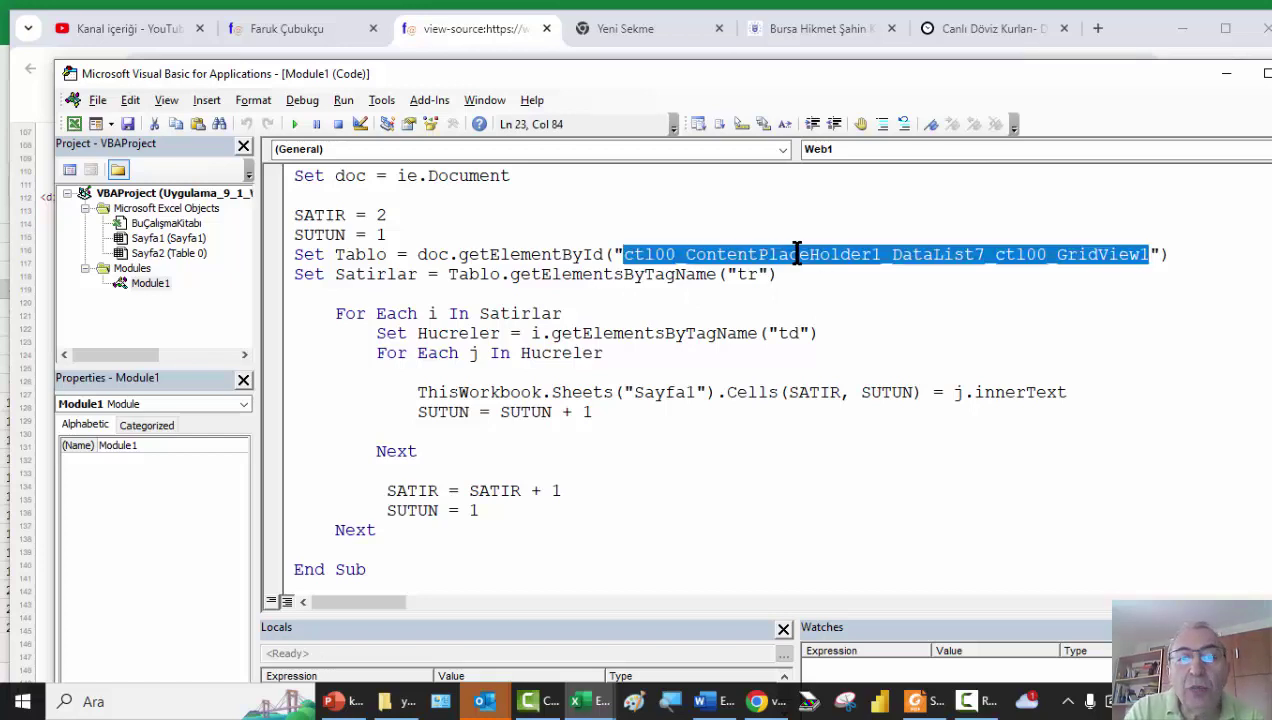
left_click(746, 274)
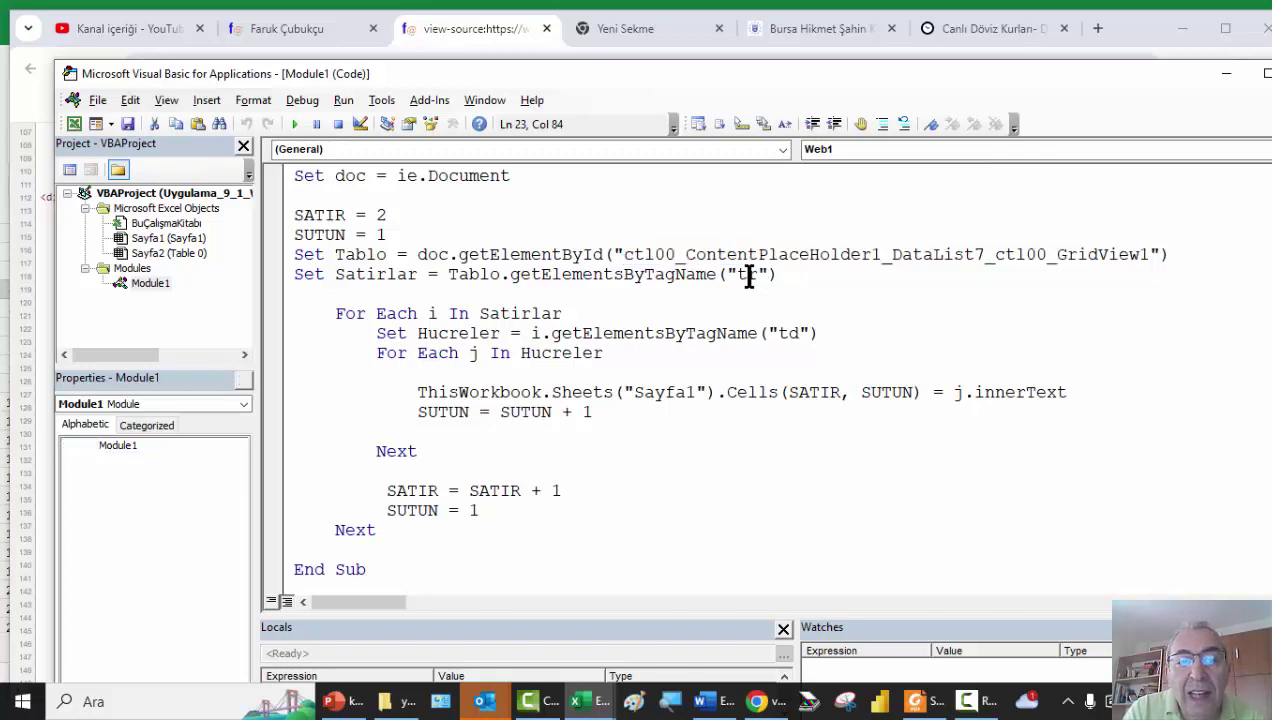
left_click_drag(325, 314, 598, 453)
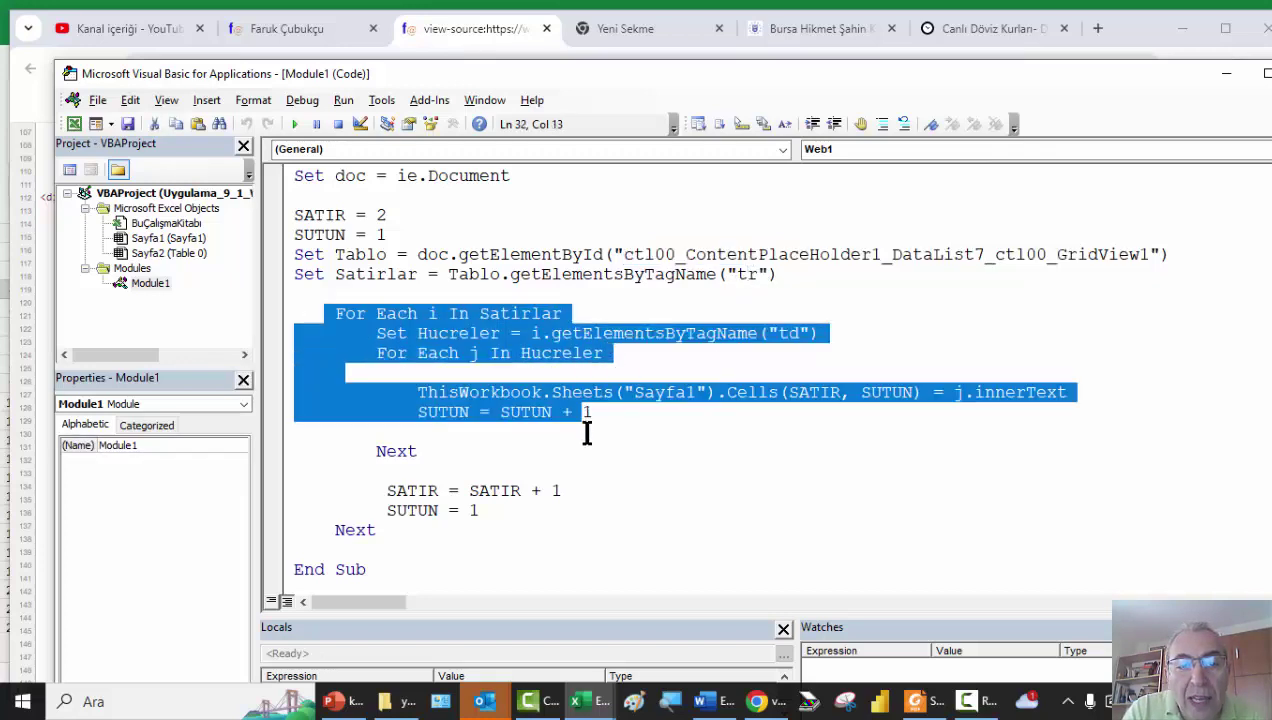
left_click(621, 396)
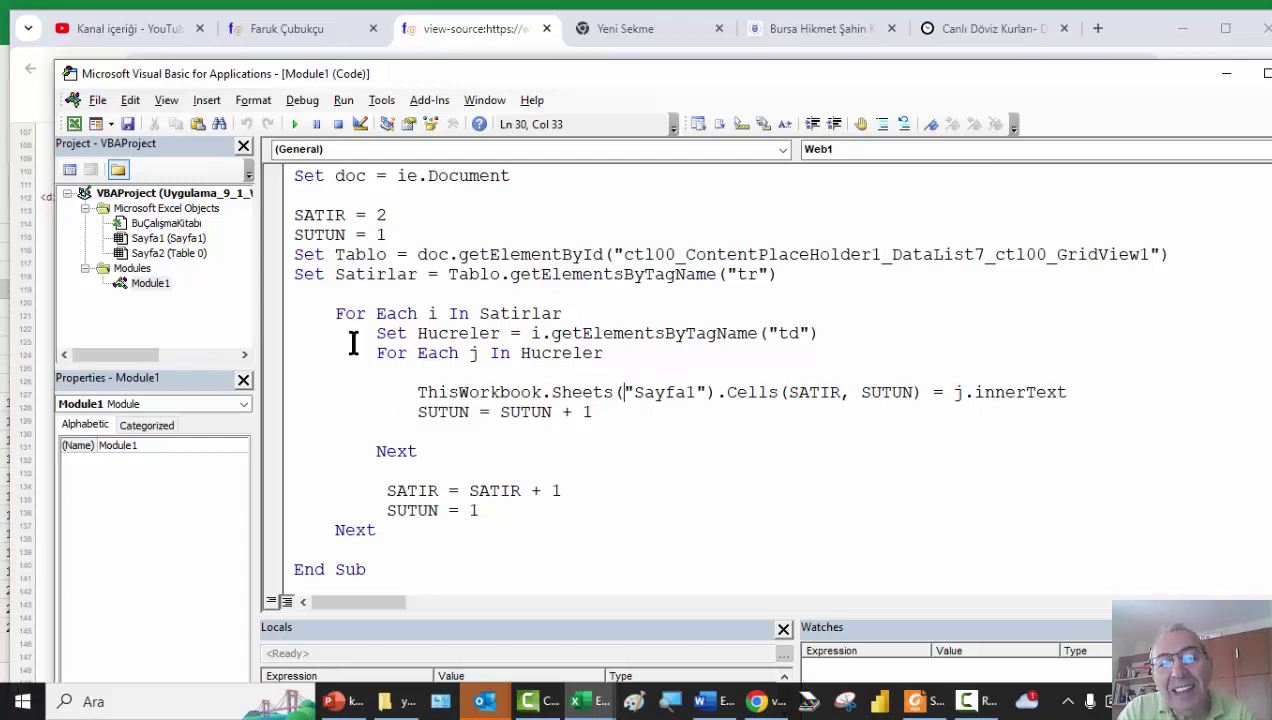
left_click_drag(530, 333, 766, 333)
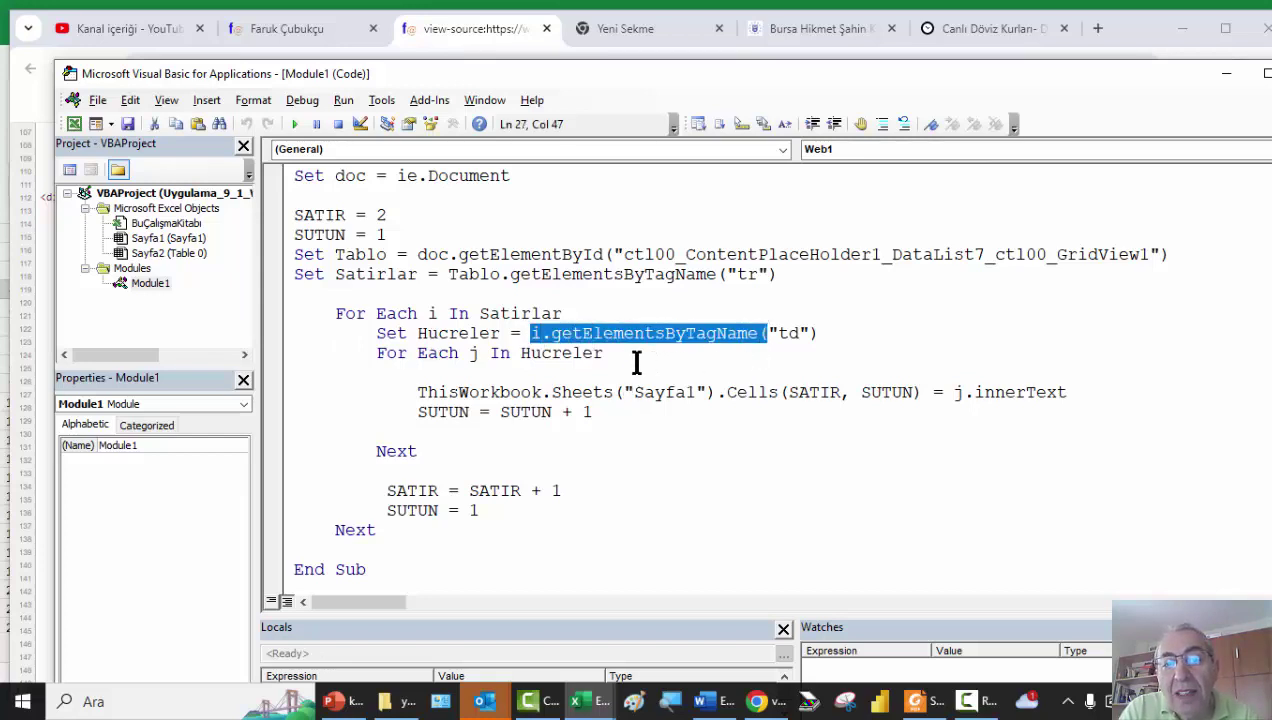
left_click(643, 333)
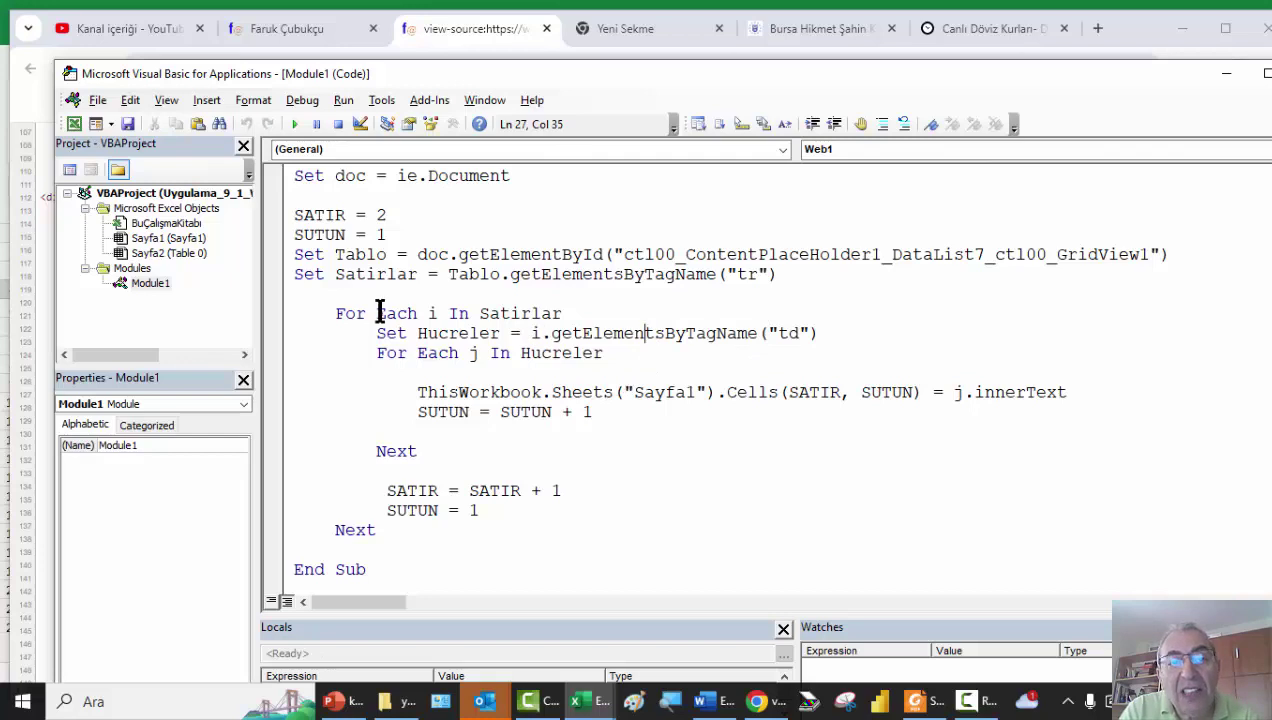
double_click(606, 332)
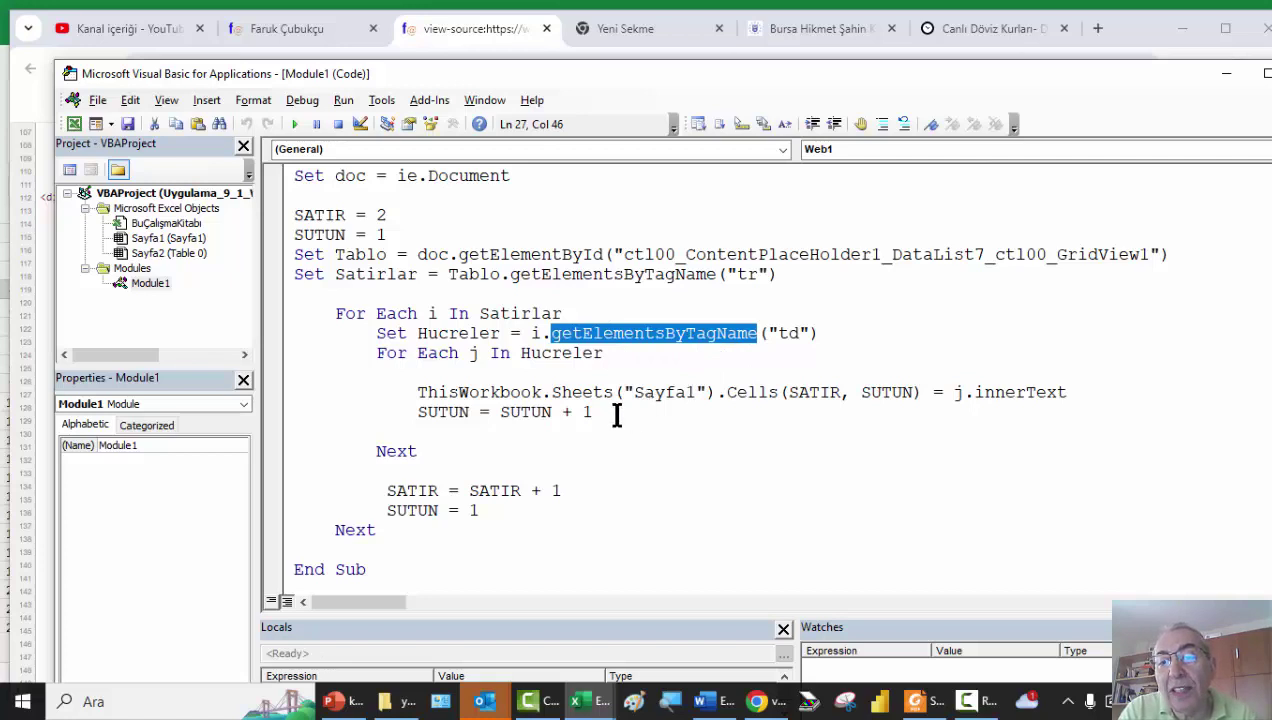
double_click(1012, 395)
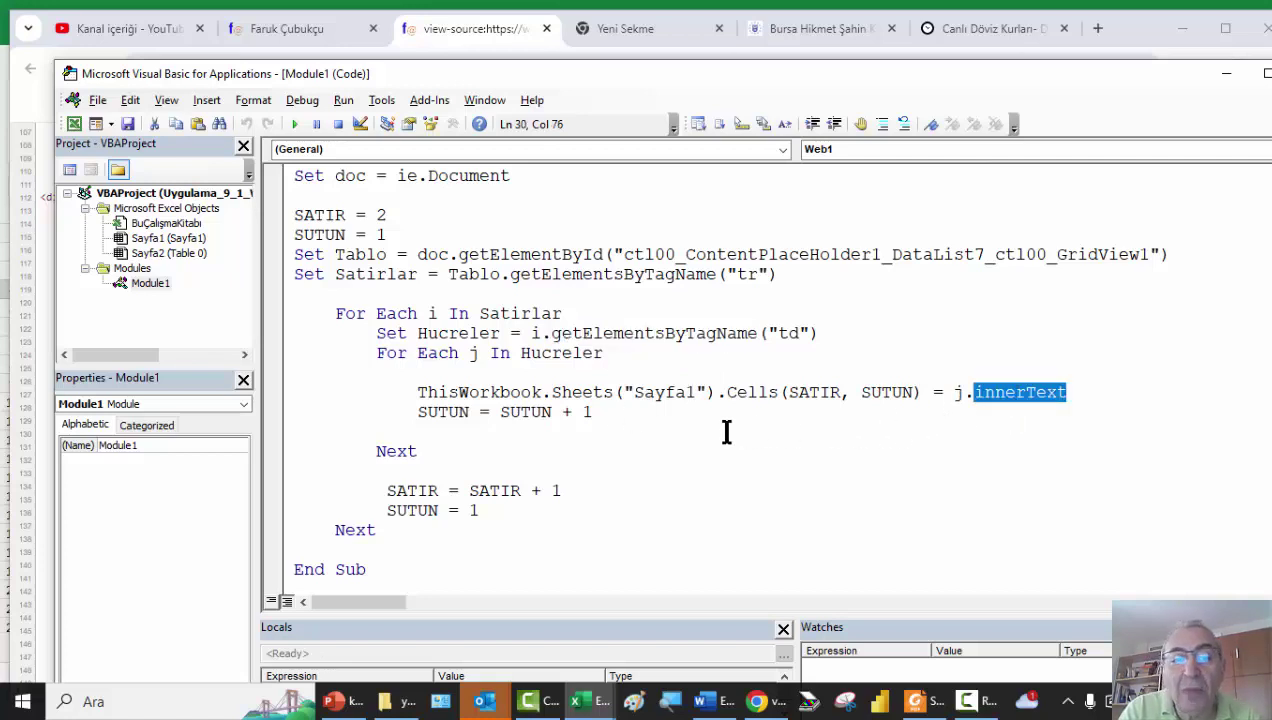
scroll(560, 456, "up", 2)
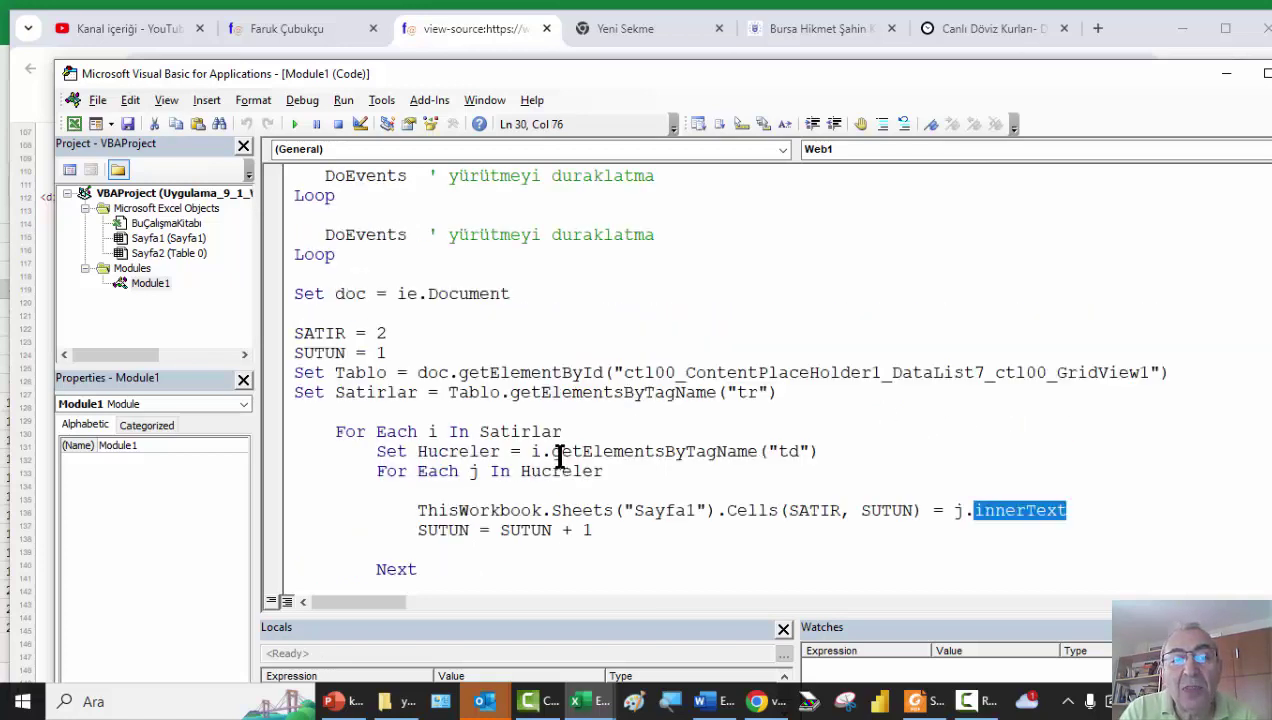
scroll(558, 455, "up", 2)
scroll(558, 455, "up", 2)
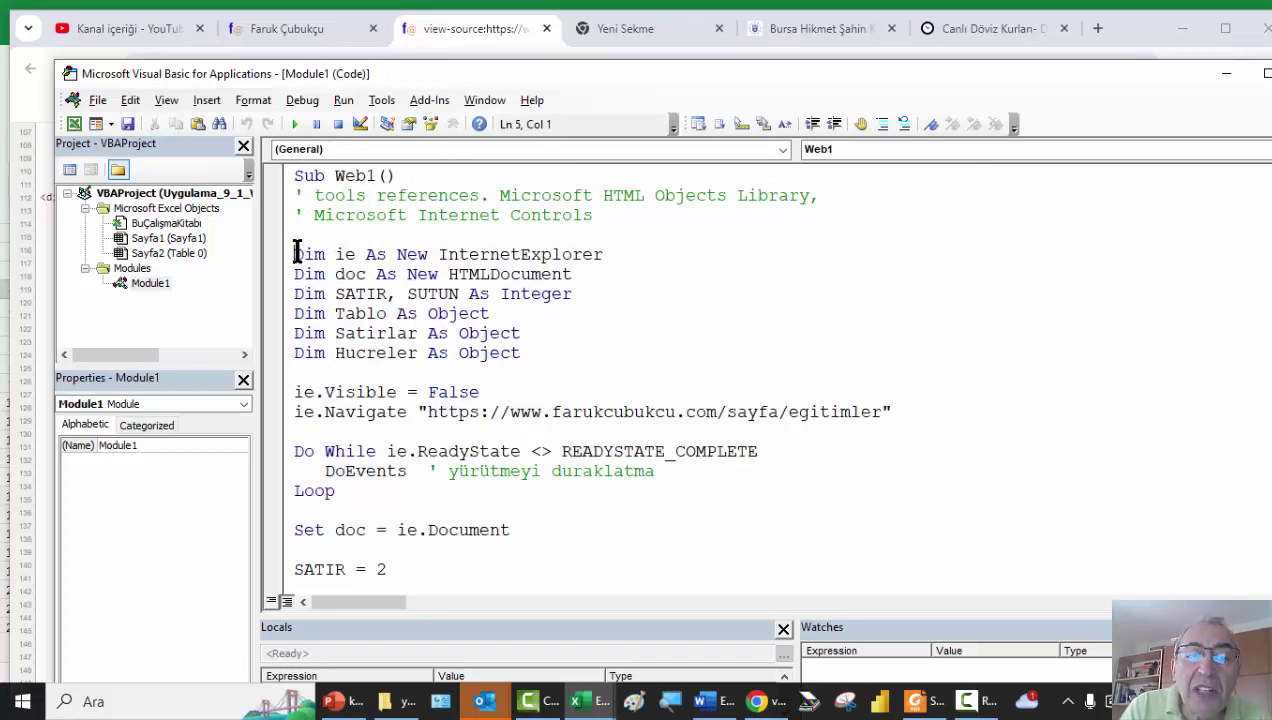
left_click_drag(297, 251, 701, 280)
left_click(538, 258)
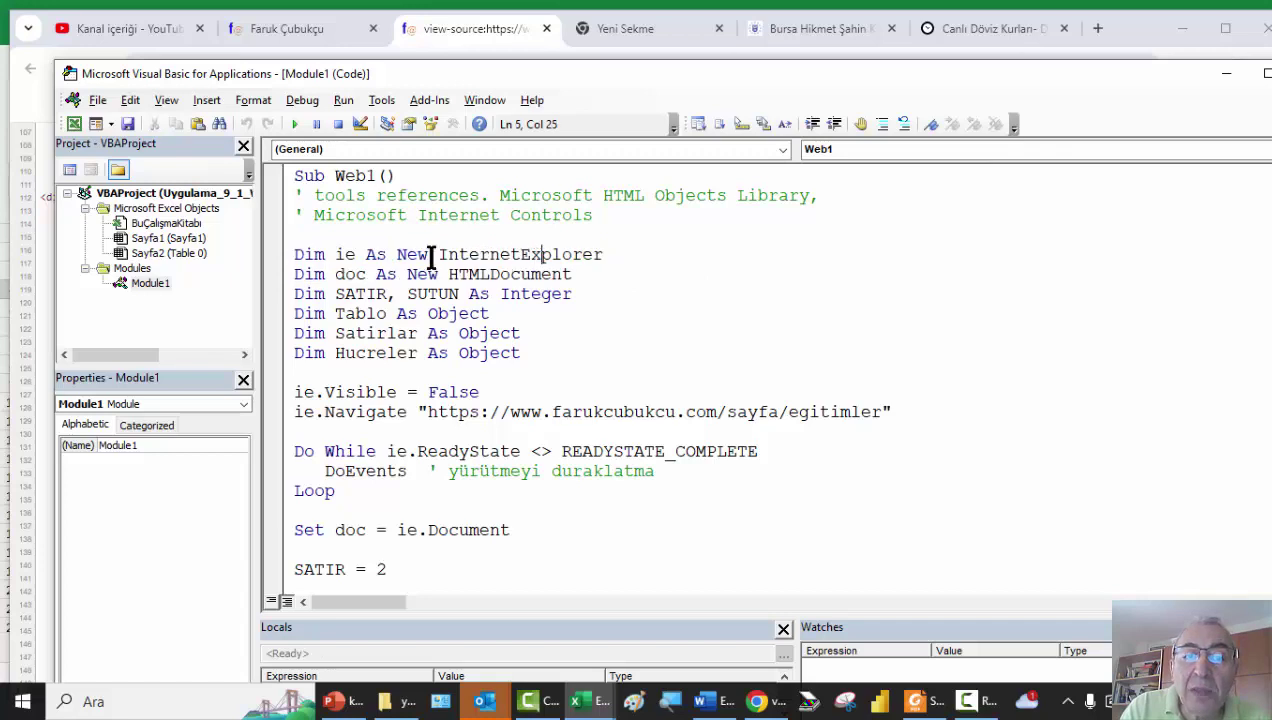
left_click_drag(602, 278, 292, 276)
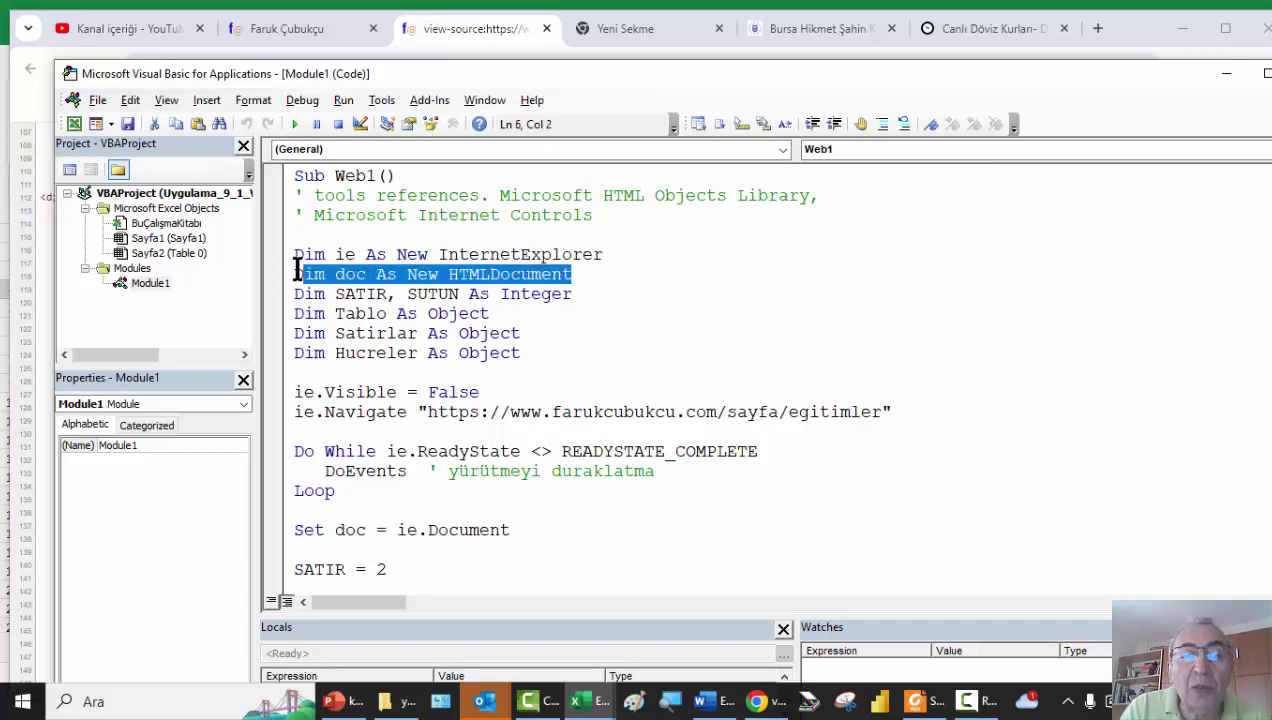
left_click(449, 281)
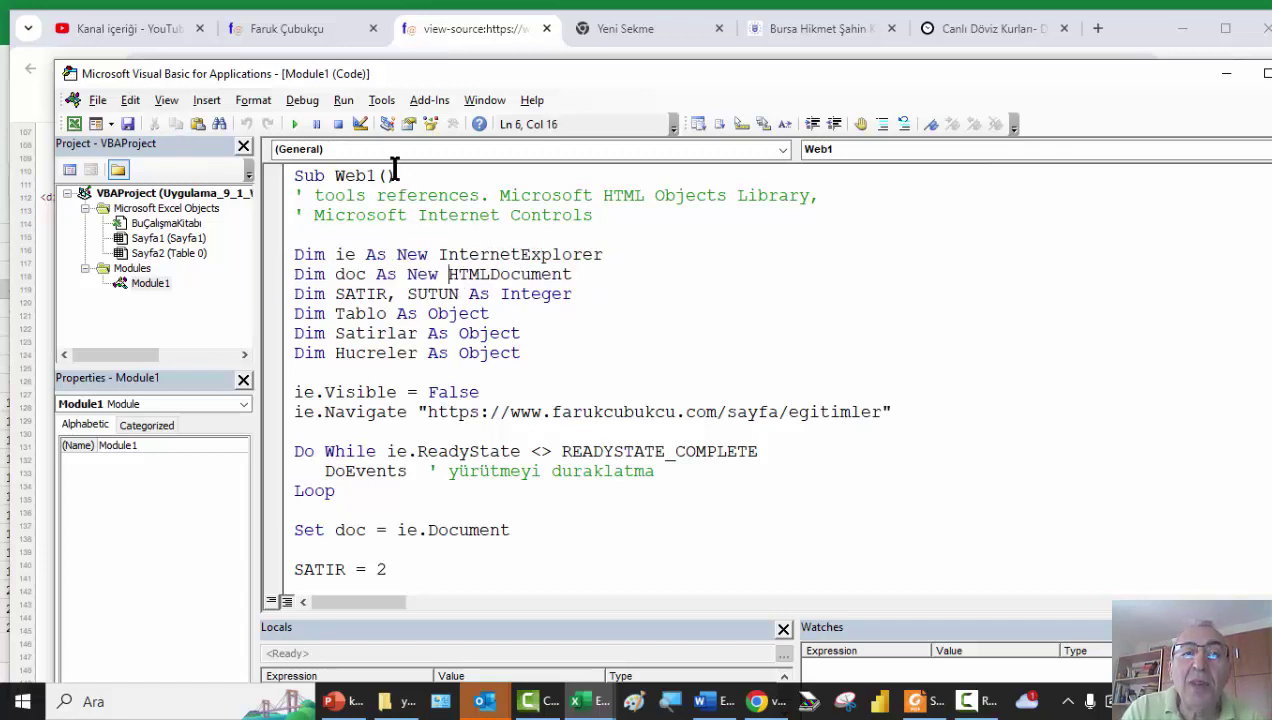
left_click(381, 100)
left_click(453, 124)
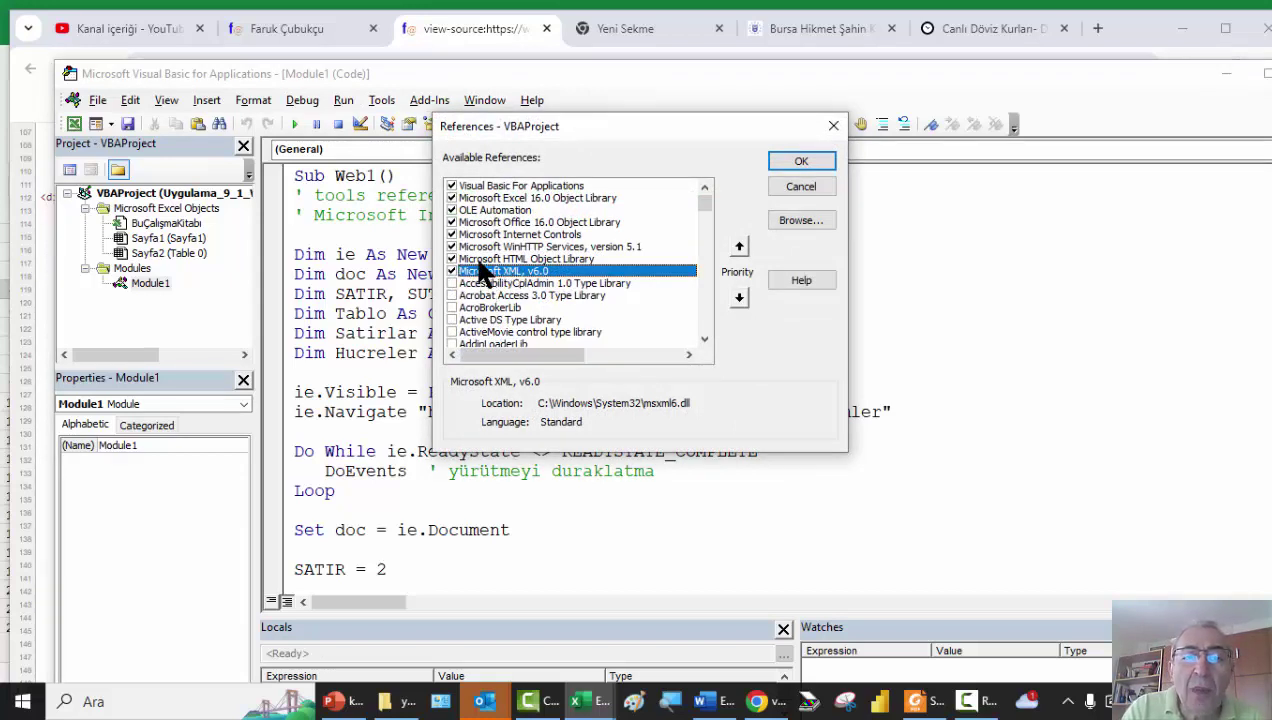
left_click(496, 260)
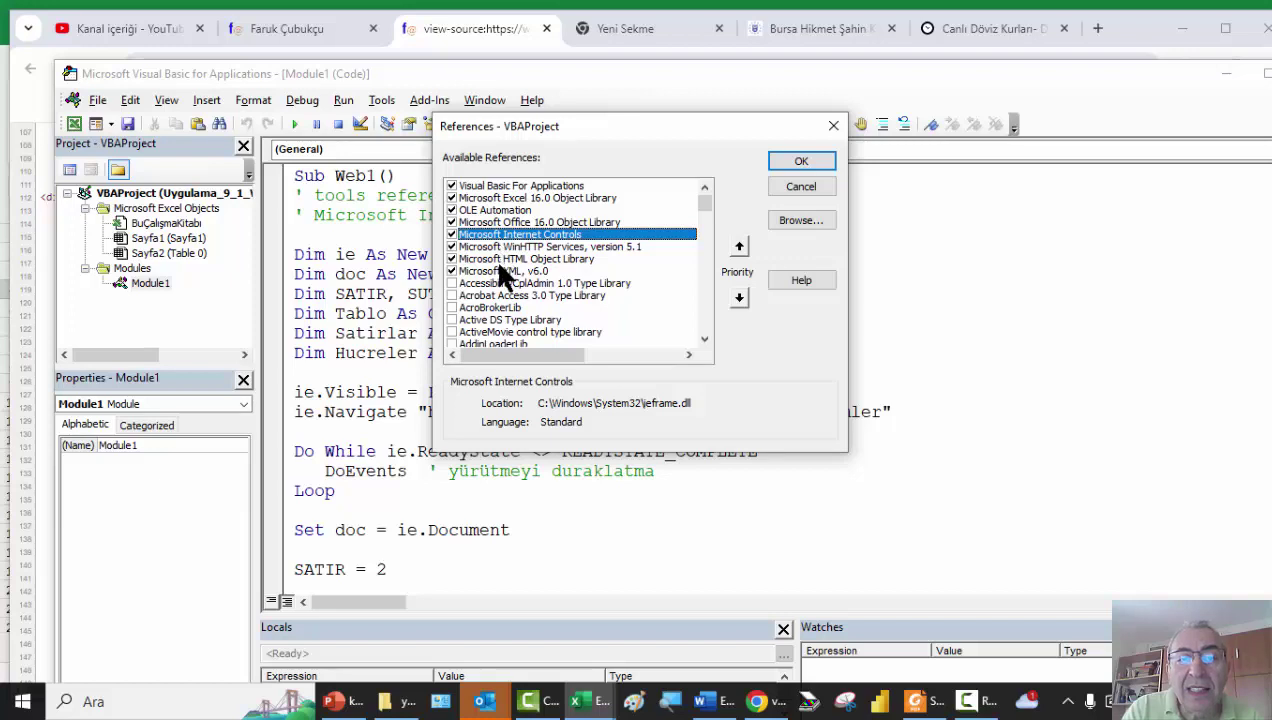
left_click(496, 258)
left_click(503, 236)
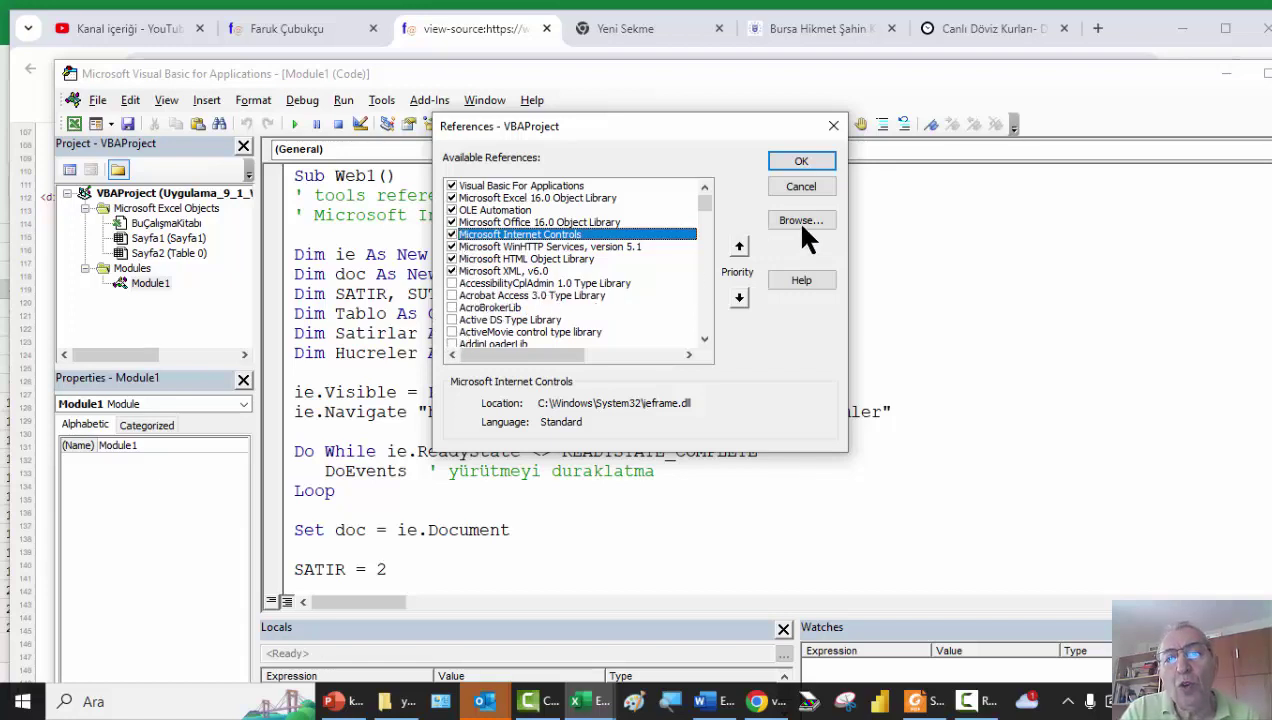
left_click(807, 187)
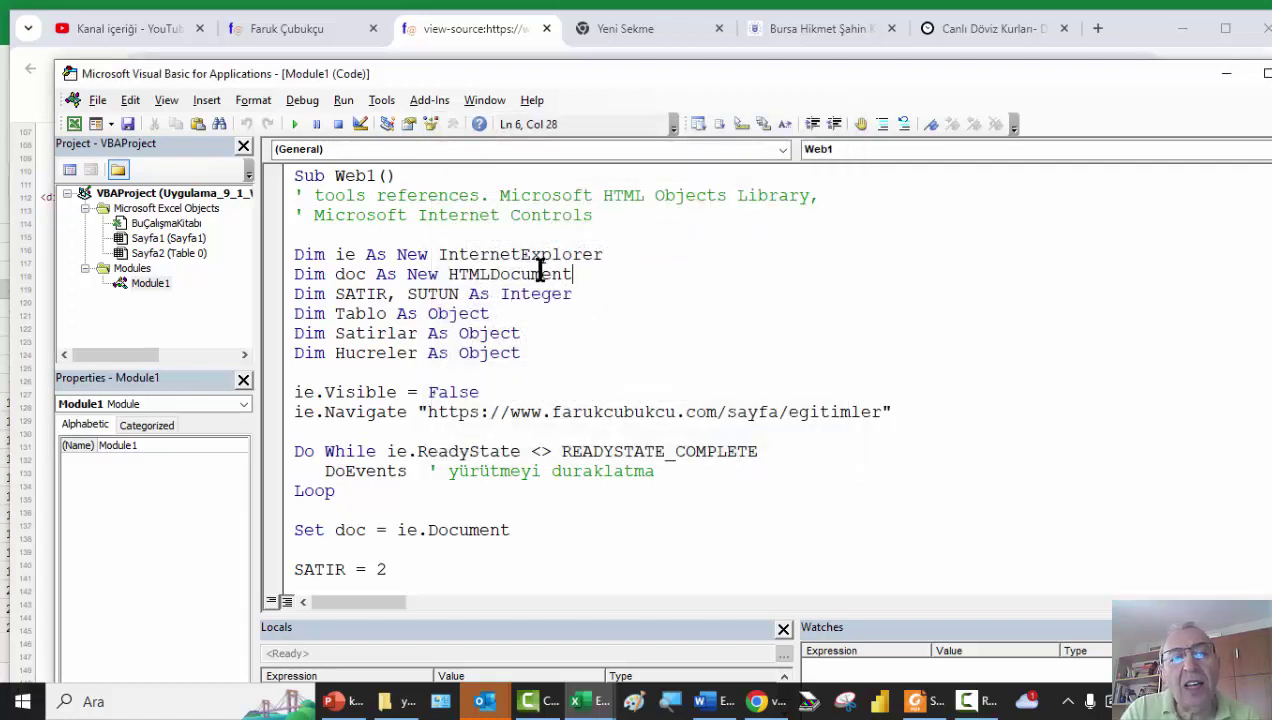
left_click_drag(575, 275, 292, 260)
left_click(500, 275)
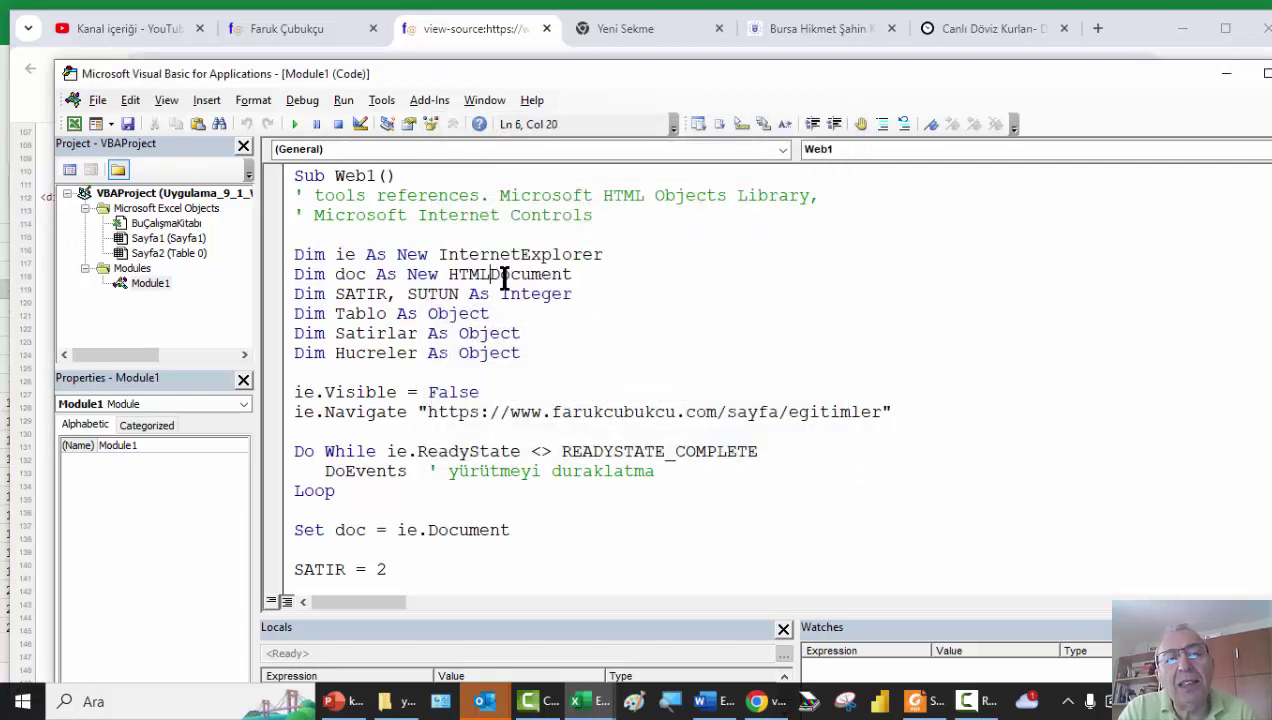
double_click(500, 275)
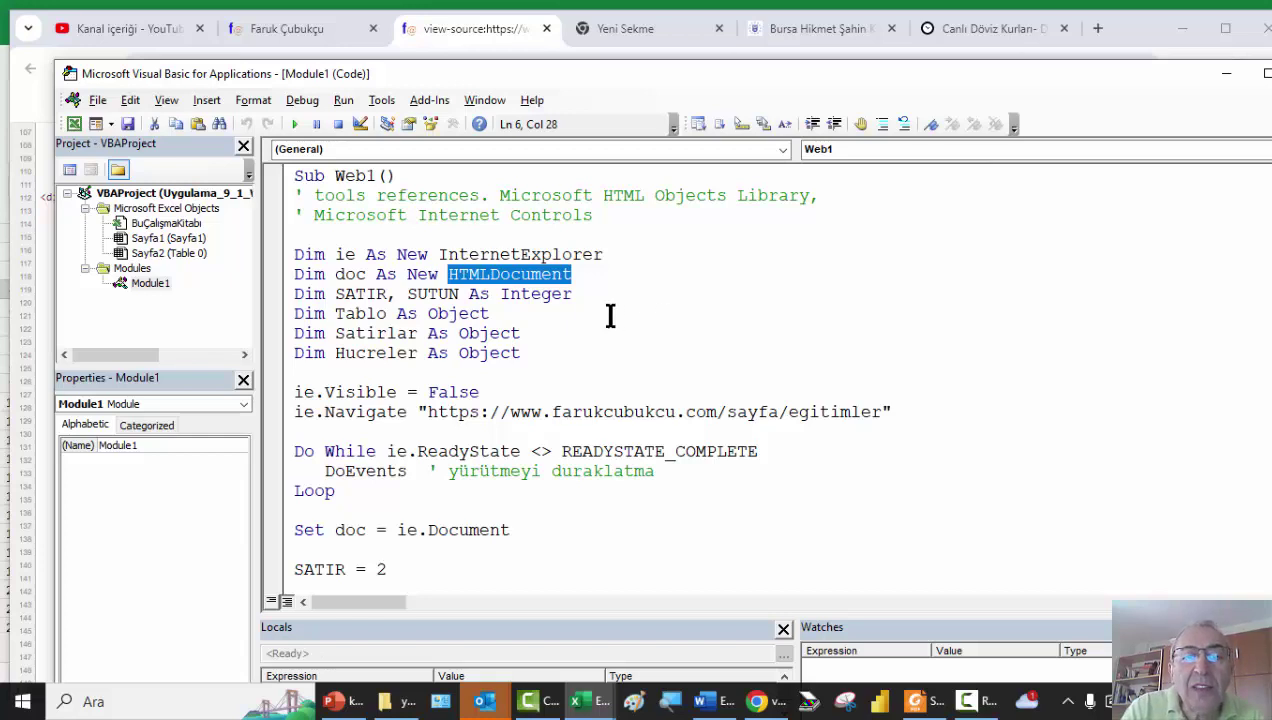
left_click_drag(612, 292, 270, 299)
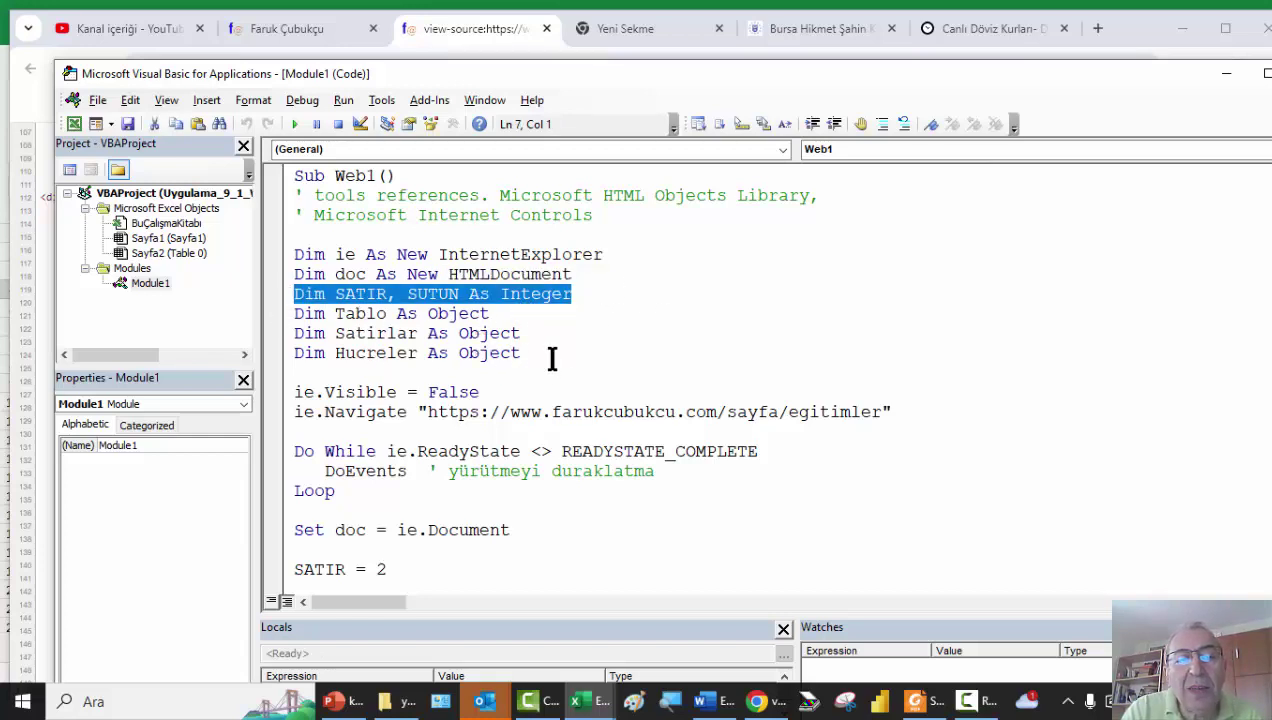
left_click_drag(551, 358, 284, 341)
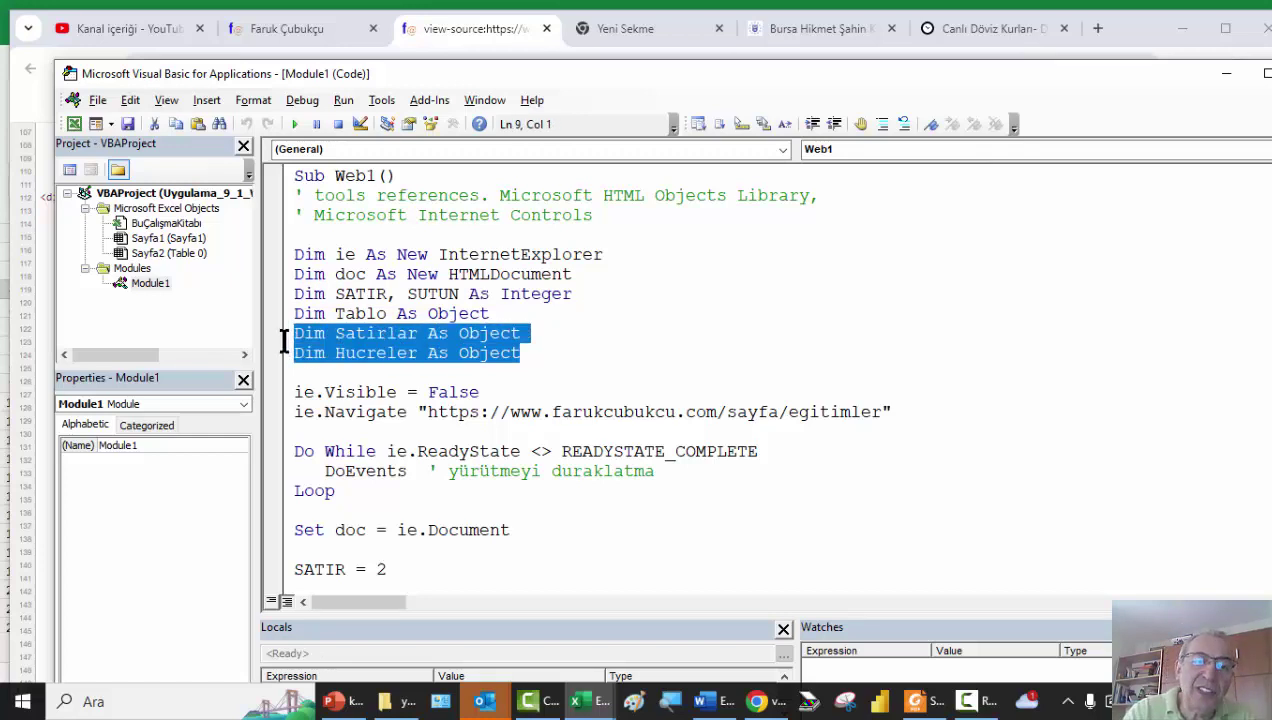
scroll(367, 371, "down", 1)
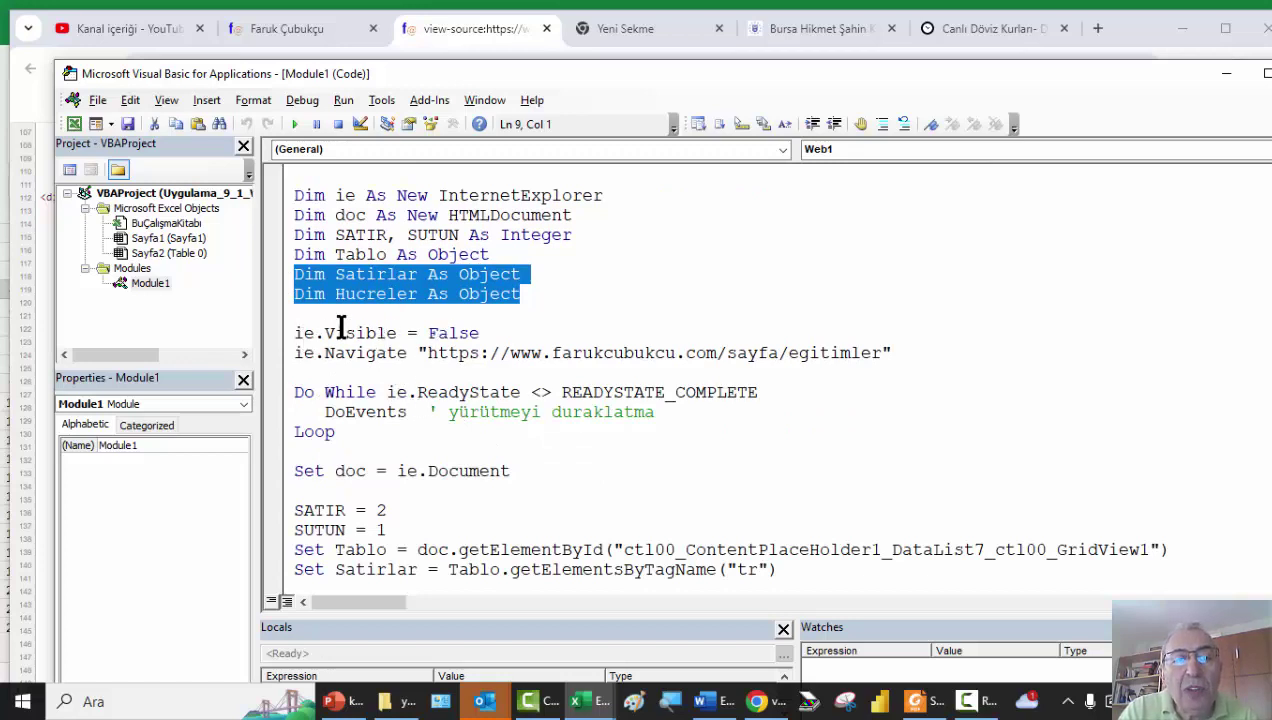
double_click(344, 196)
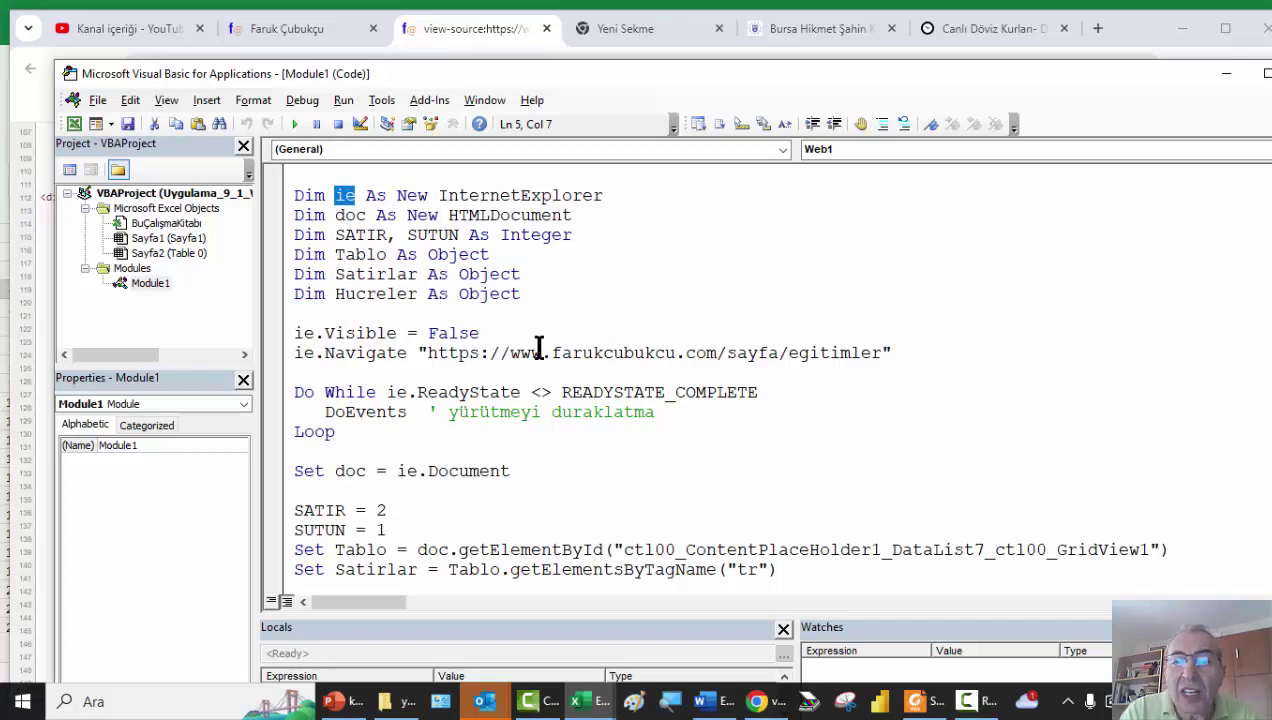
left_click_drag(932, 352, 425, 352)
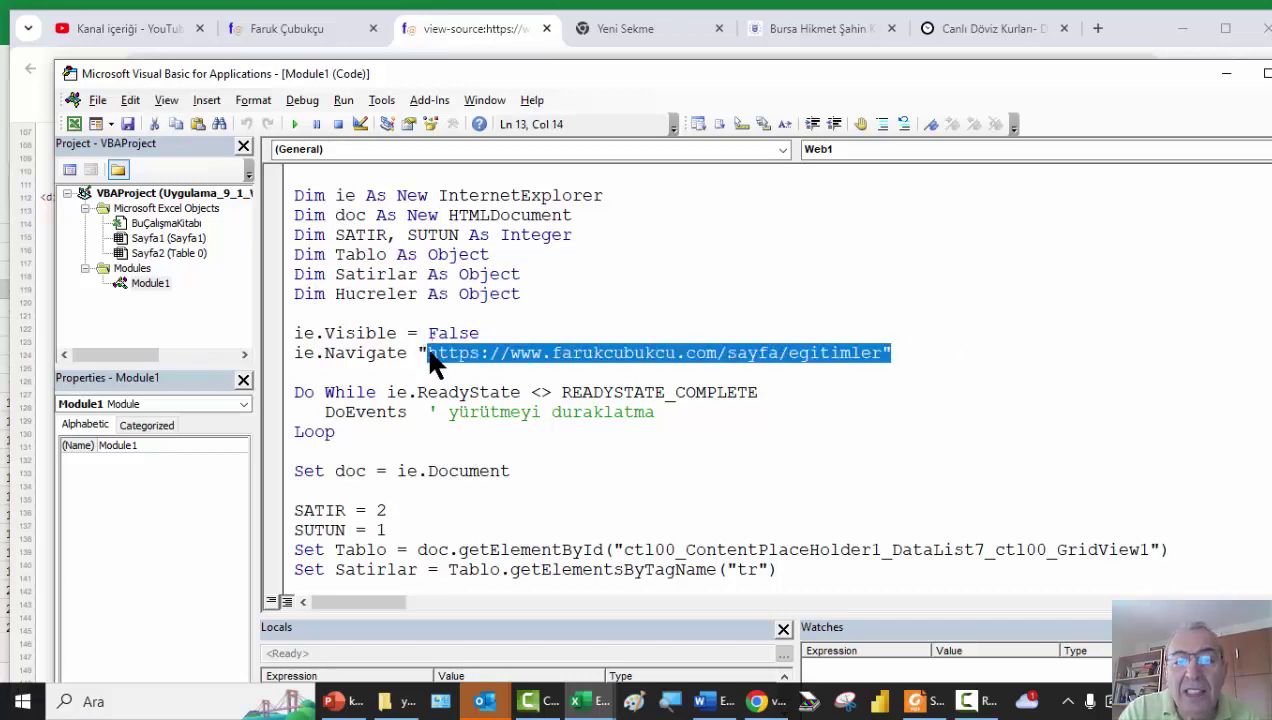
scroll(548, 400, "down", 1)
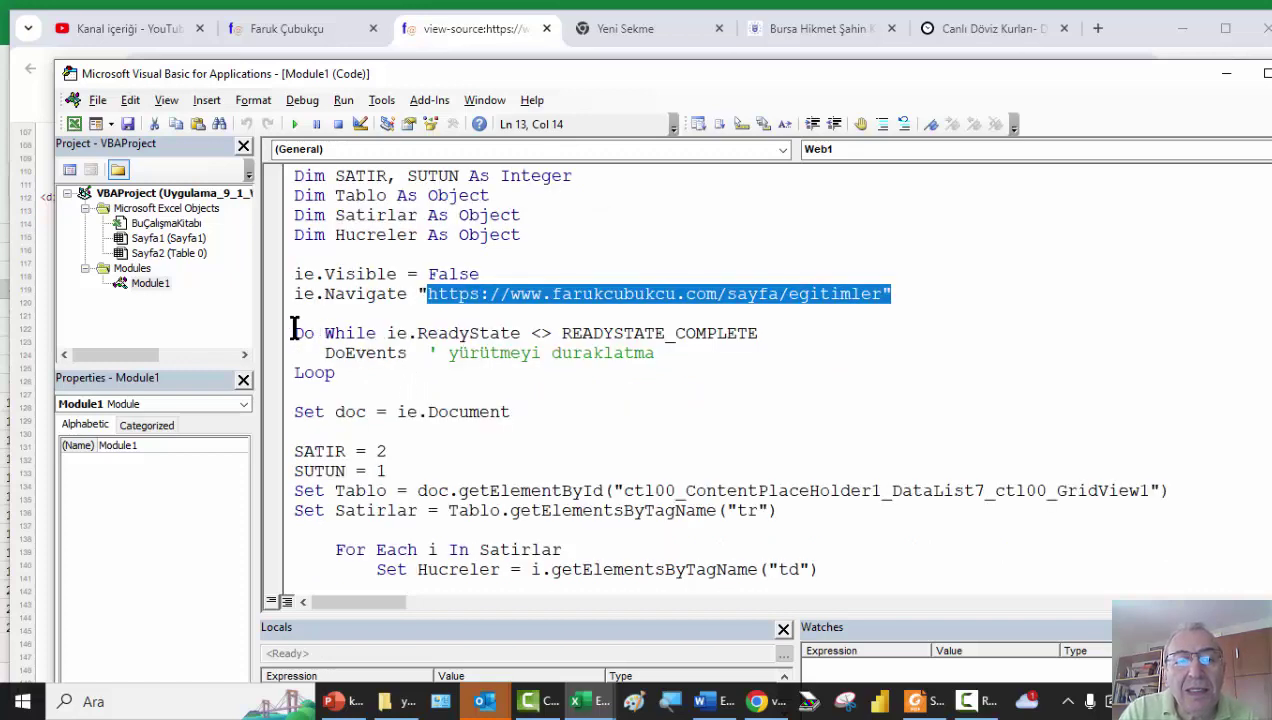
left_click_drag(296, 333, 442, 377)
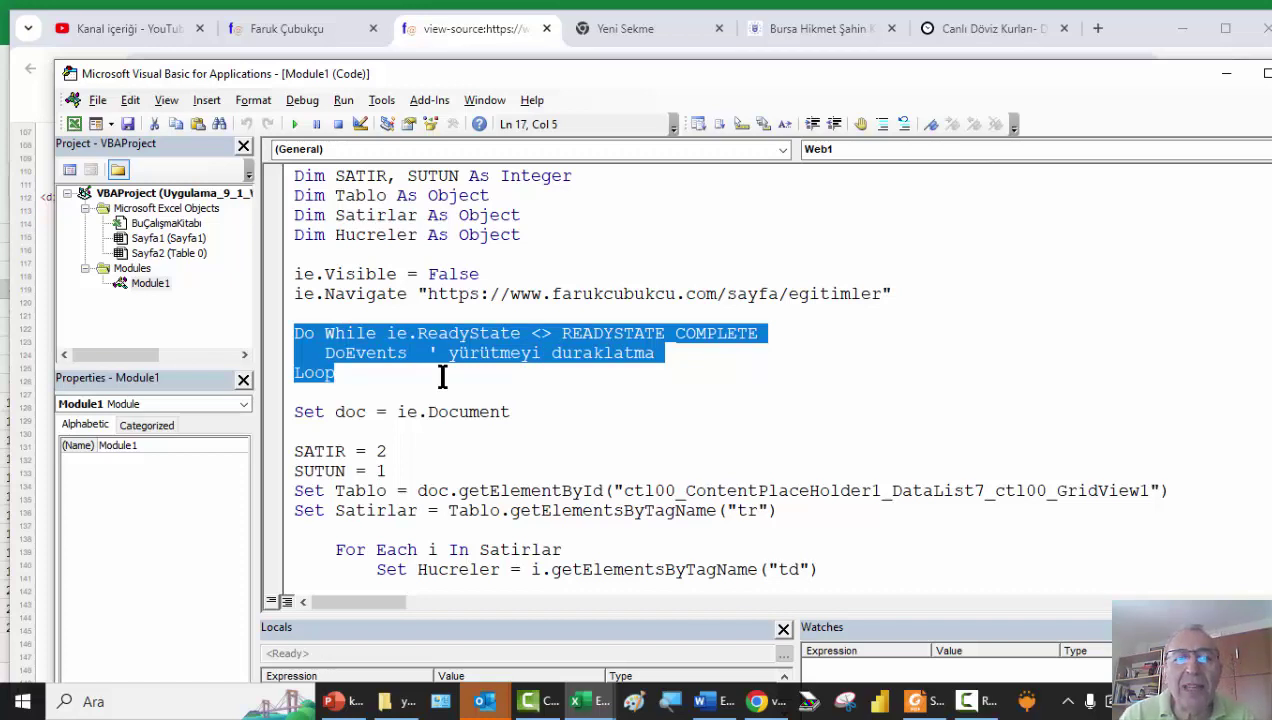
left_click(470, 356)
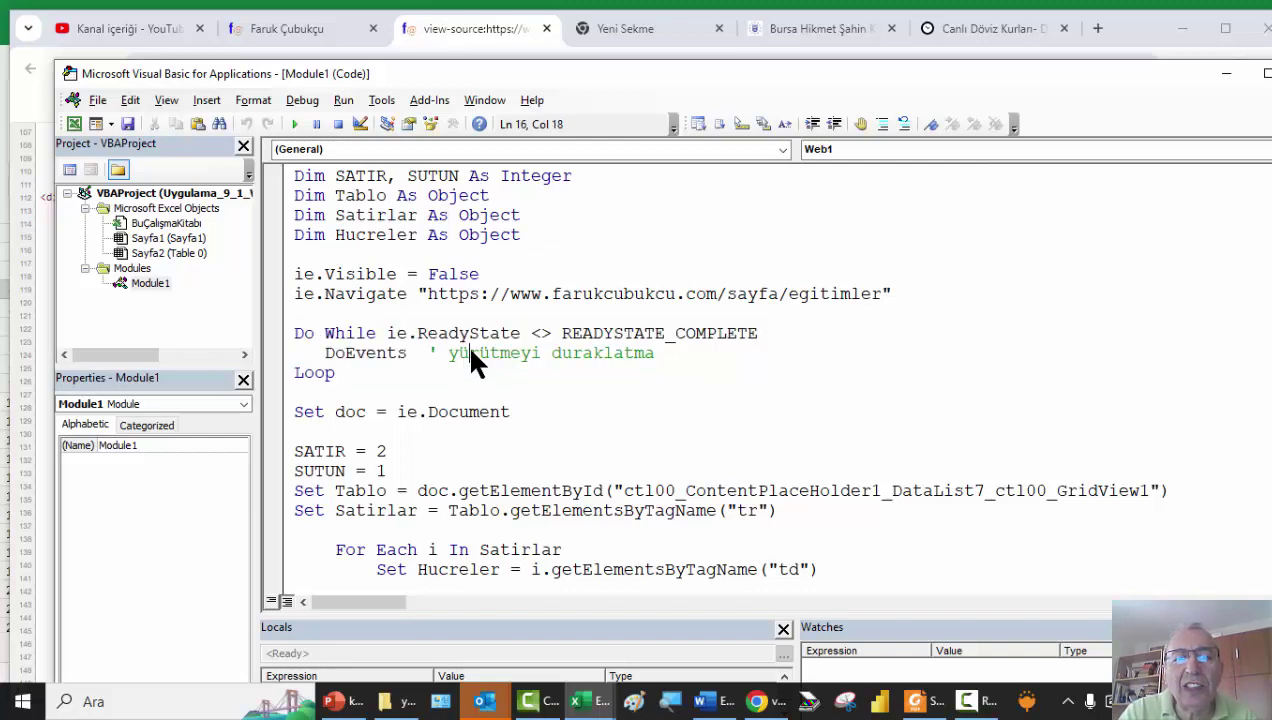
scroll(468, 355, "down", 2)
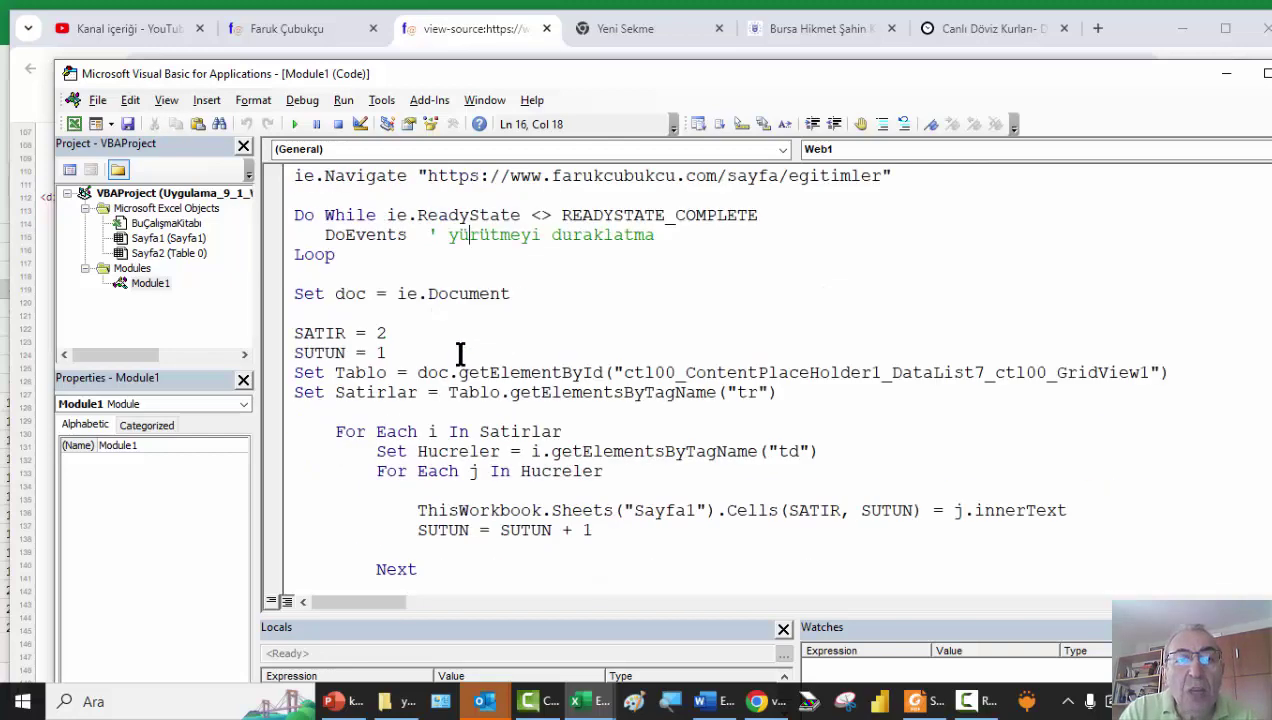
scroll(352, 306, "up", 3)
scroll(370, 313, "up", 2)
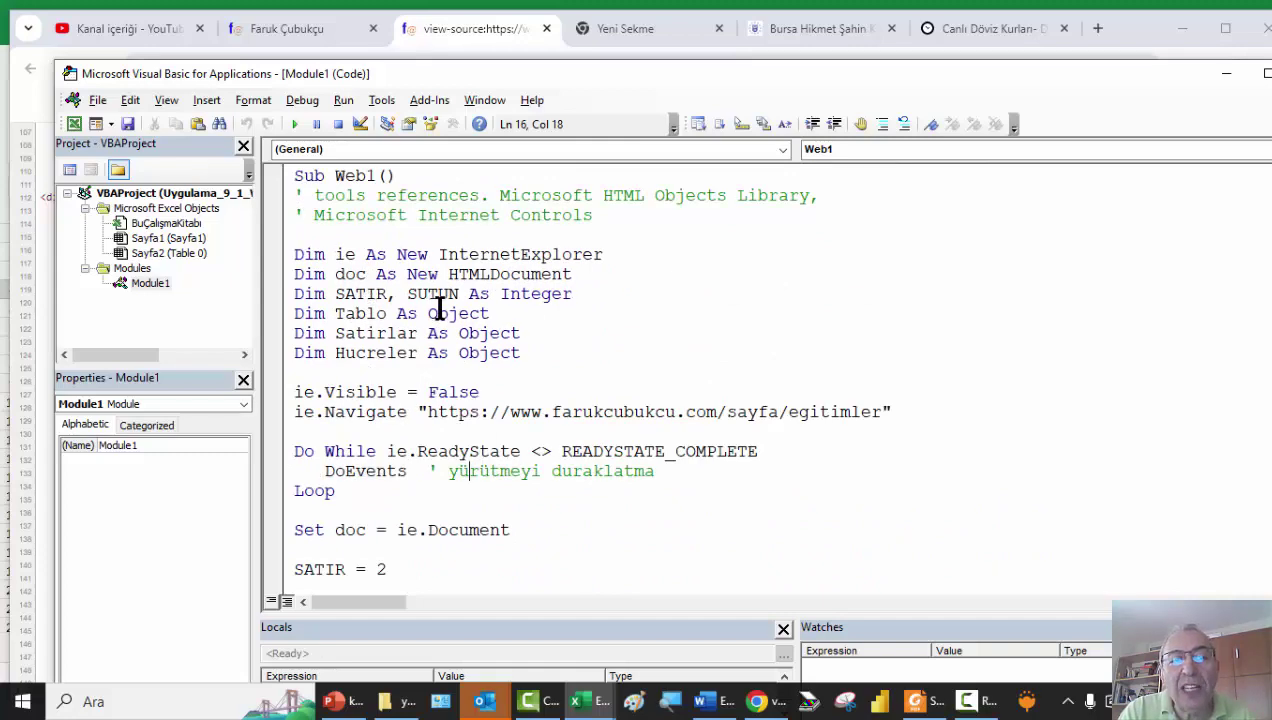
left_click(485, 273)
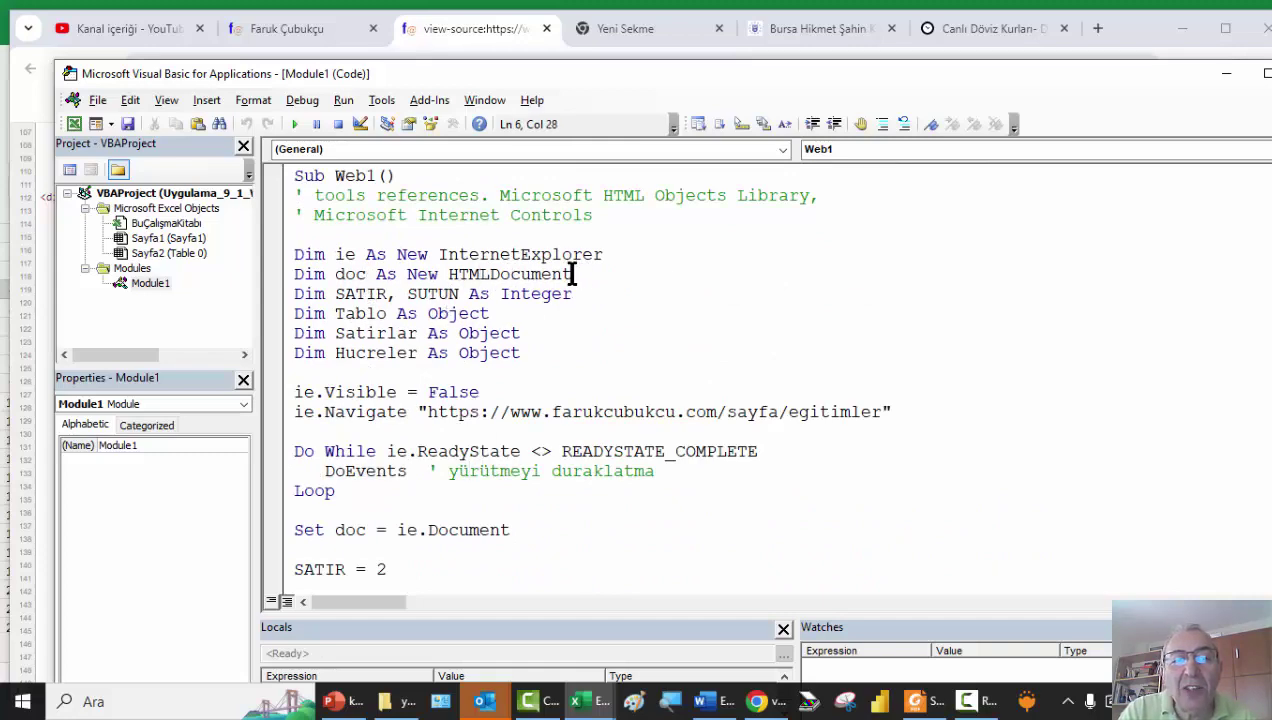
left_click_drag(574, 274, 292, 274)
scroll(415, 295, "down", 4)
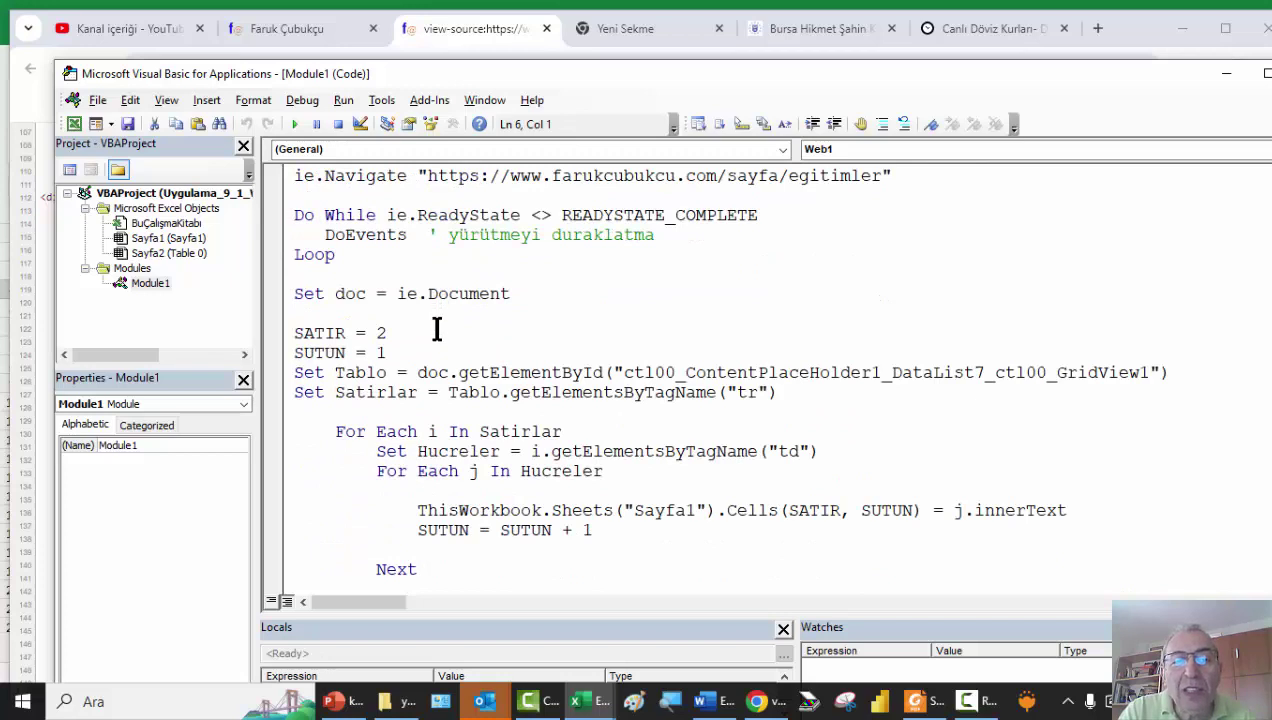
left_click(560, 294)
left_click_drag(560, 294, 274, 300)
scroll(392, 316, "down", 2)
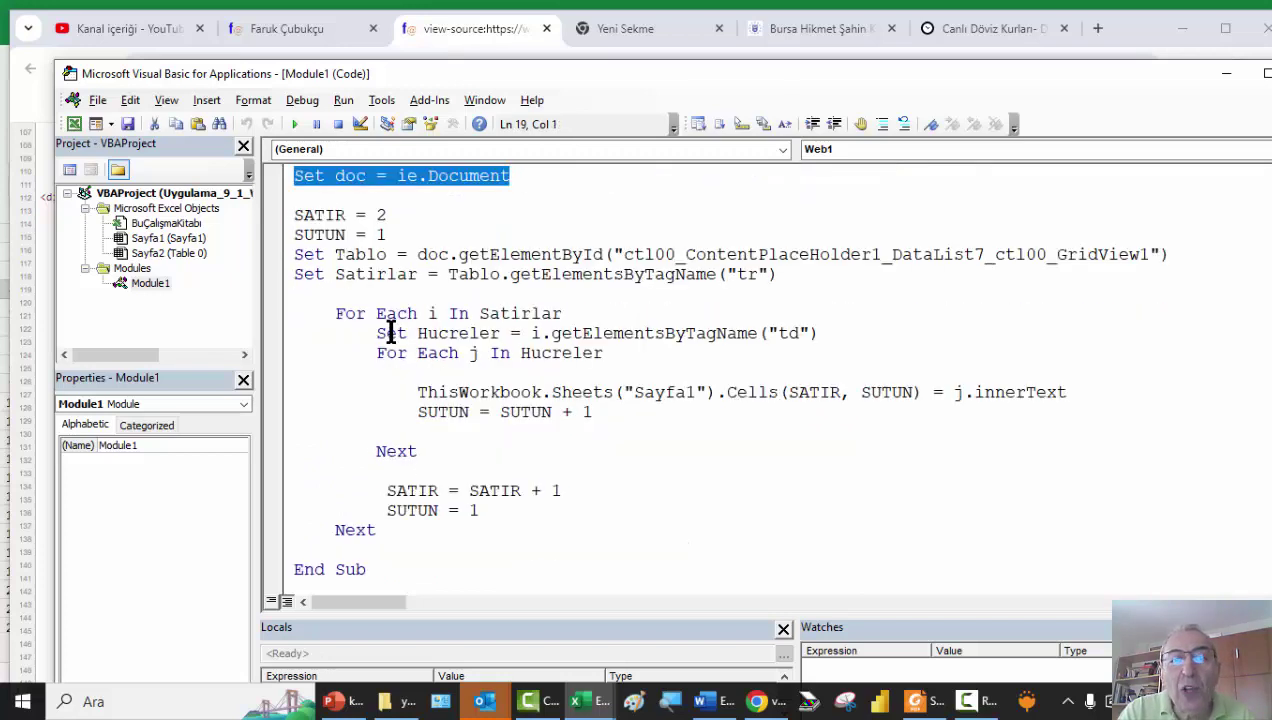
left_click(570, 254)
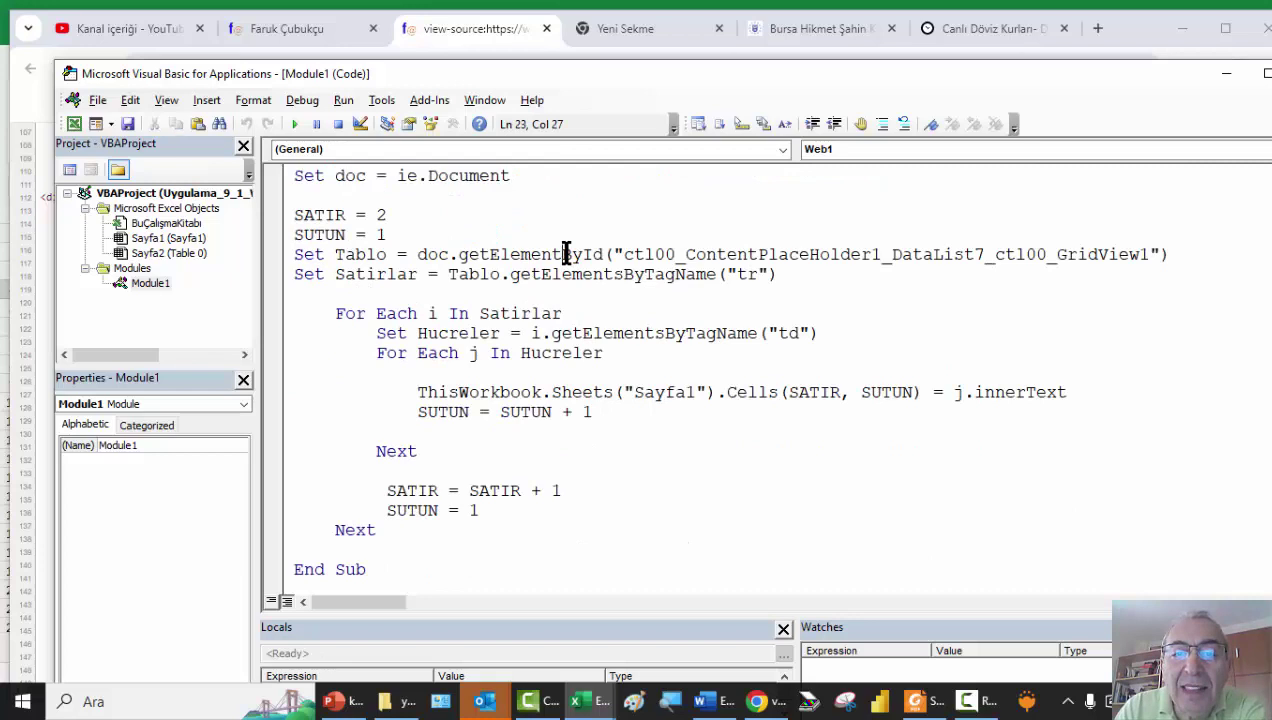
left_click(718, 335)
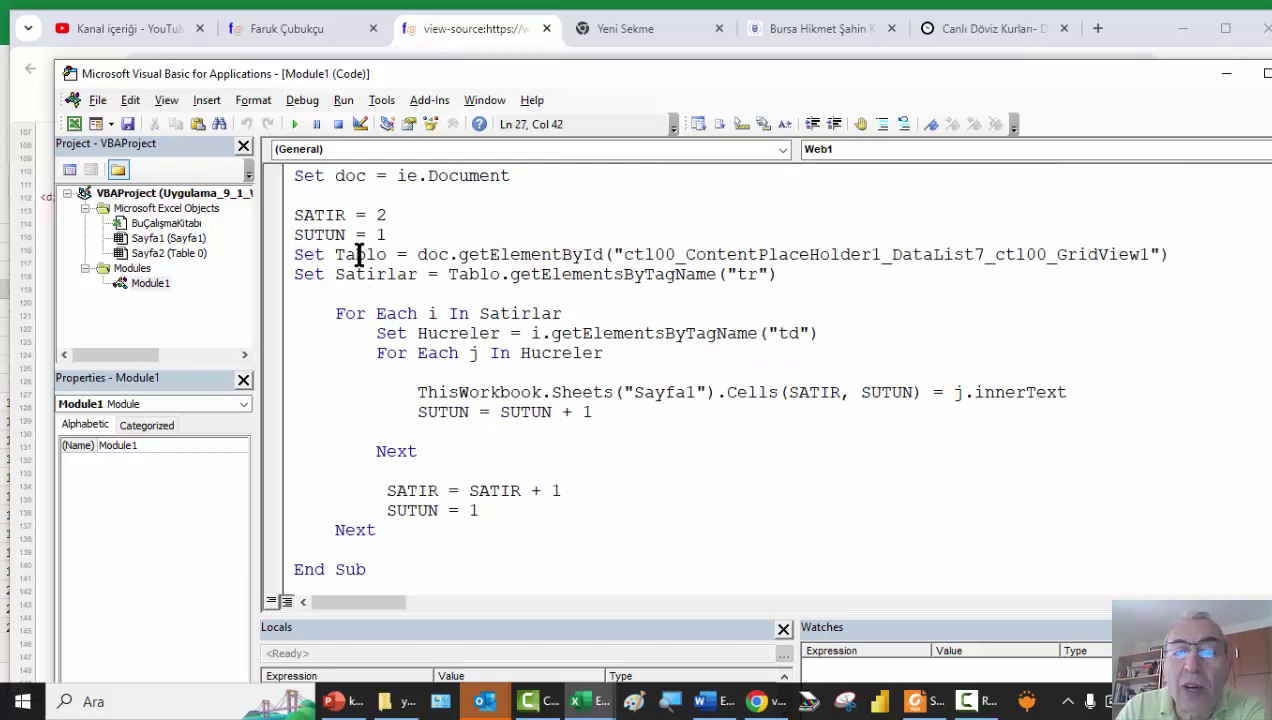
double_click(962, 256)
double_click(343, 254)
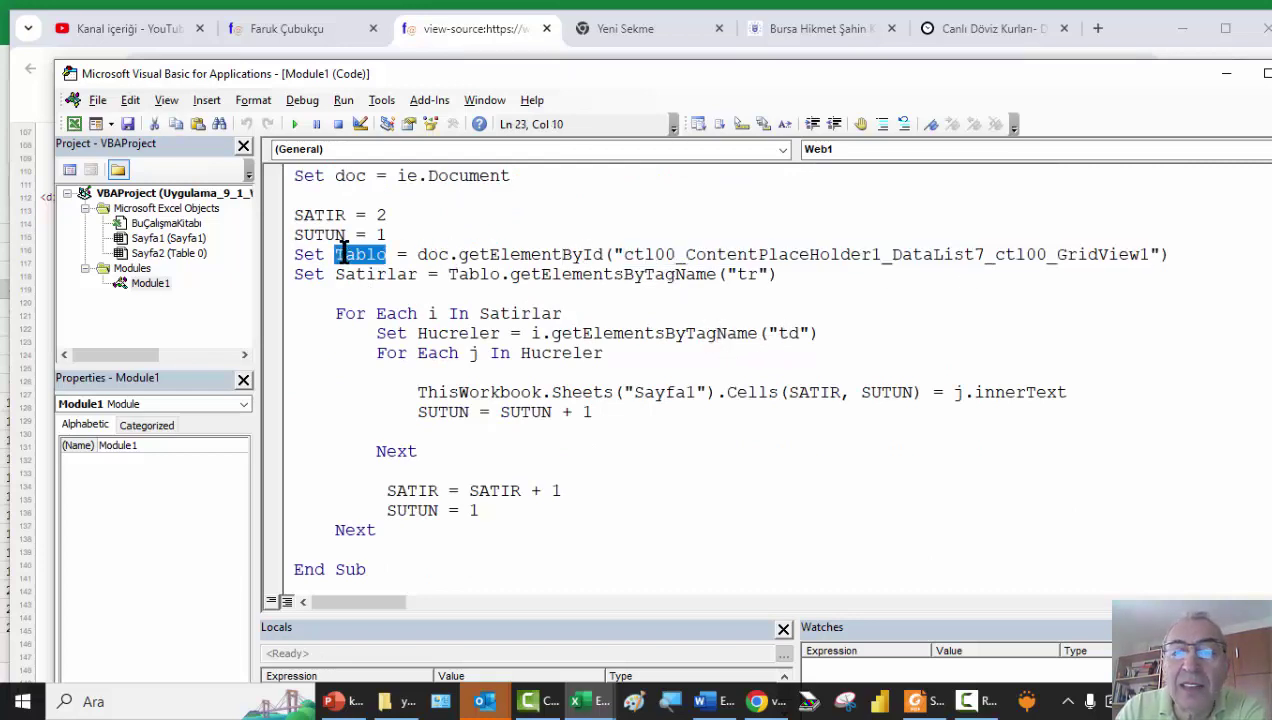
left_click(530, 274)
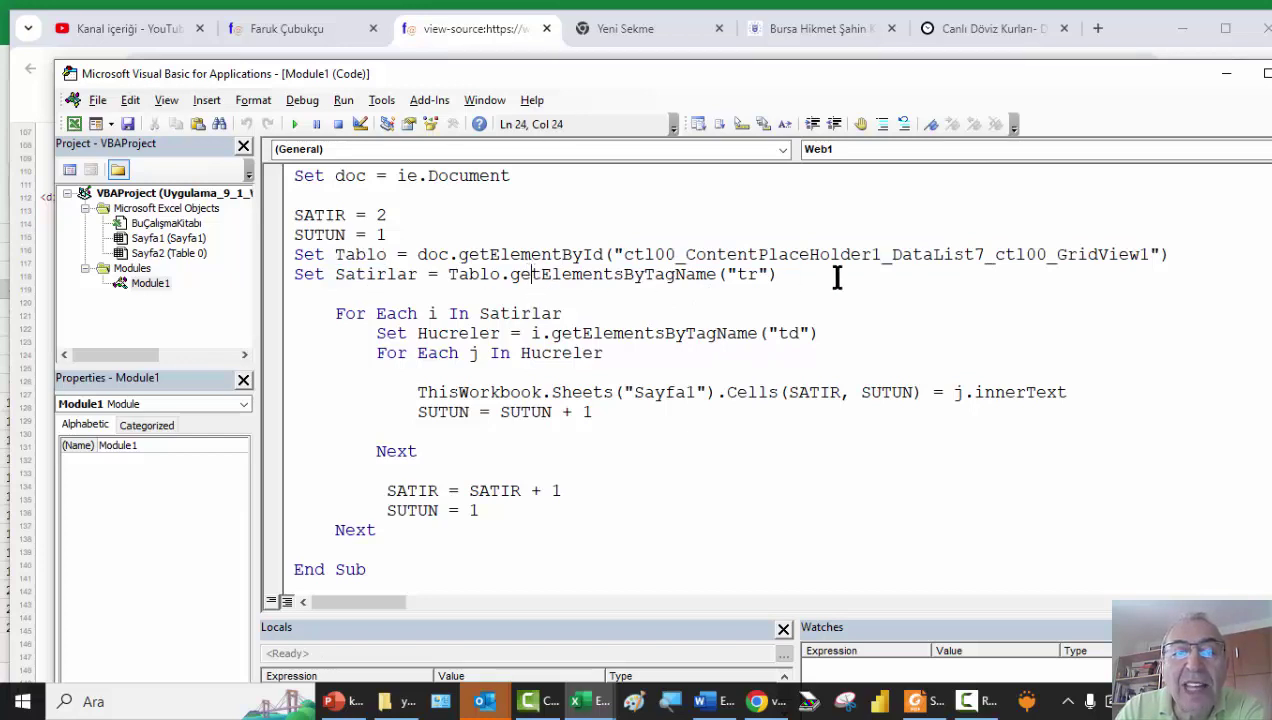
left_click_drag(833, 274, 288, 277)
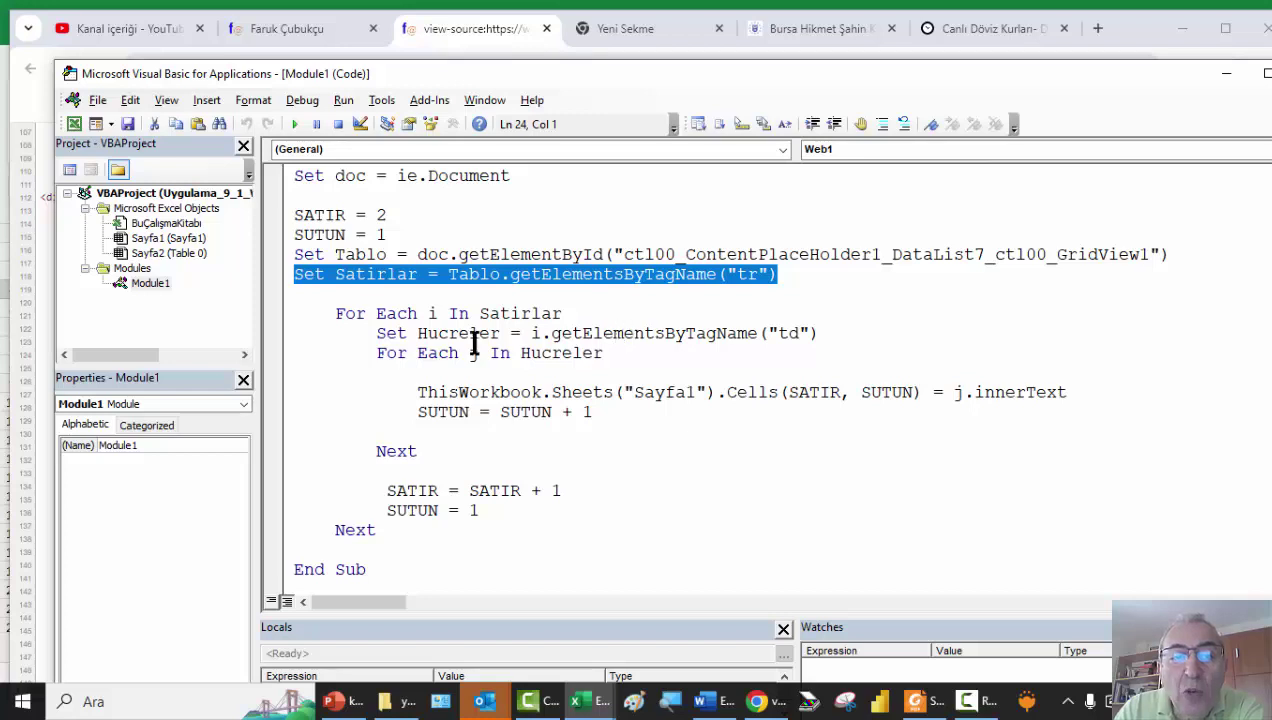
left_click_drag(378, 333, 848, 342)
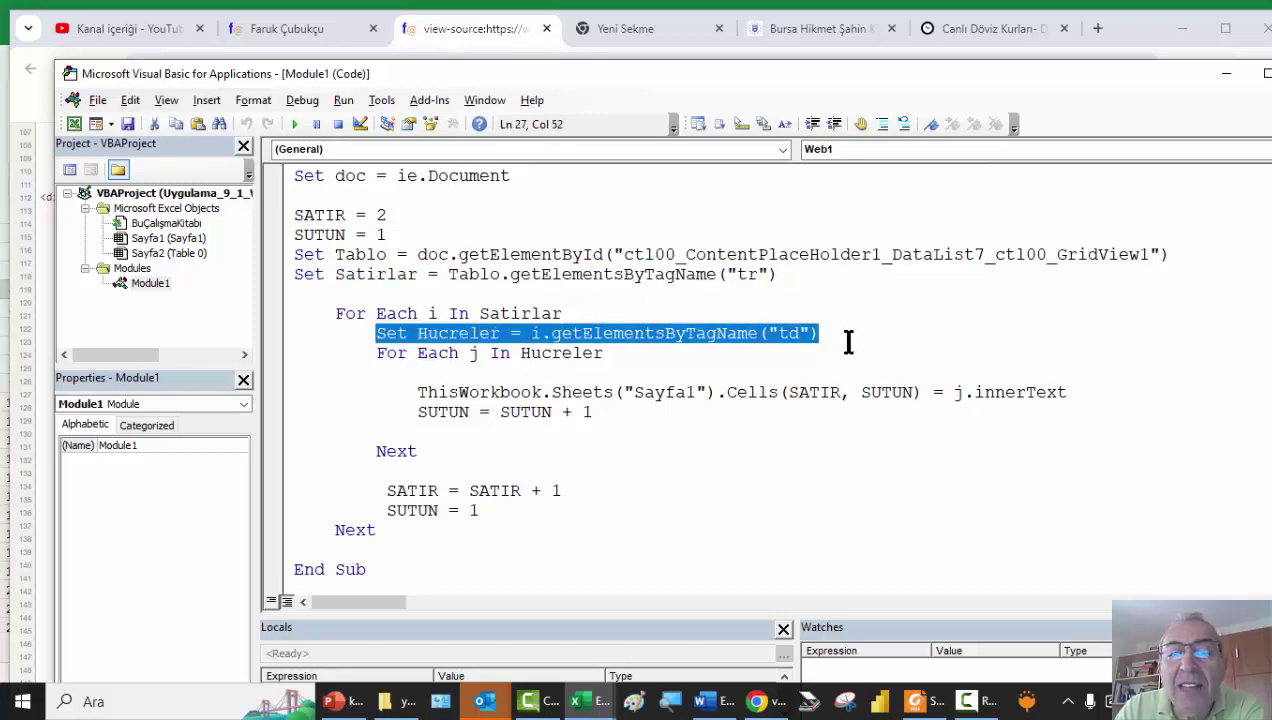
left_click_drag(378, 353, 732, 358)
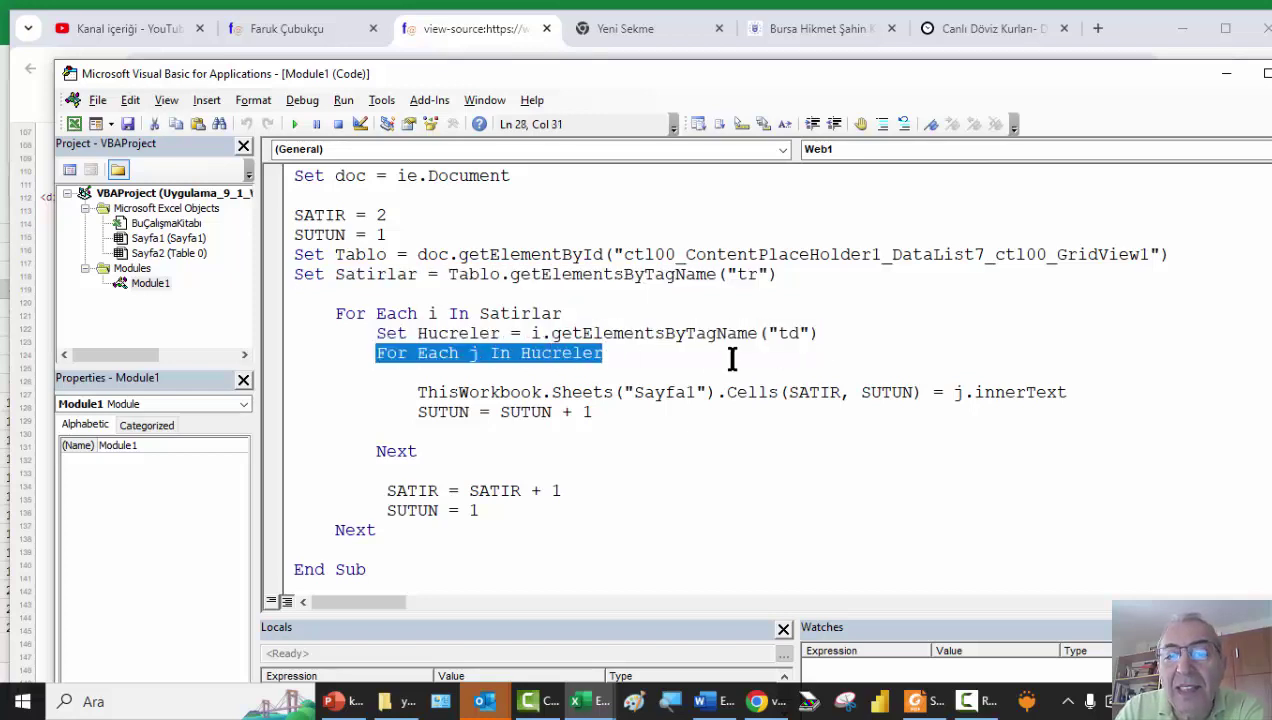
left_click(704, 333)
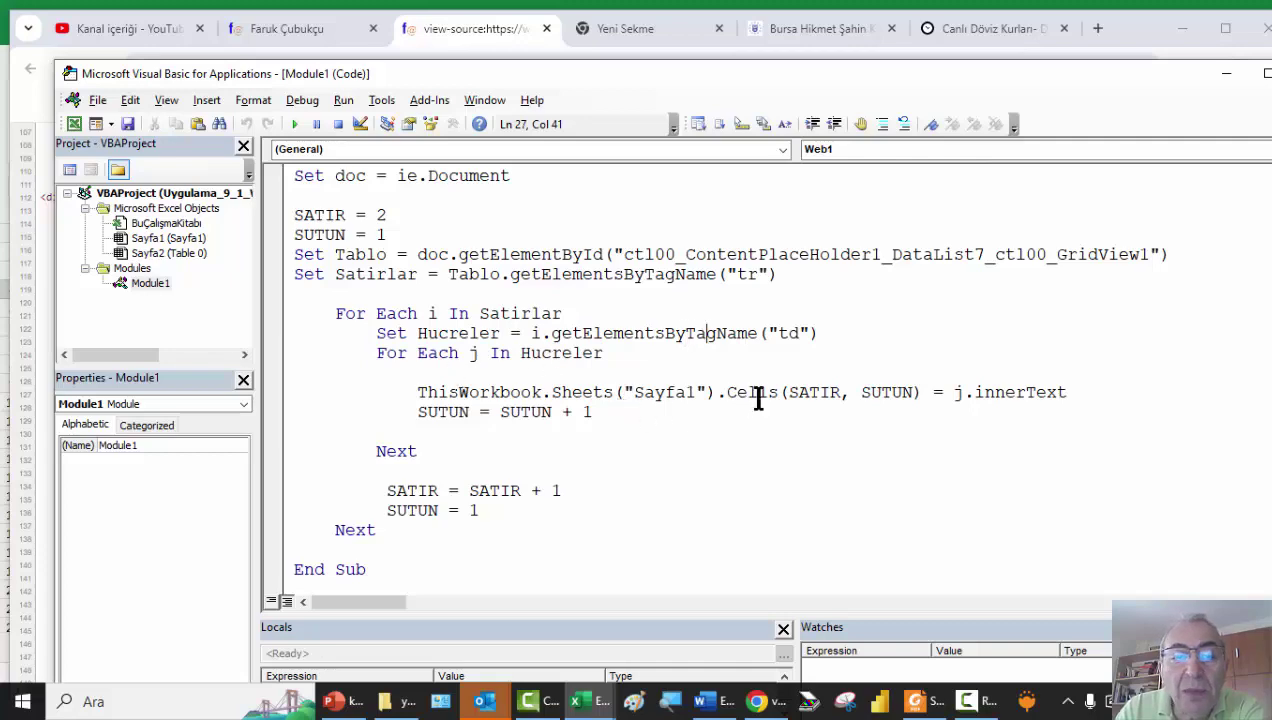
scroll(519, 396, "down", 1)
scroll(500, 341, "up", 1)
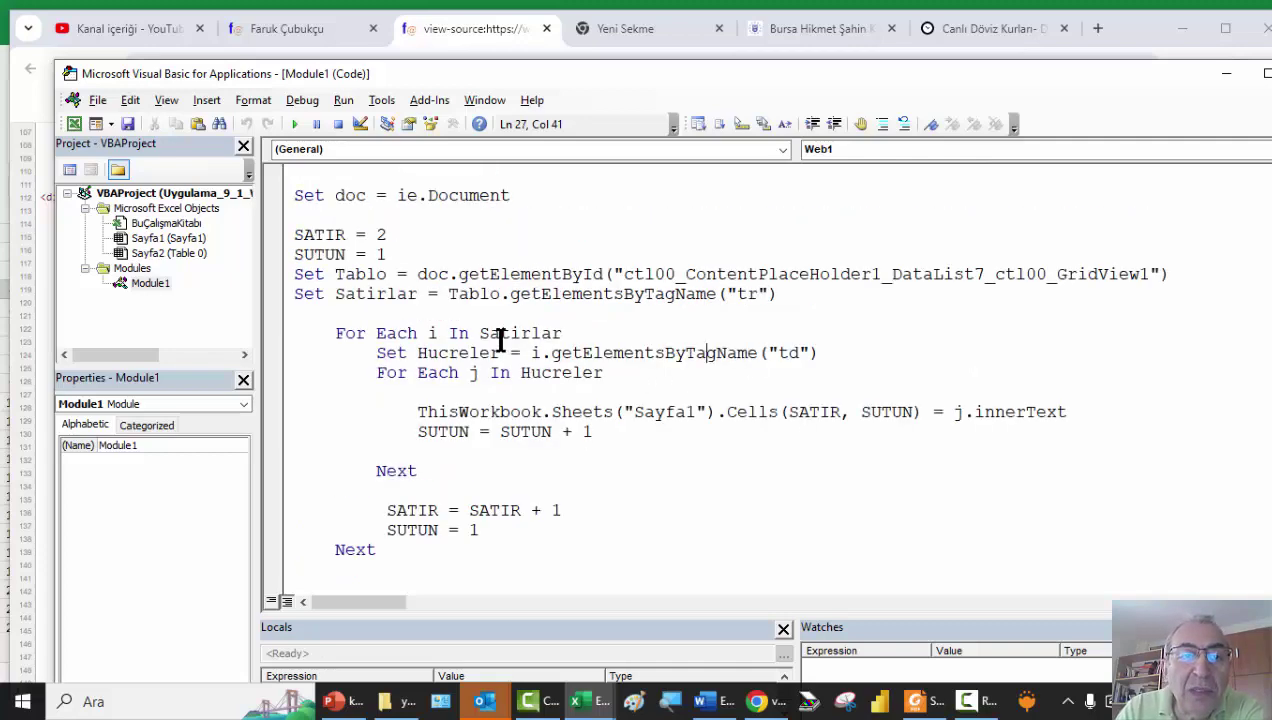
scroll(500, 341, "up", 5)
scroll(500, 341, "down", 5)
scroll(500, 341, "up", 2)
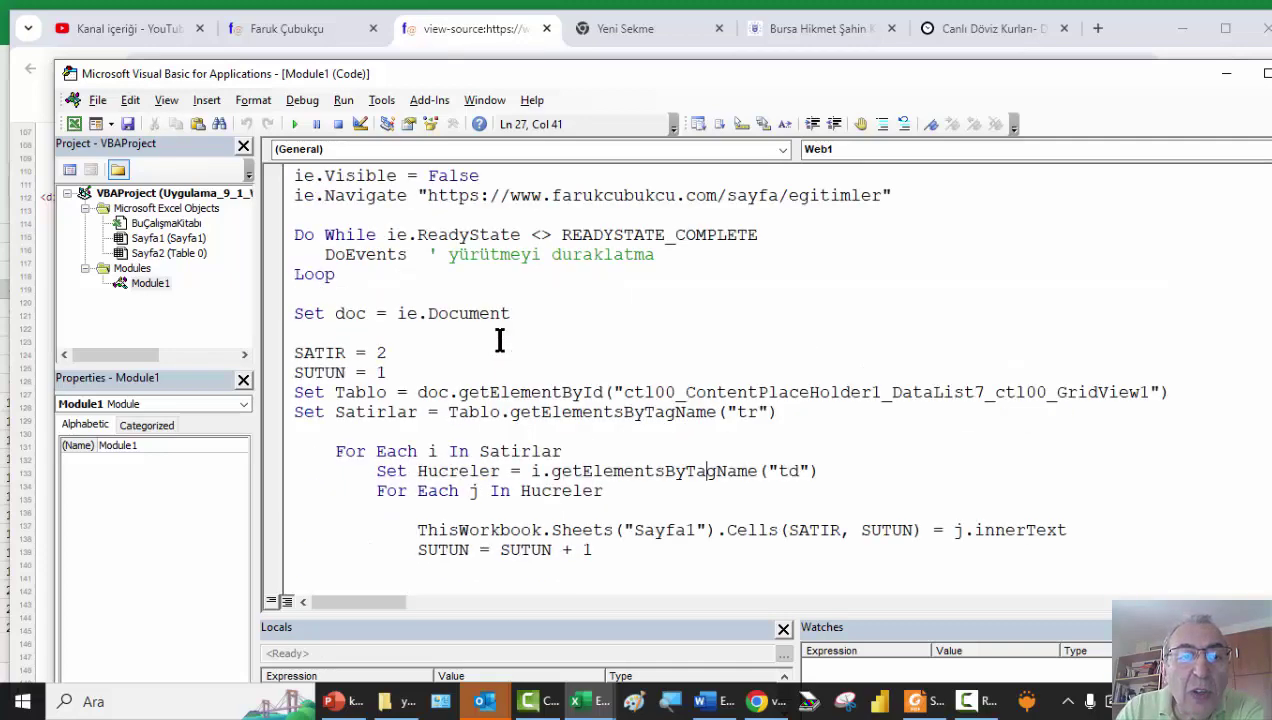
scroll(486, 341, "up", 2)
scroll(472, 293, "down", 2)
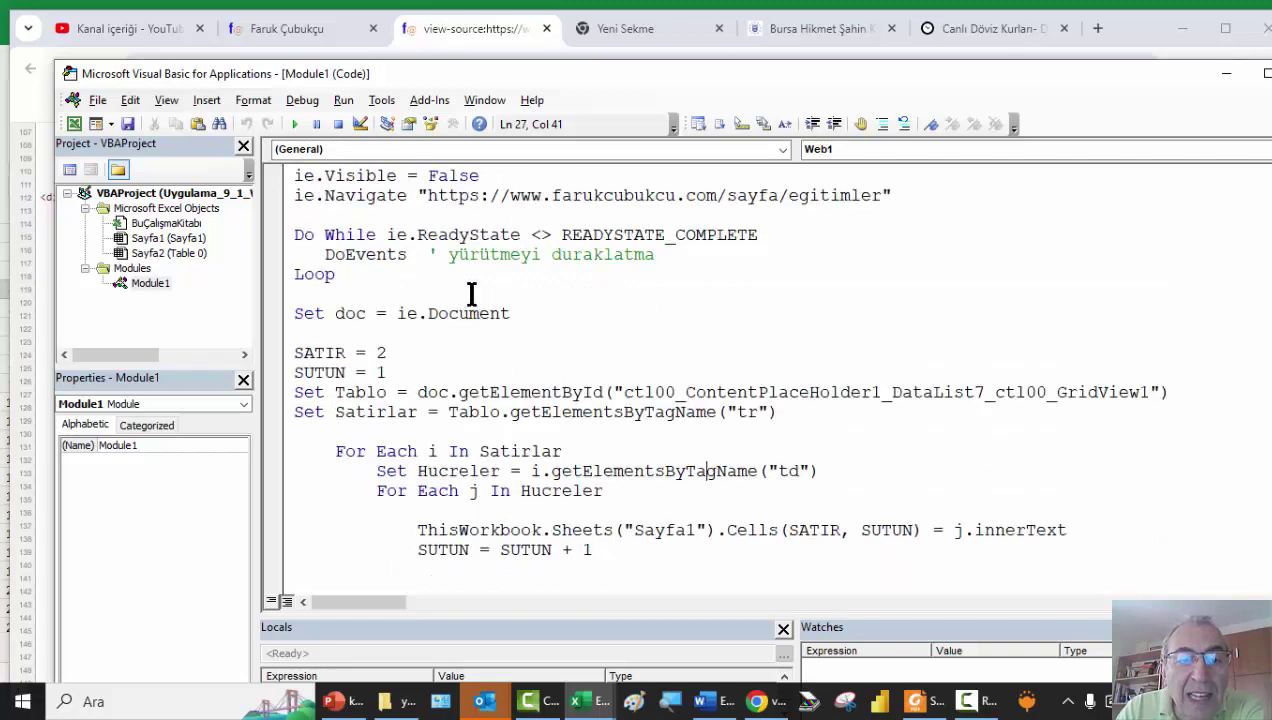
scroll(472, 293, "down", 2)
double_click(566, 411)
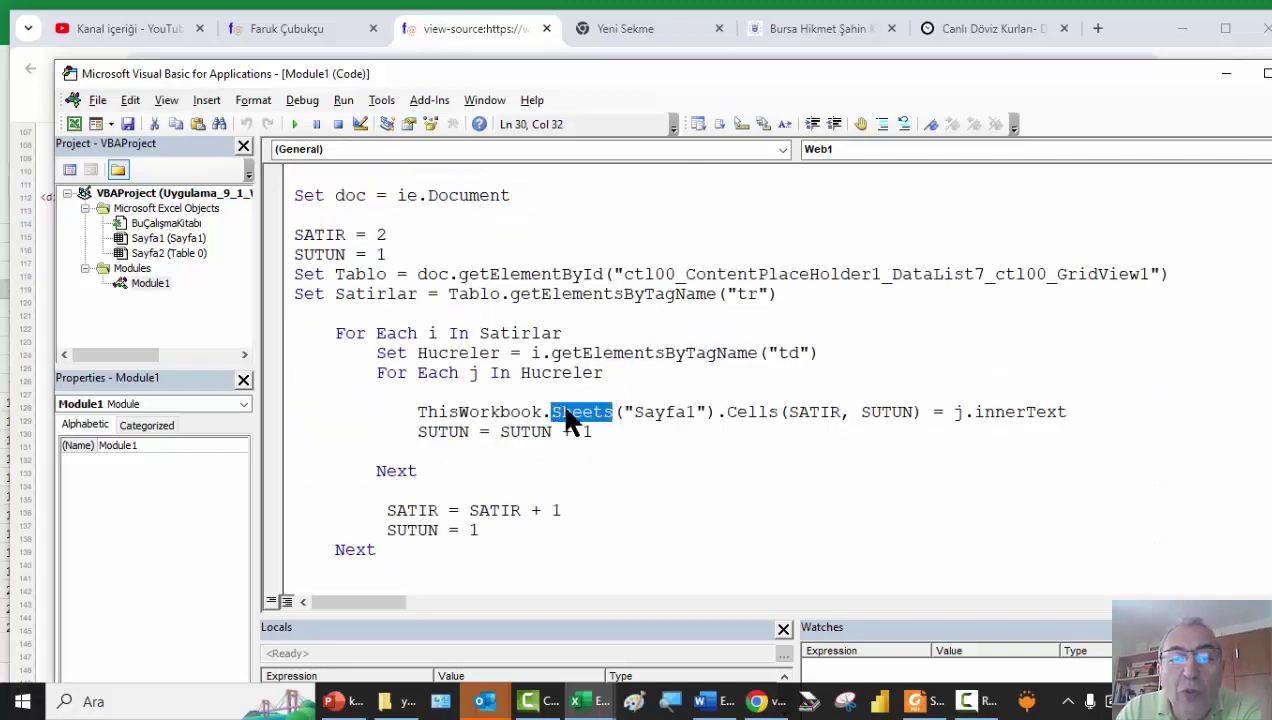
left_click(901, 413)
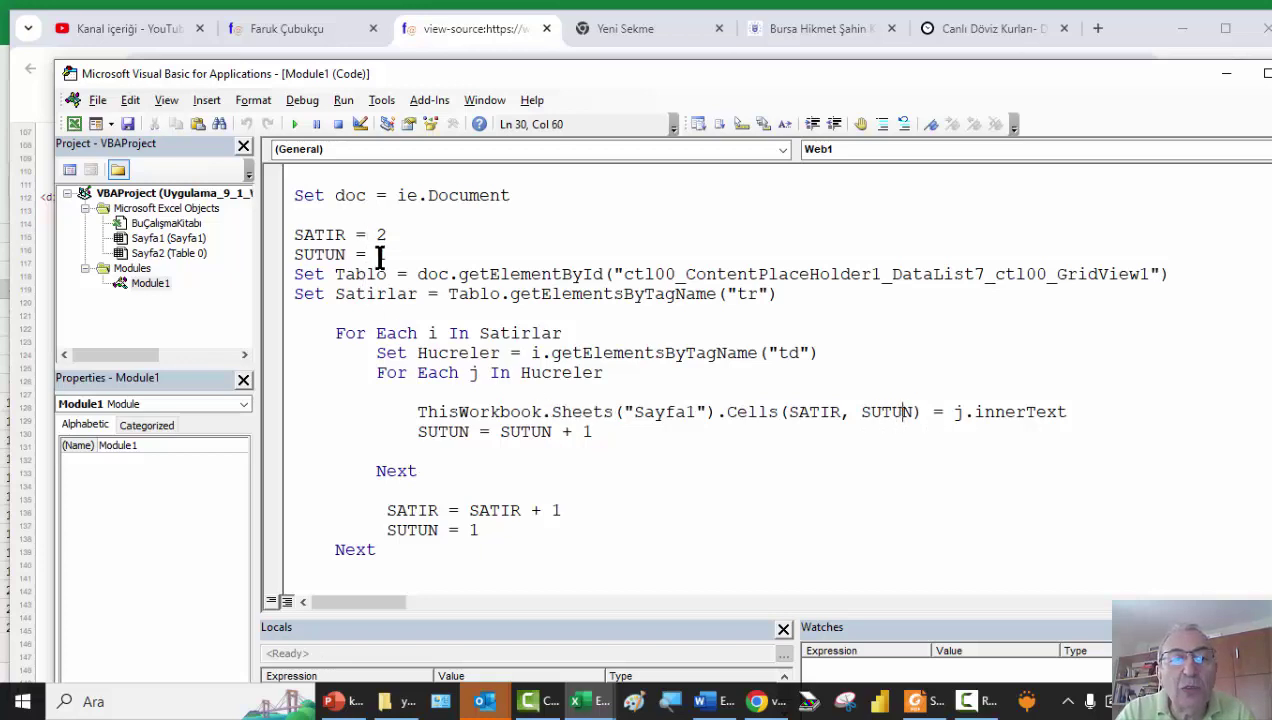
left_click_drag(356, 372, 677, 522)
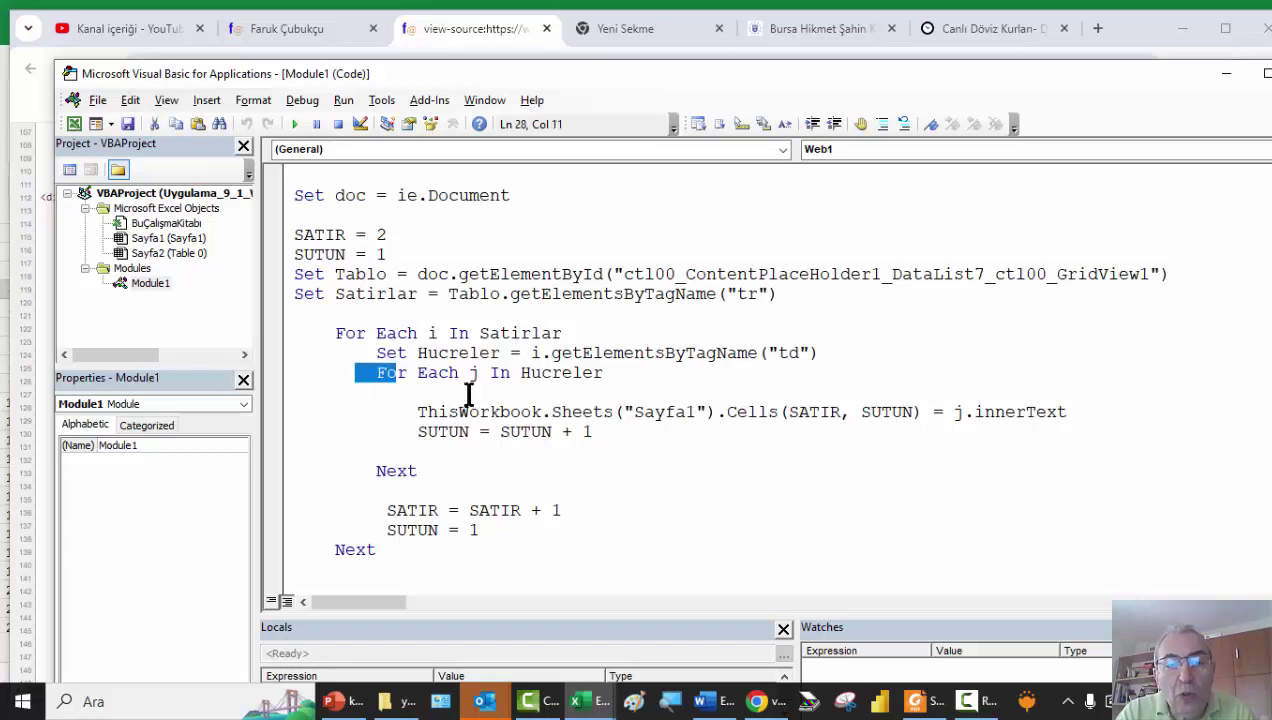
left_click(477, 532)
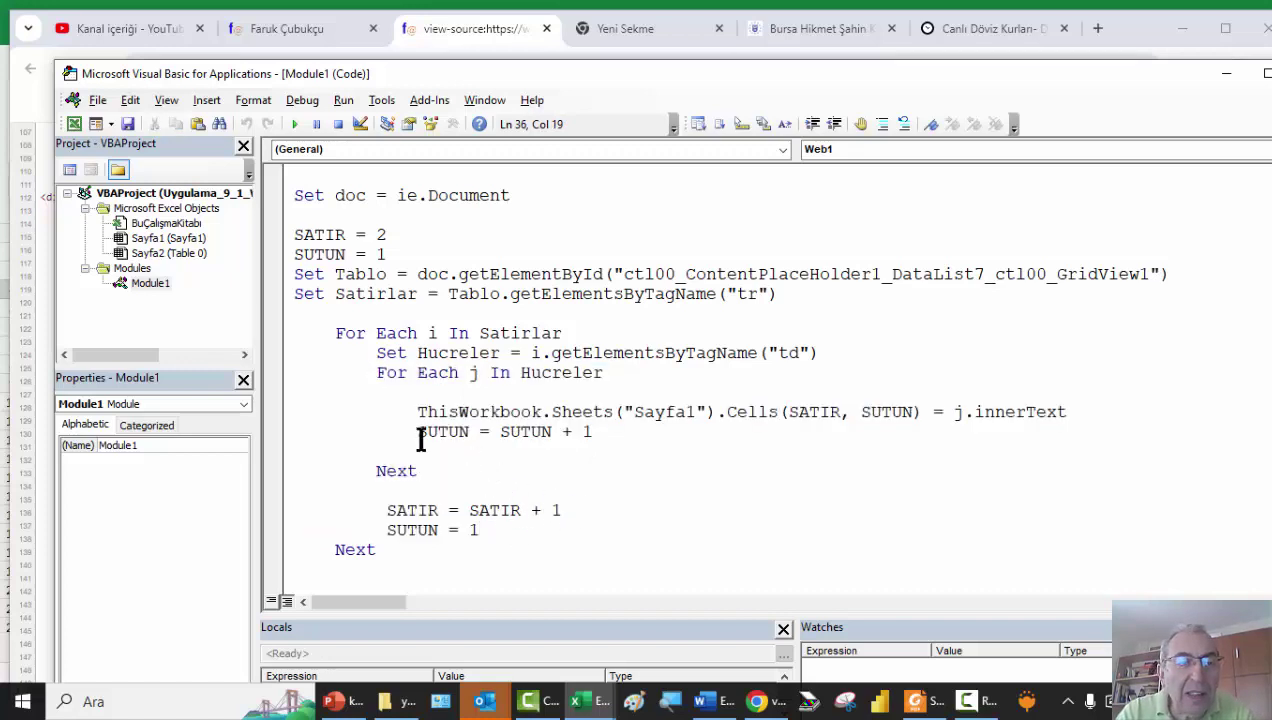
Switch to Excel and show the empty Sayfa1 sheet.
key("alt+Tab")
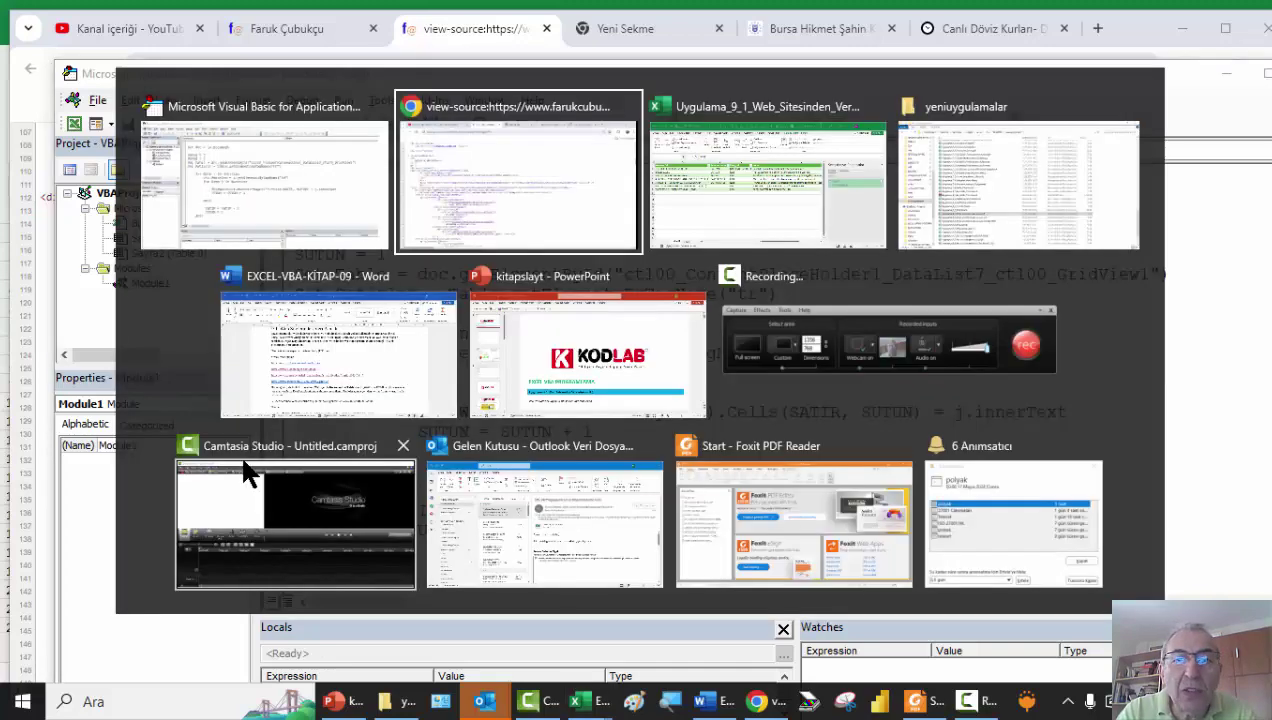
key("Tab")
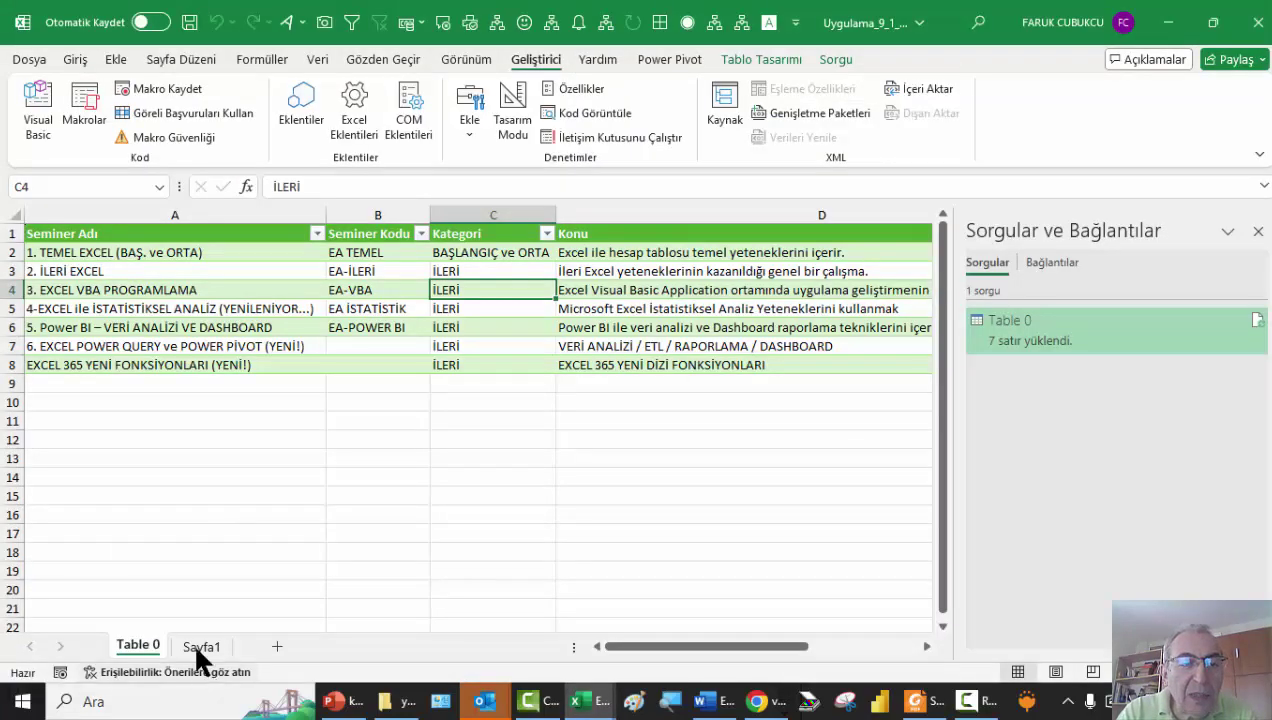
left_click(197, 646)
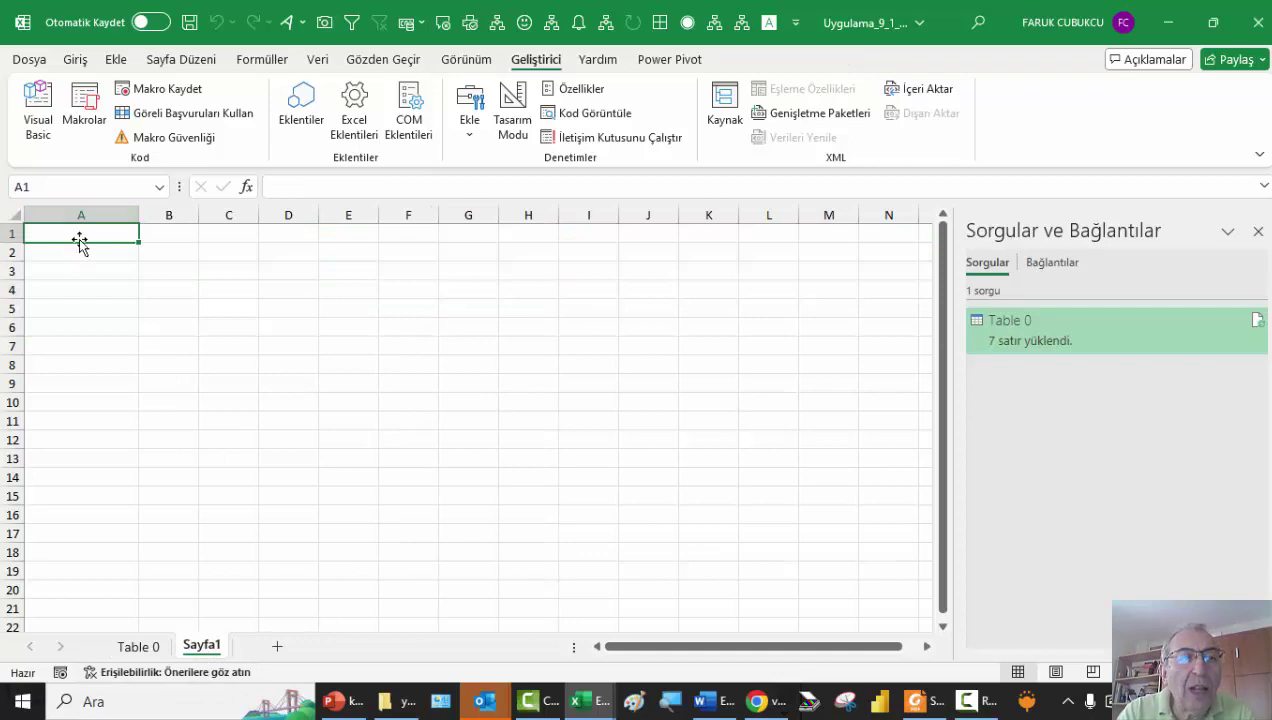
Run the Web1 macro and check the seven seminar rows filled into Sayfa1 rows 3–9.
key("alt+Tab")
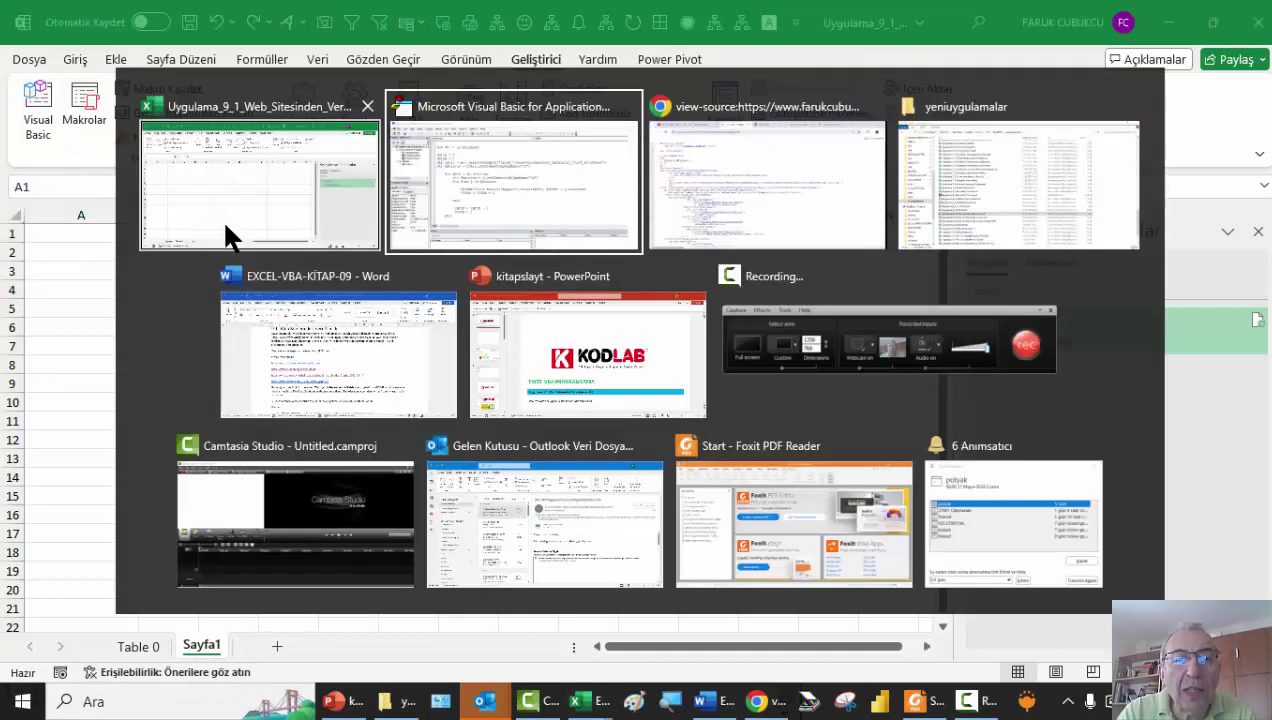
left_click(446, 232)
scroll(400, 238, "up", 6)
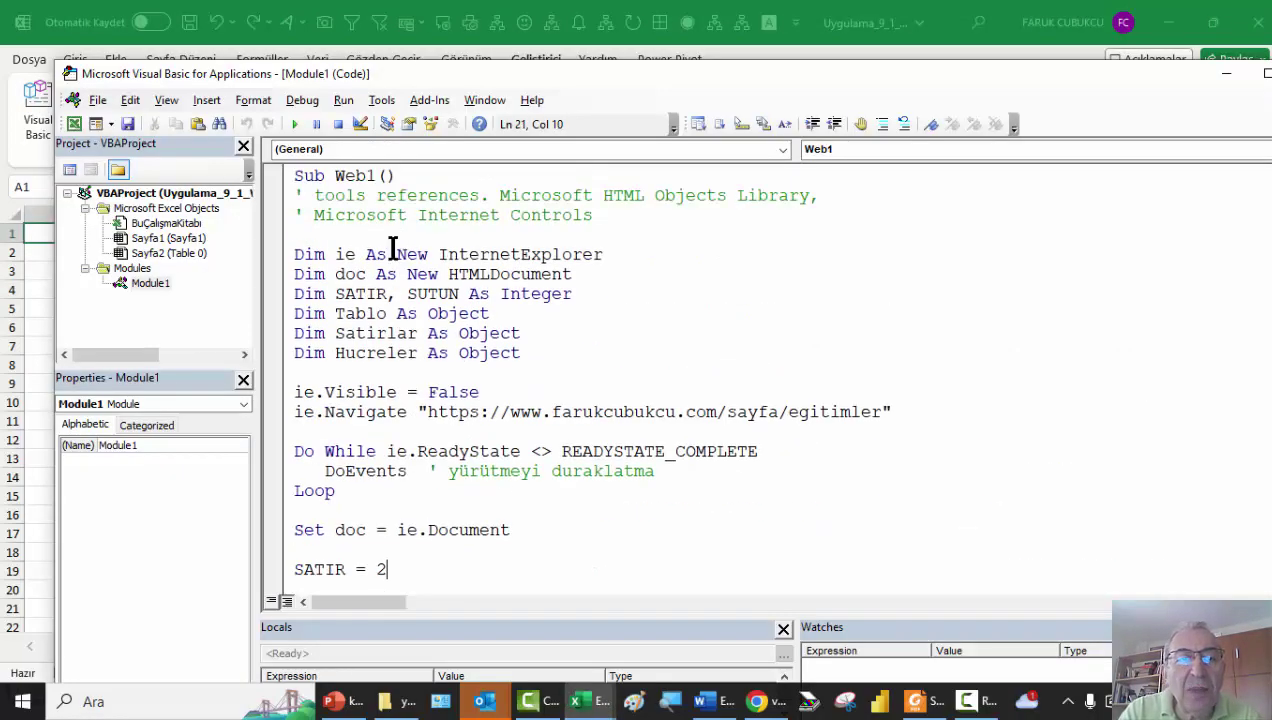
left_click(375, 272)
left_click(296, 126)
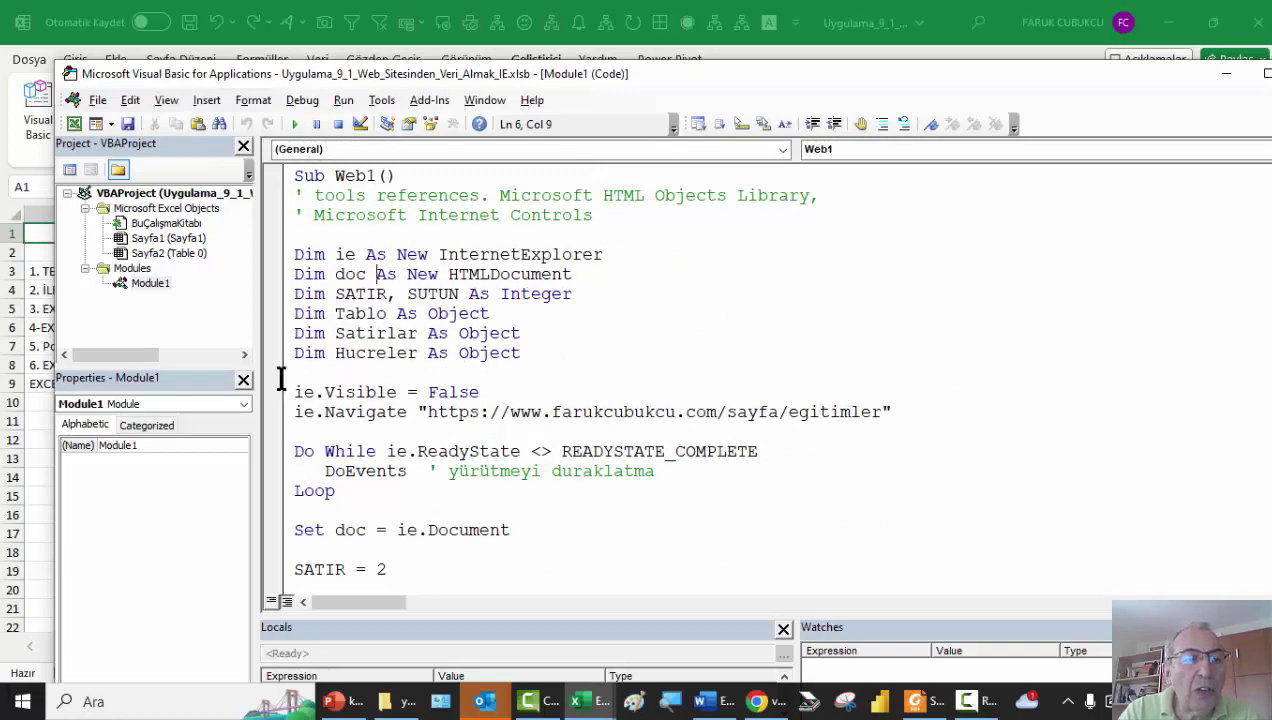
left_click(34, 418)
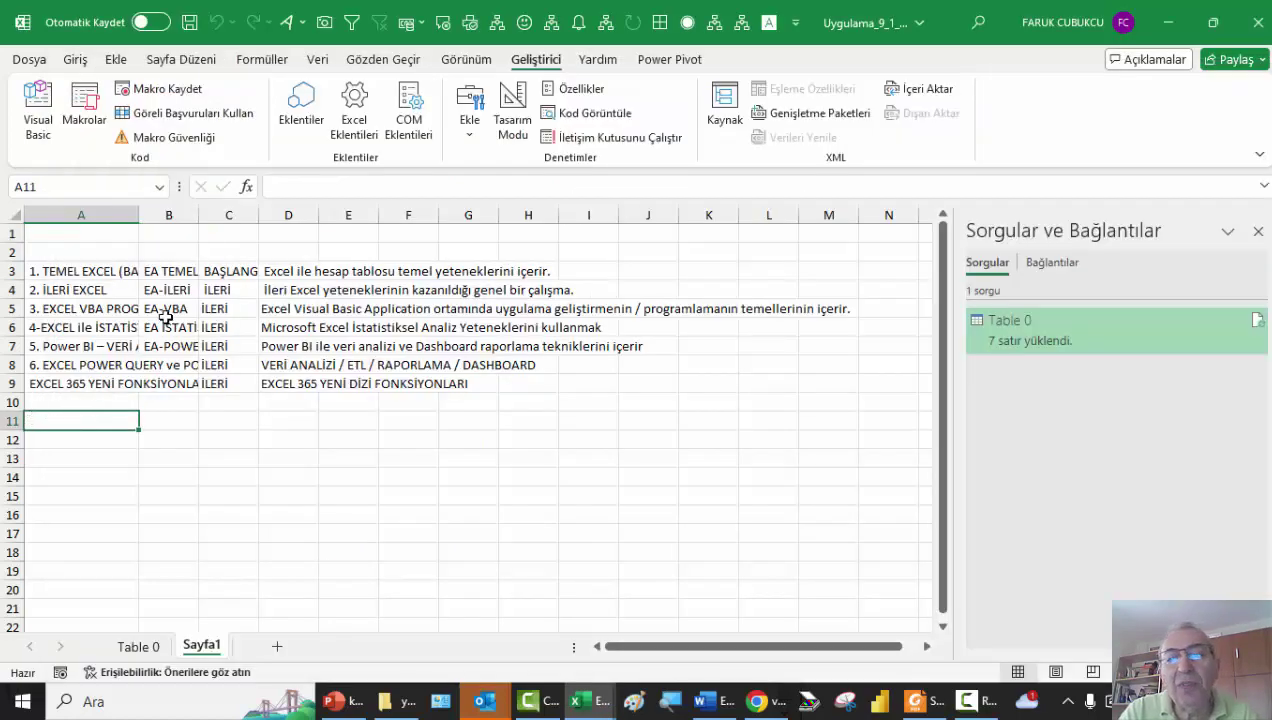
left_click(36, 105)
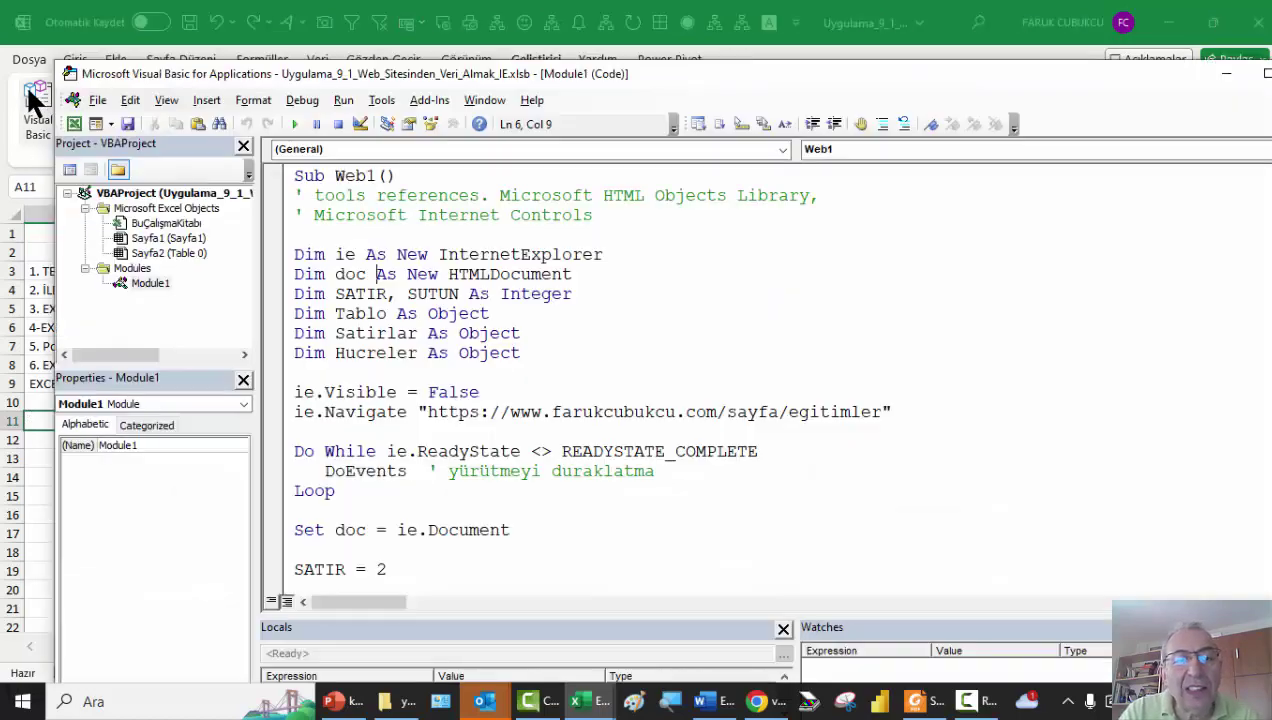
scroll(441, 300, "down", 7)
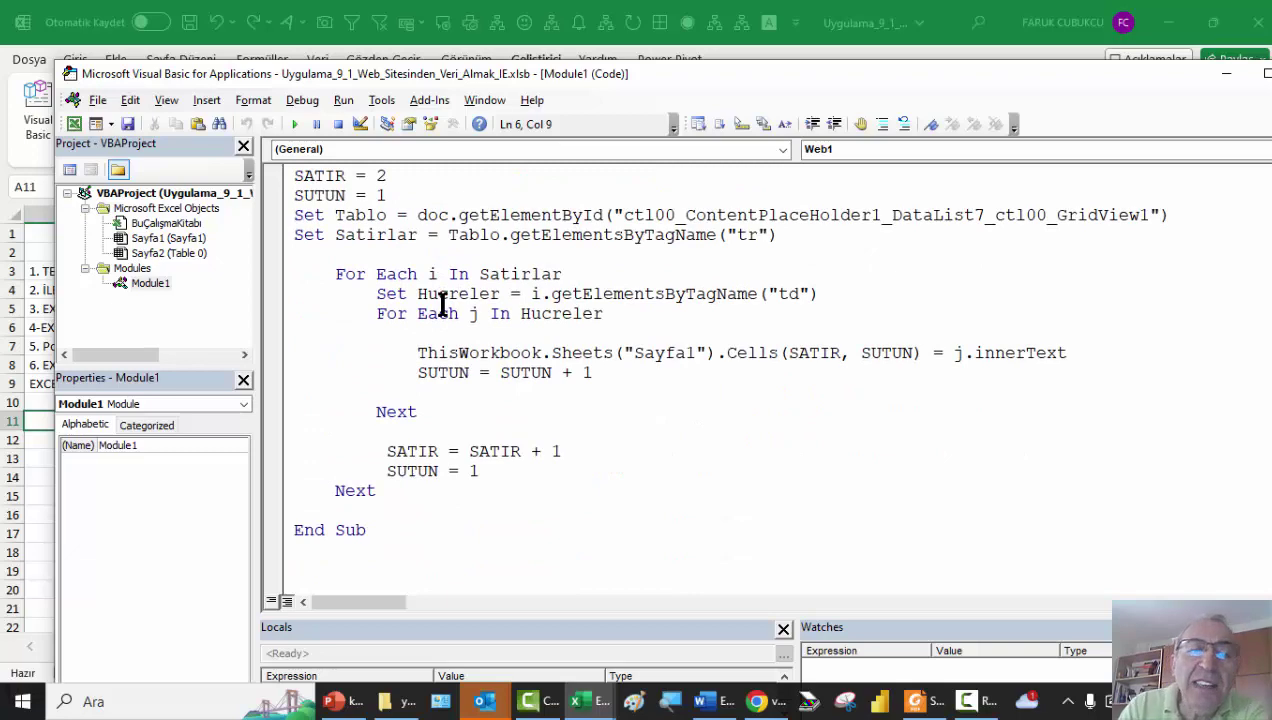
scroll(452, 325, "up", 3)
scroll(454, 331, "up", 4)
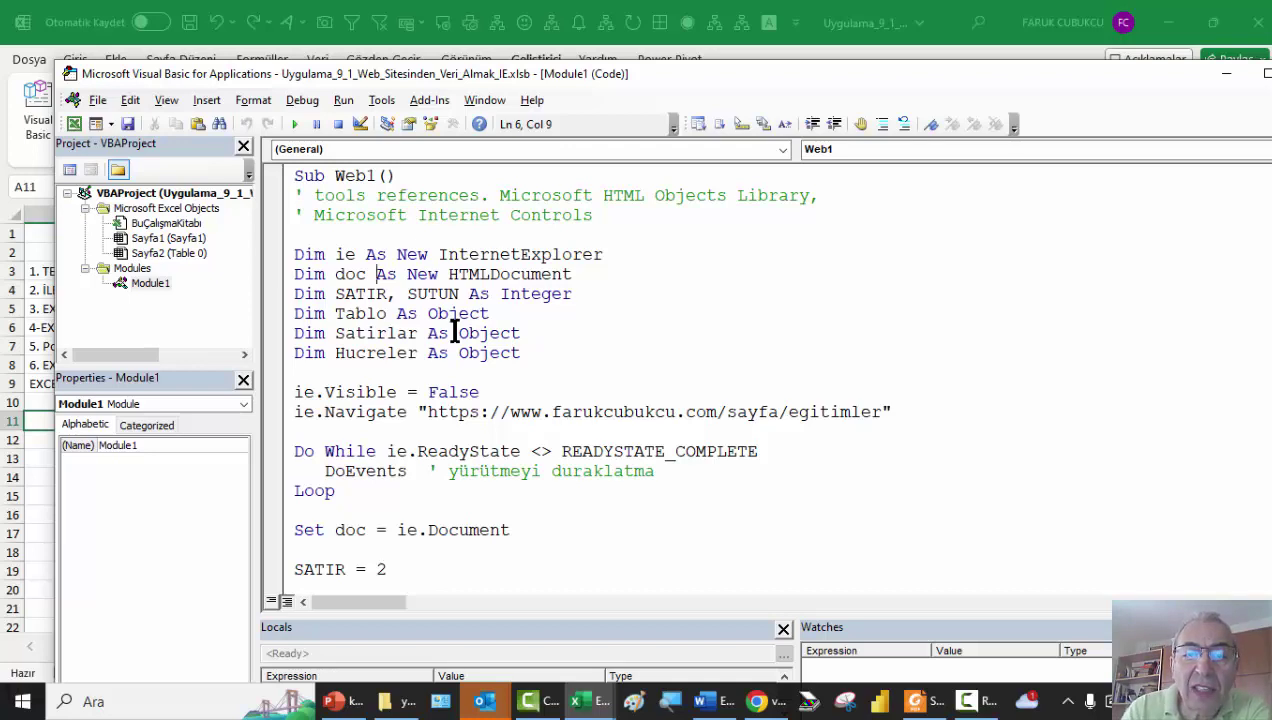
left_click(879, 414)
double_click(833, 414)
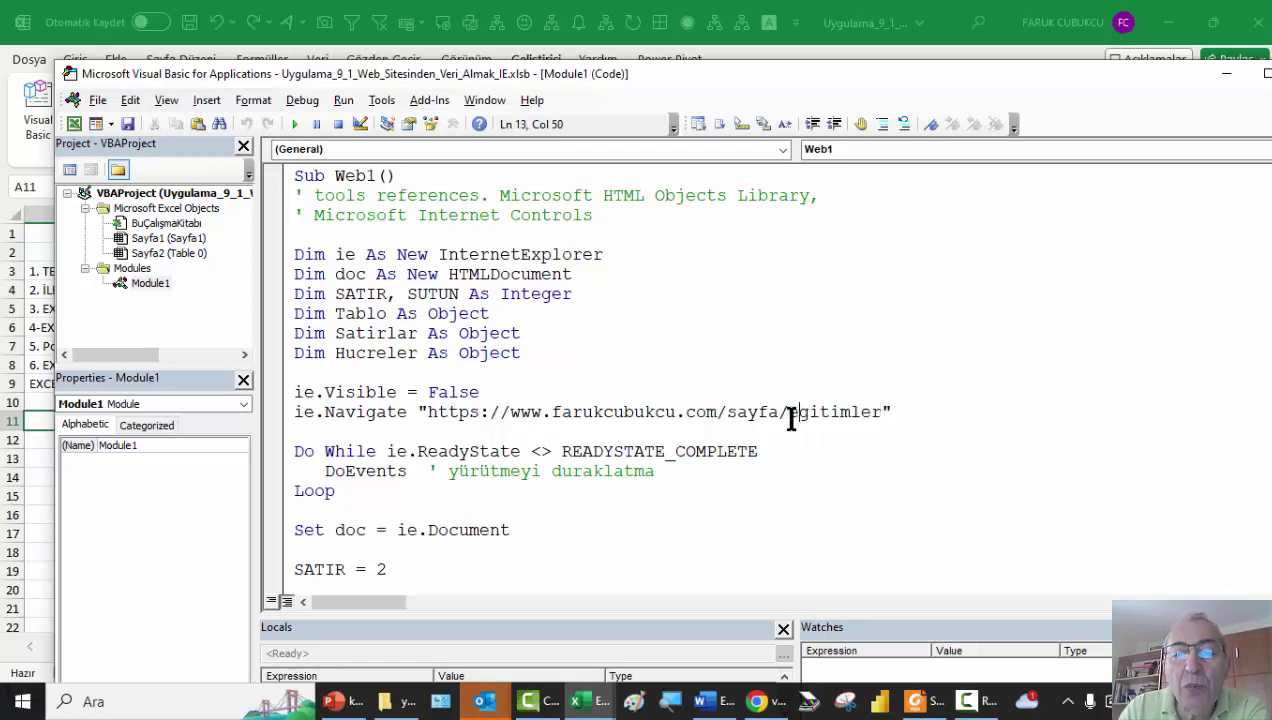
left_click_drag(790, 414, 960, 415)
left_click(871, 424)
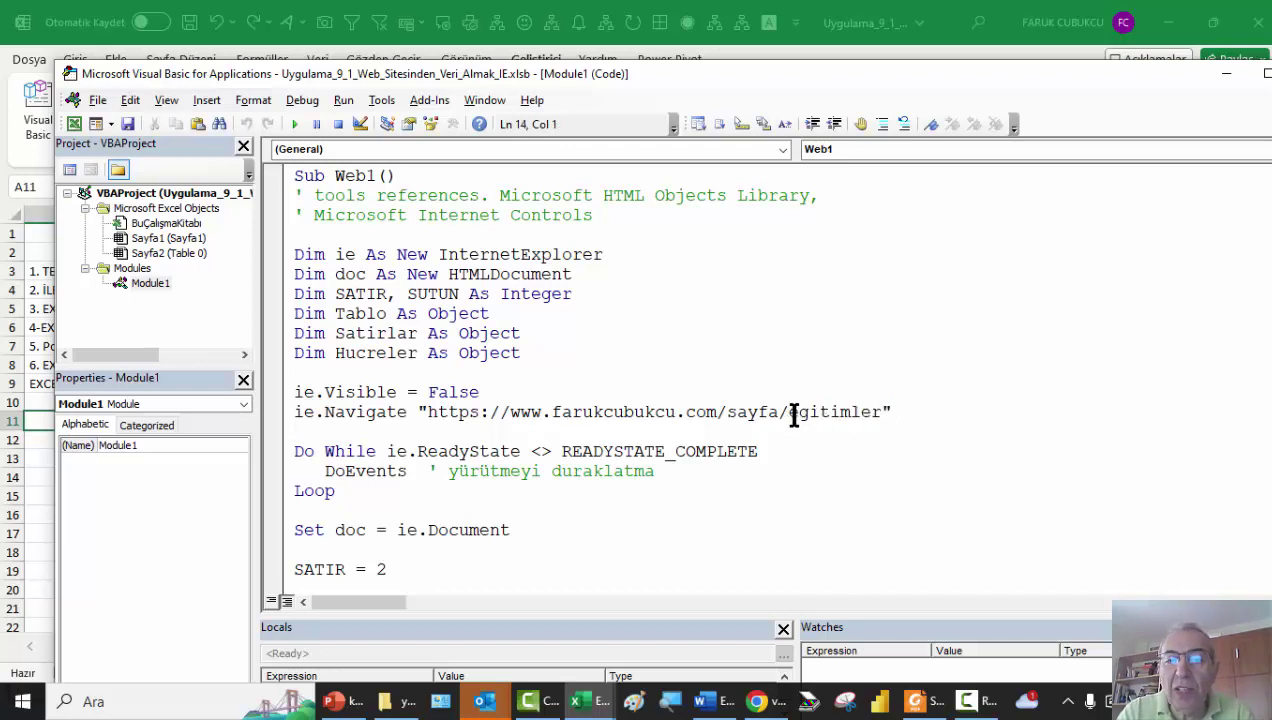
left_click(799, 414)
double_click(829, 414)
left_click(906, 414)
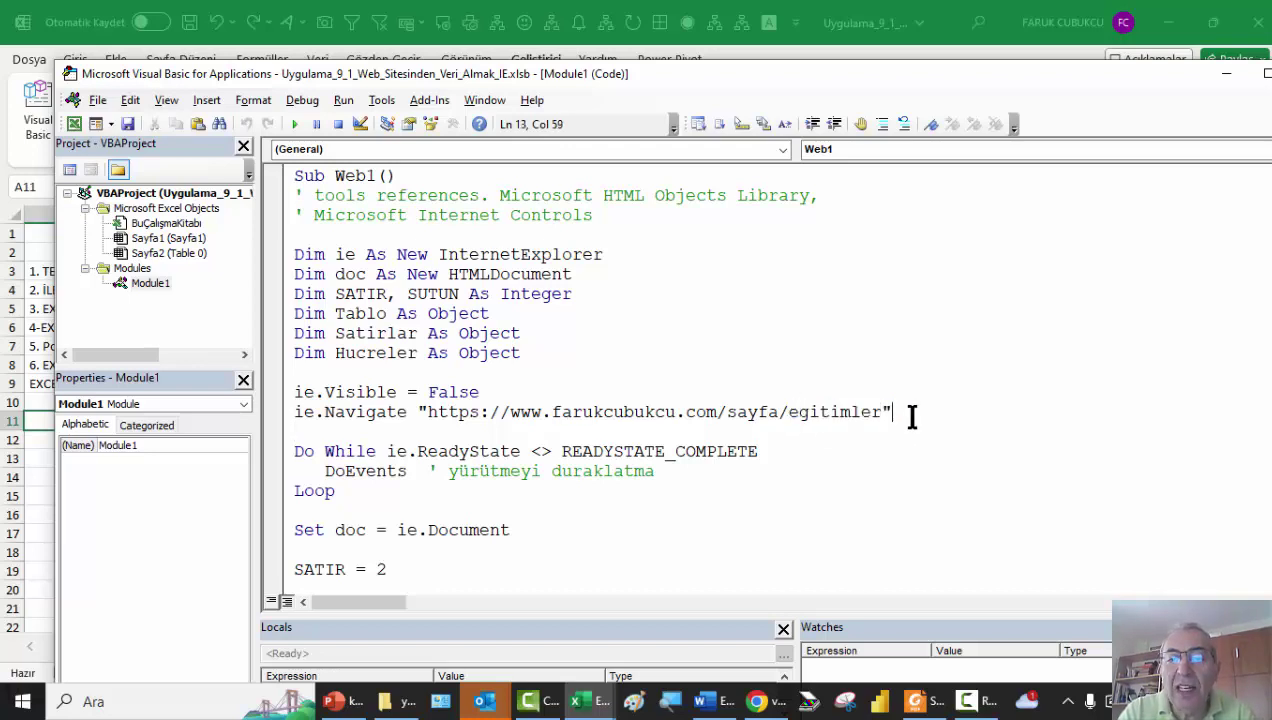
double_click(808, 414)
left_click(788, 412)
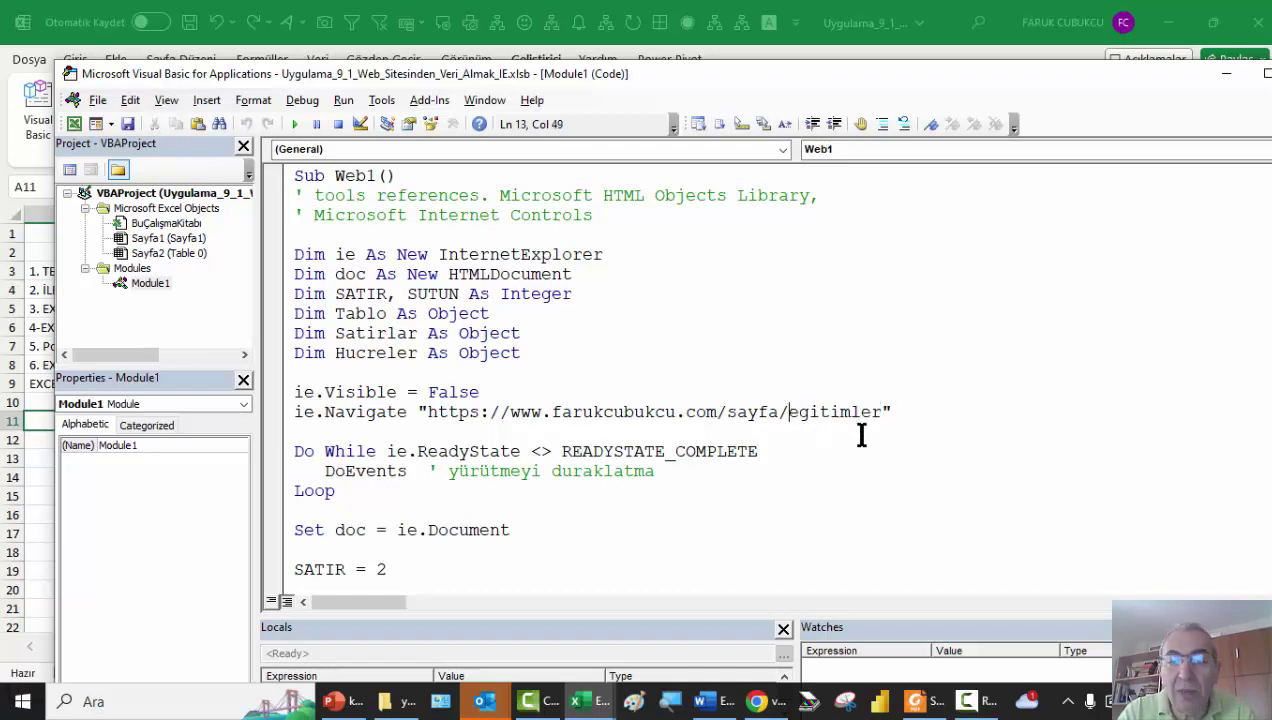
type("\" ")
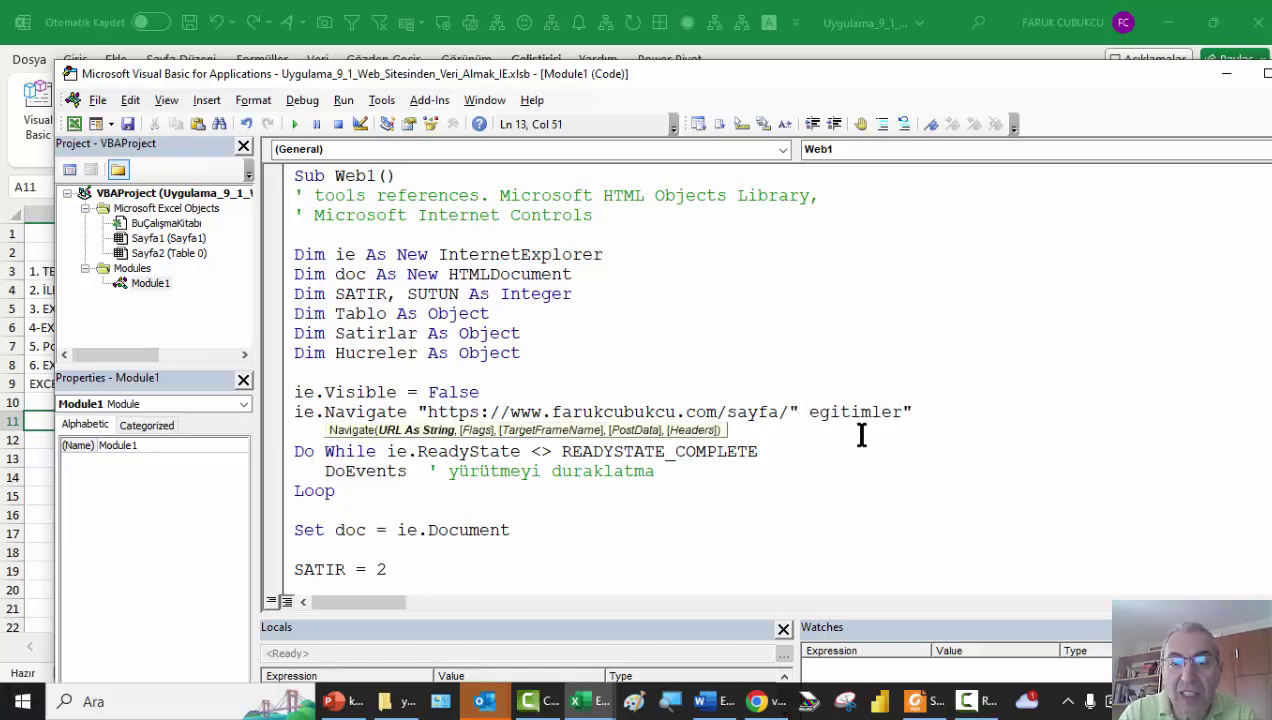
type("& \"")
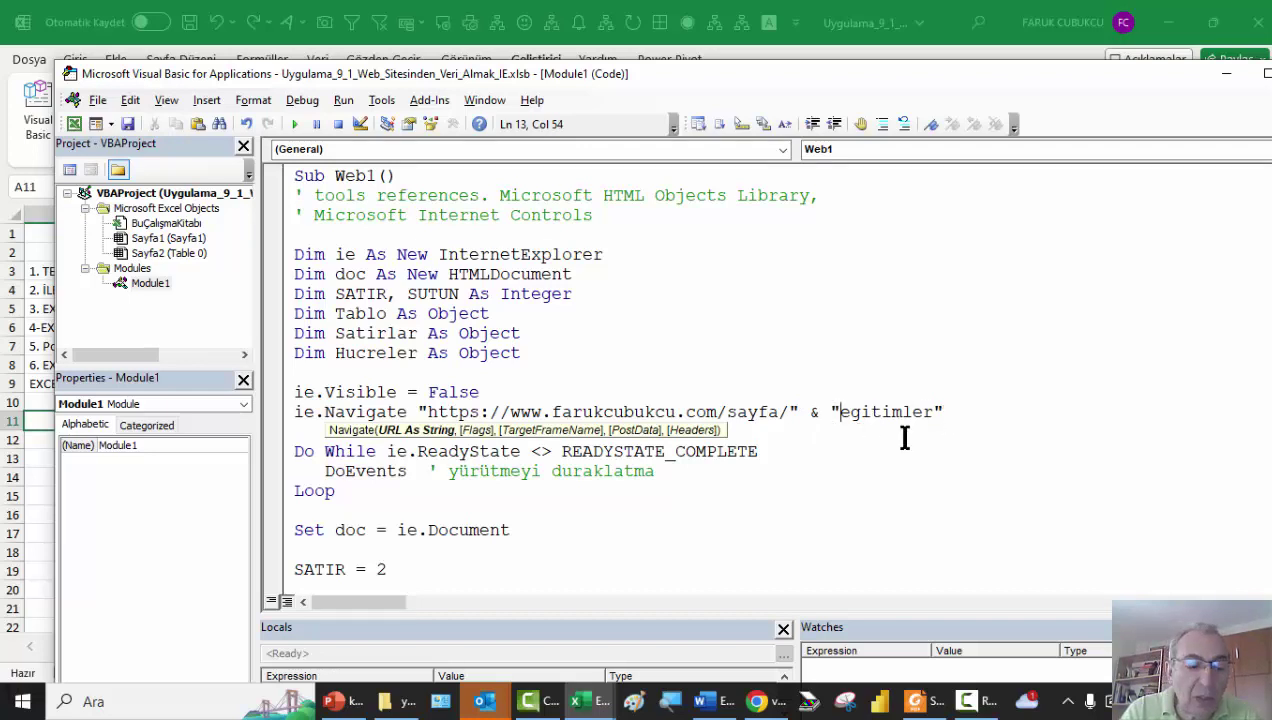
key("ctrl+z")
left_click(870, 415)
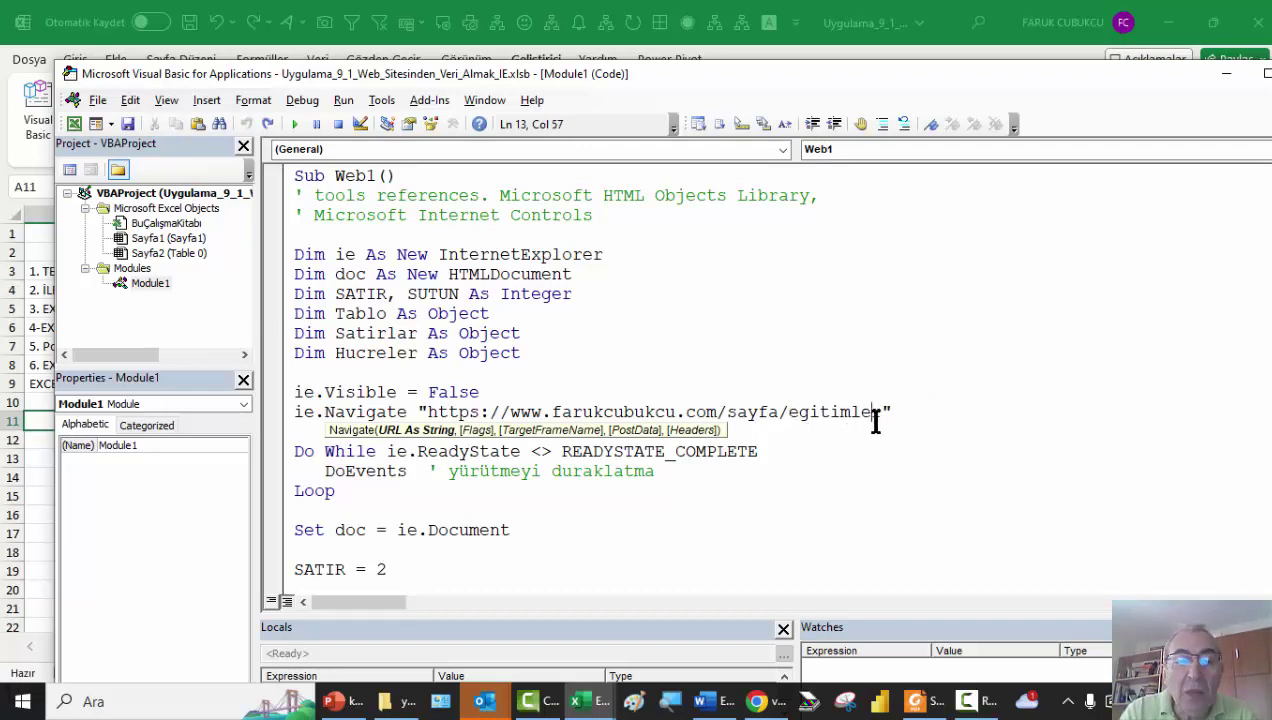
left_click(779, 470)
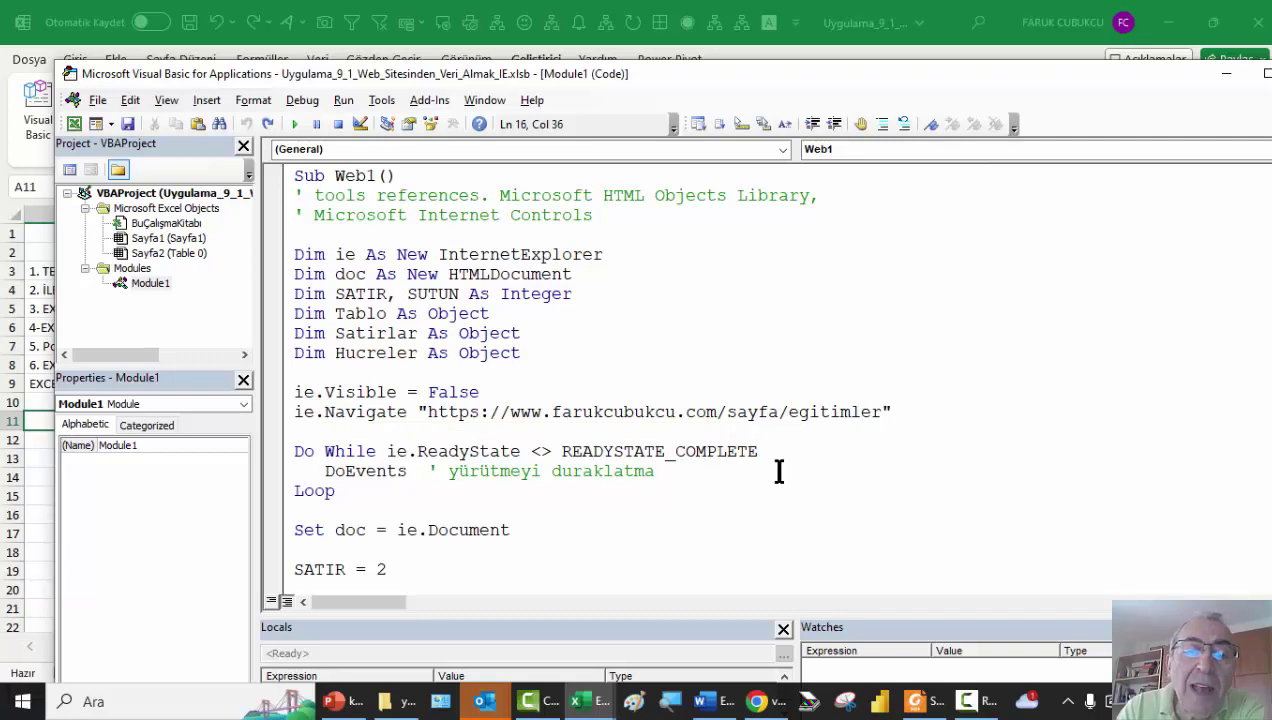
scroll(530, 424, "down", 1)
scroll(530, 424, "down", 4)
scroll(528, 415, "down", 1)
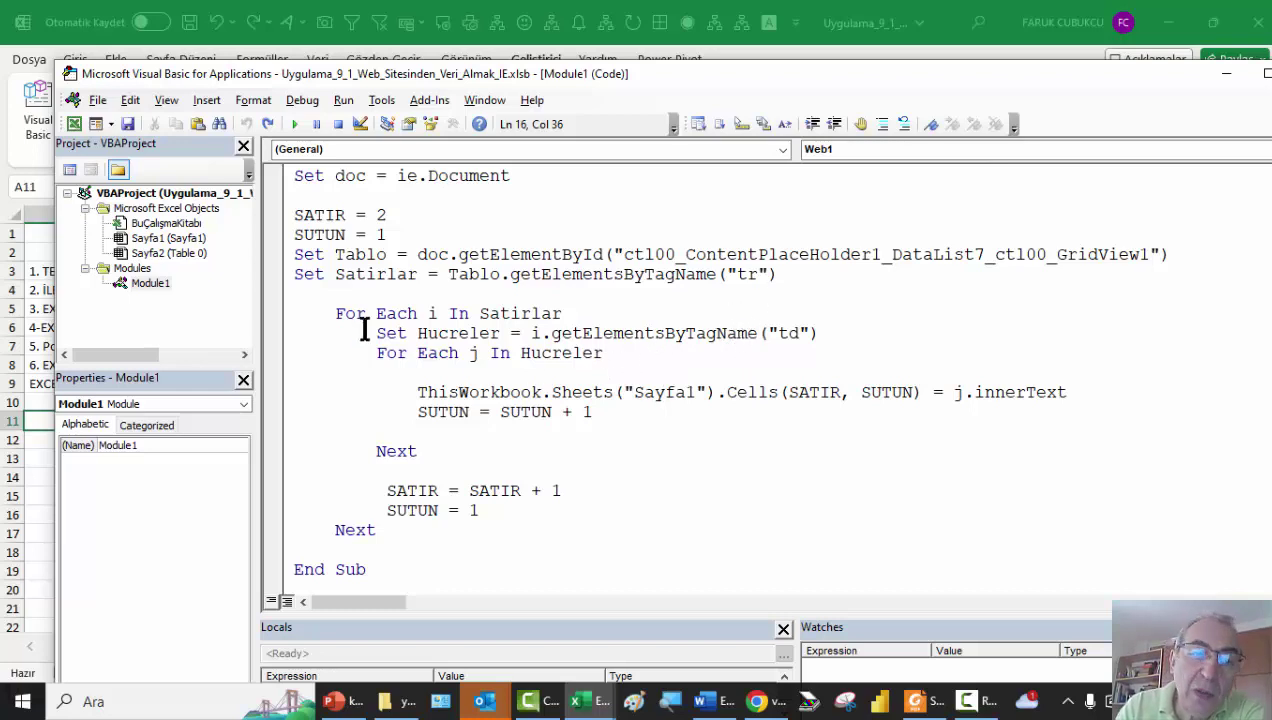
scroll(563, 405, "down", 1)
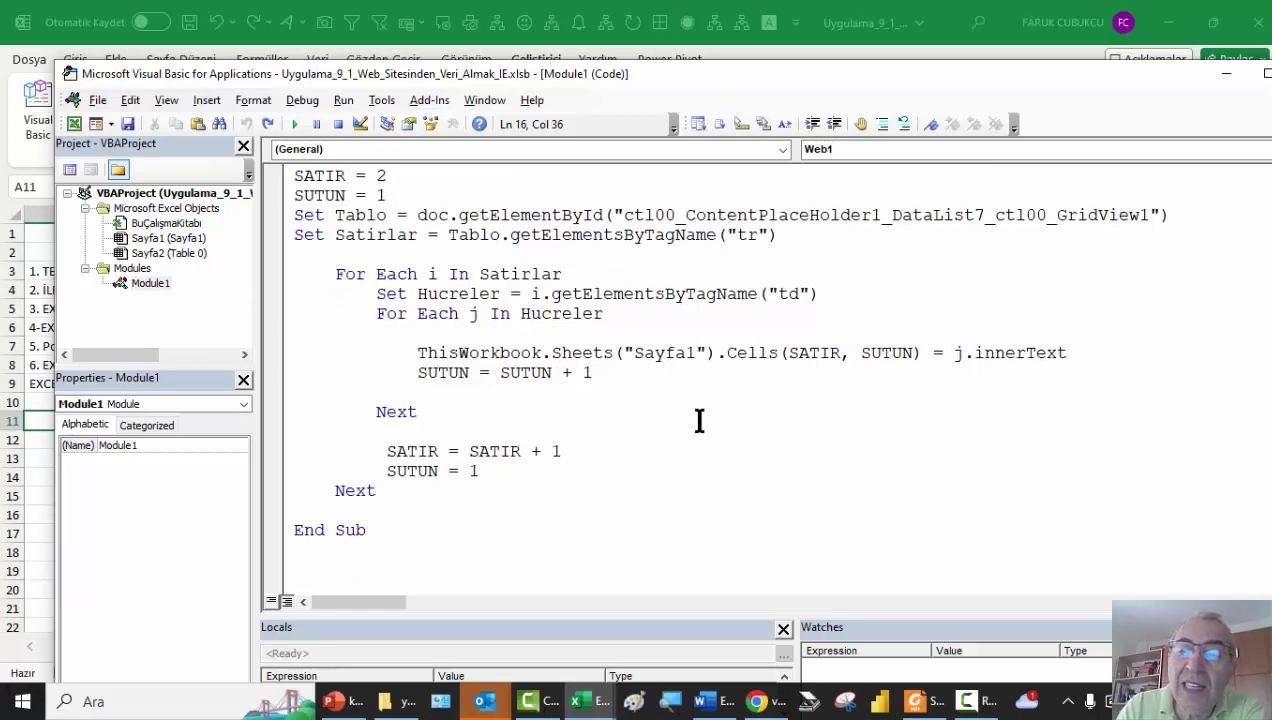
double_click(1017, 354)
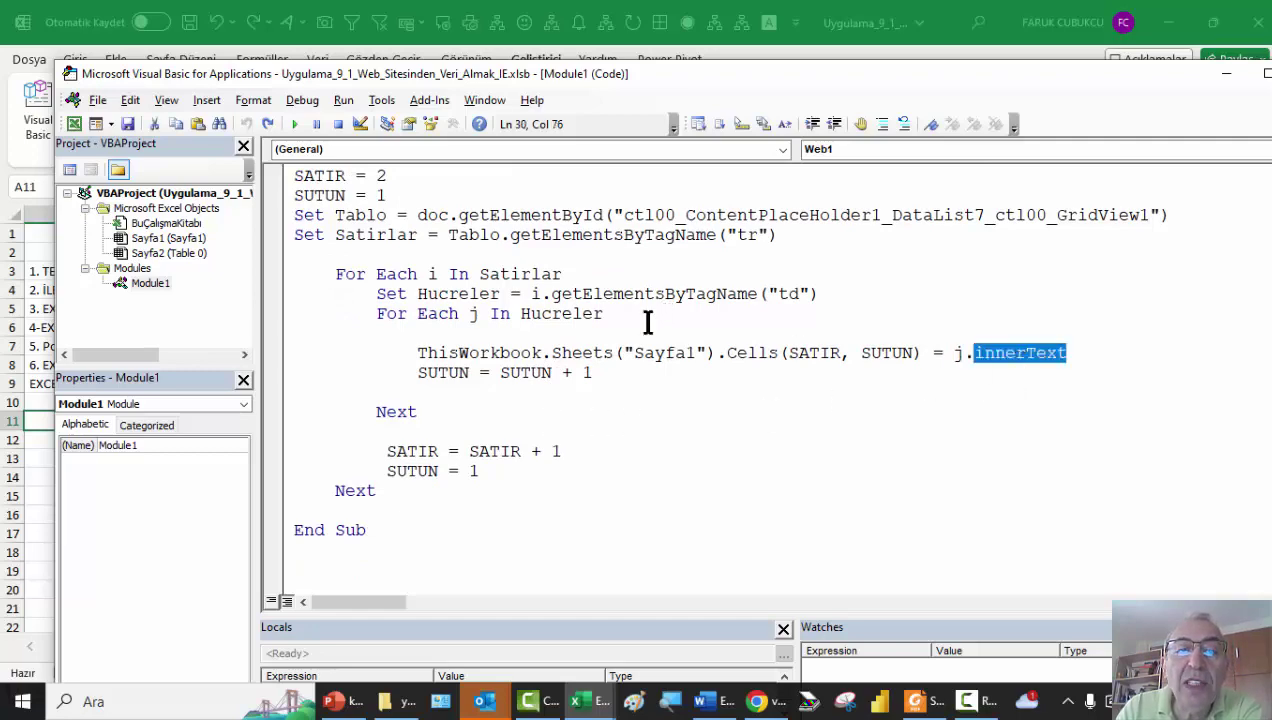
scroll(646, 325, "up", 4)
Switch to the Word book EXCEL-VBA-KİTAP-09 and scroll to the module steps with the InternetExplorer code.
key("alt+Tab")
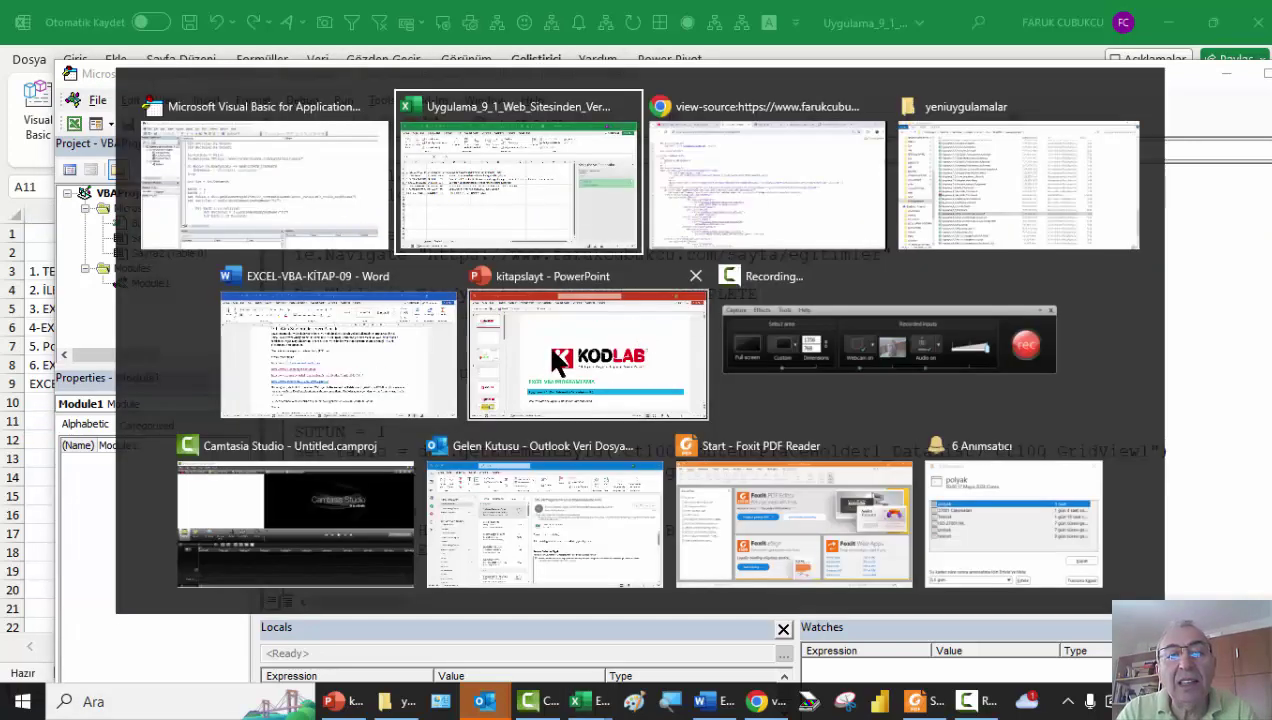
key("alt+Tab")
key("alt+Tab")
key("alt+Tab")
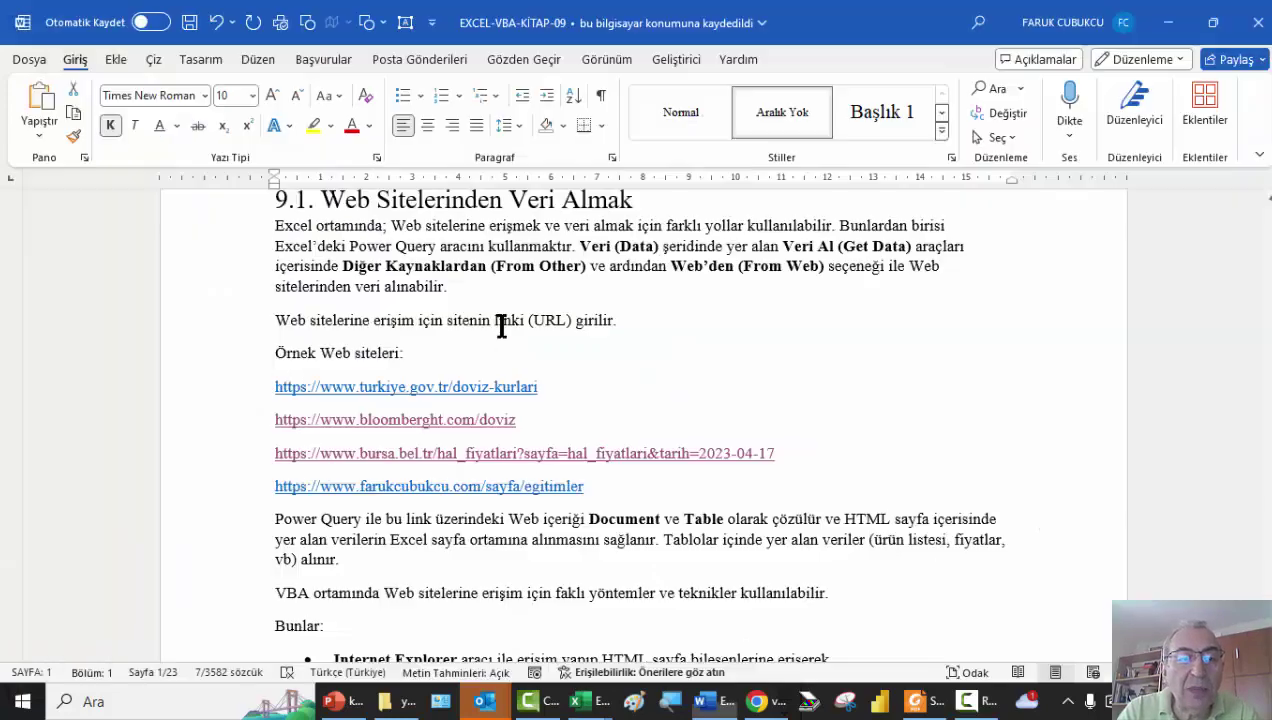
scroll(500, 323, "down", 2)
scroll(550, 326, "down", 5)
scroll(439, 330, "down", 1)
scroll(445, 328, "down", 8)
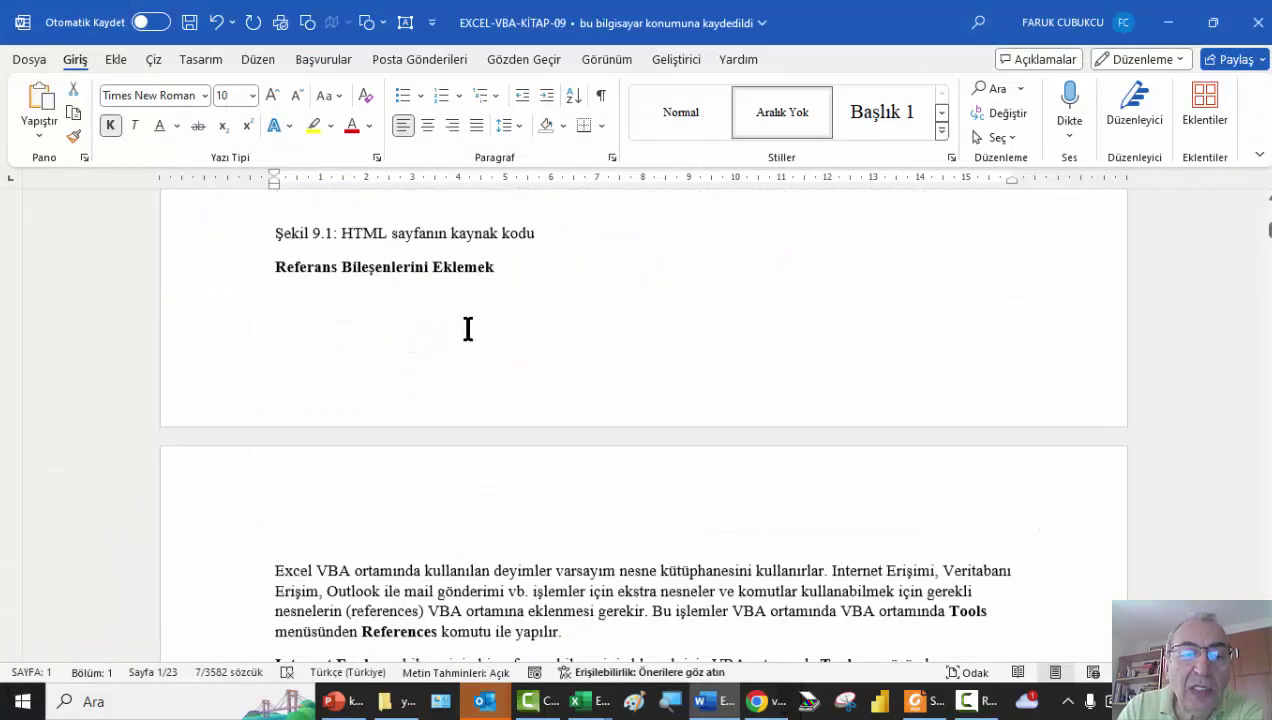
scroll(455, 328, "down", 3)
scroll(465, 327, "down", 6)
scroll(465, 326, "down", 3)
scroll(465, 327, "down", 5)
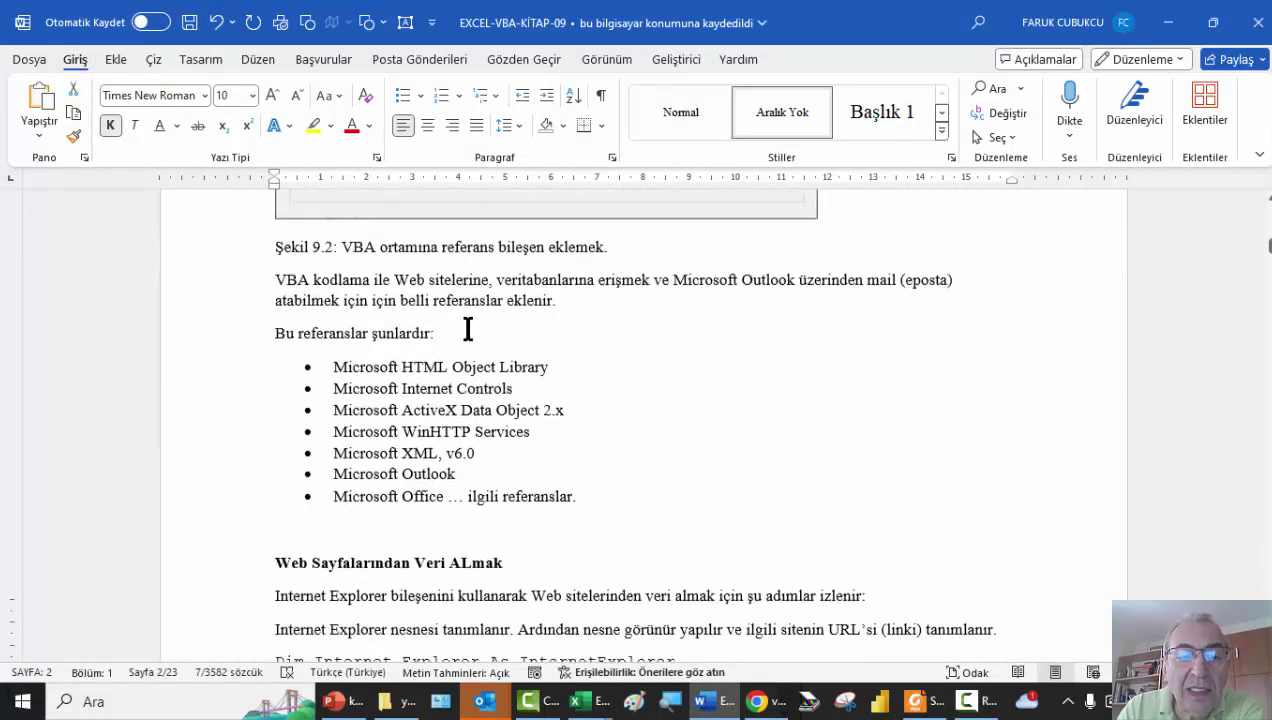
scroll(466, 327, "down", 6)
scroll(467, 328, "down", 6)
scroll(467, 328, "down", 6)
scroll(468, 329, "down", 1)
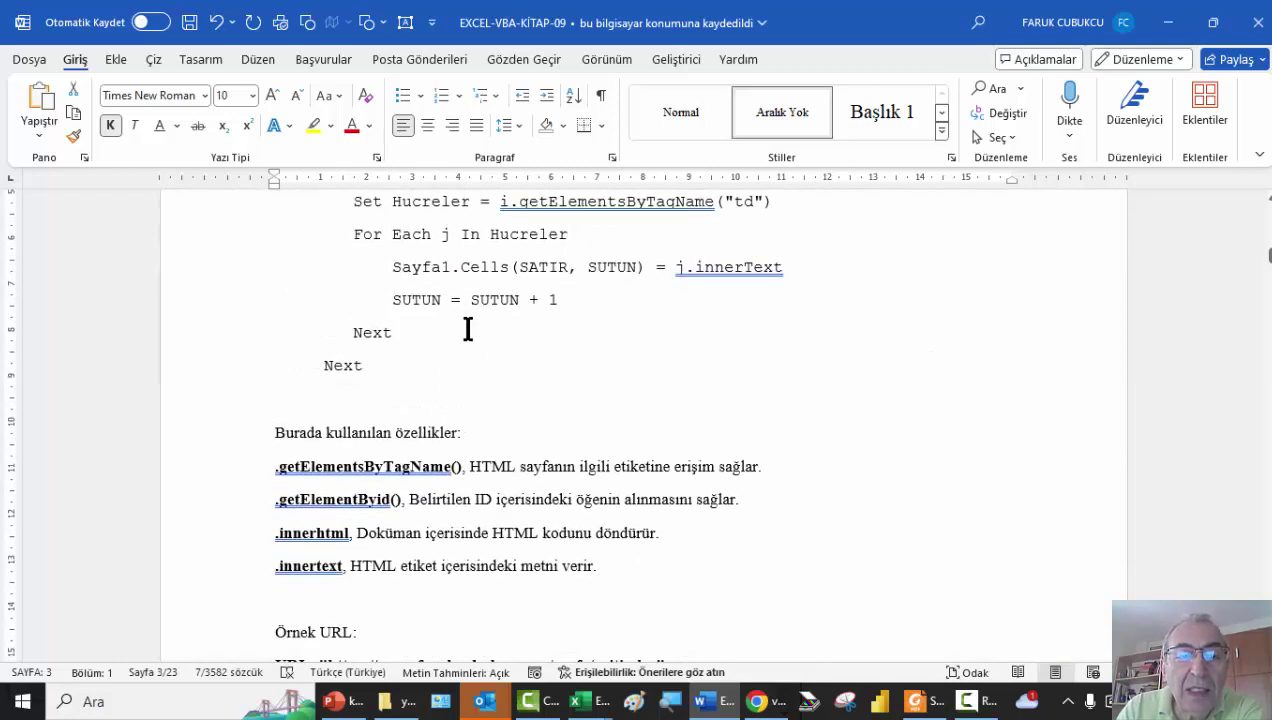
scroll(468, 329, "down", 1)
scroll(460, 360, "down", 3)
scroll(453, 381, "down", 1)
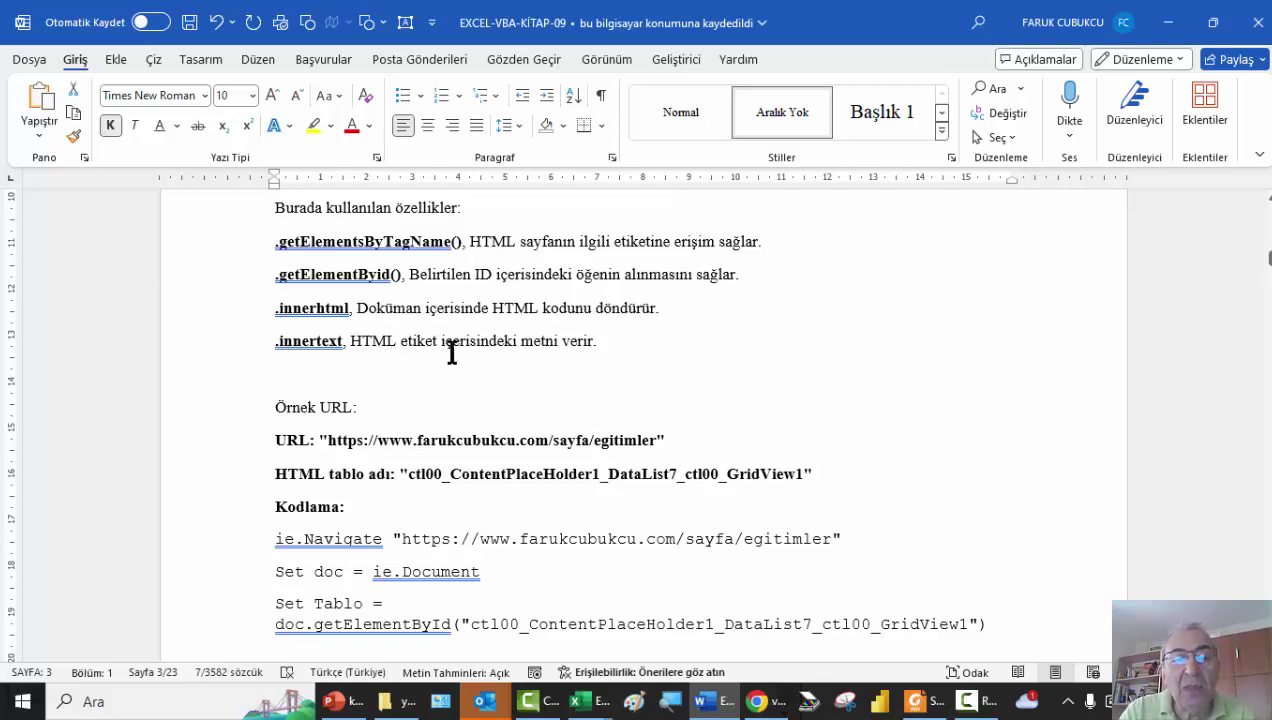
scroll(474, 349, "down", 1)
scroll(474, 349, "down", 5)
scroll(474, 349, "down", 6)
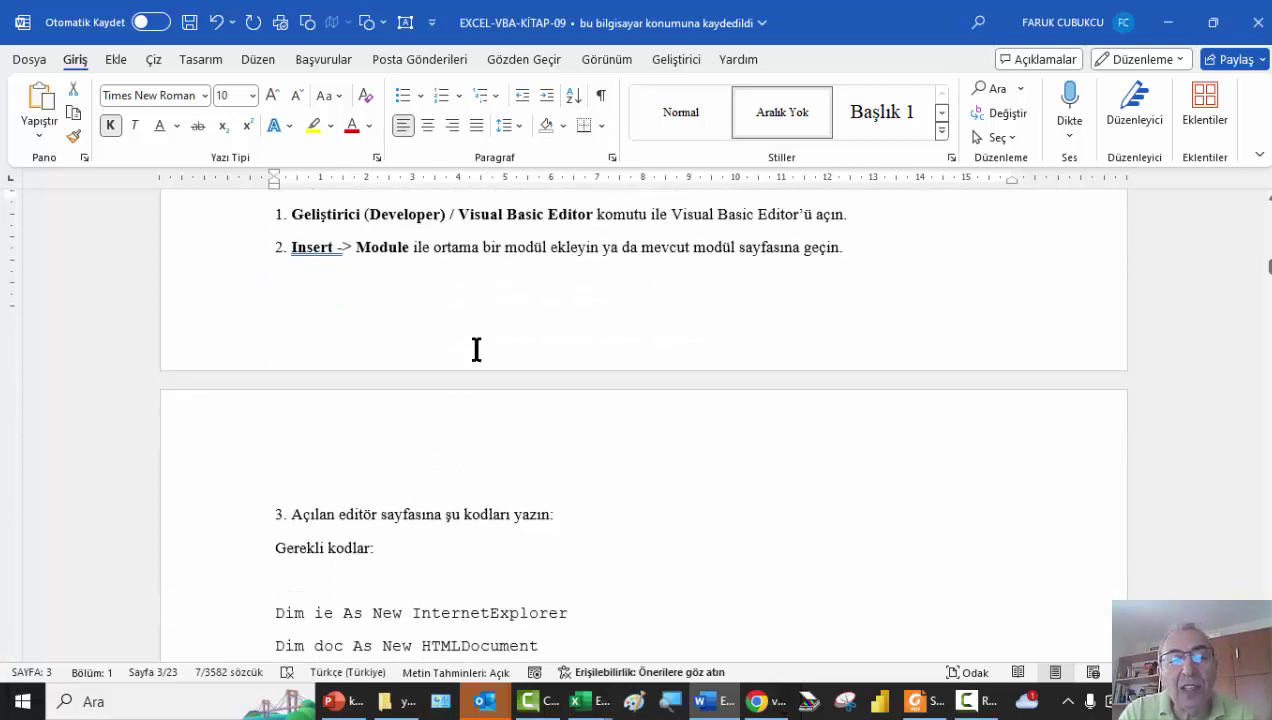